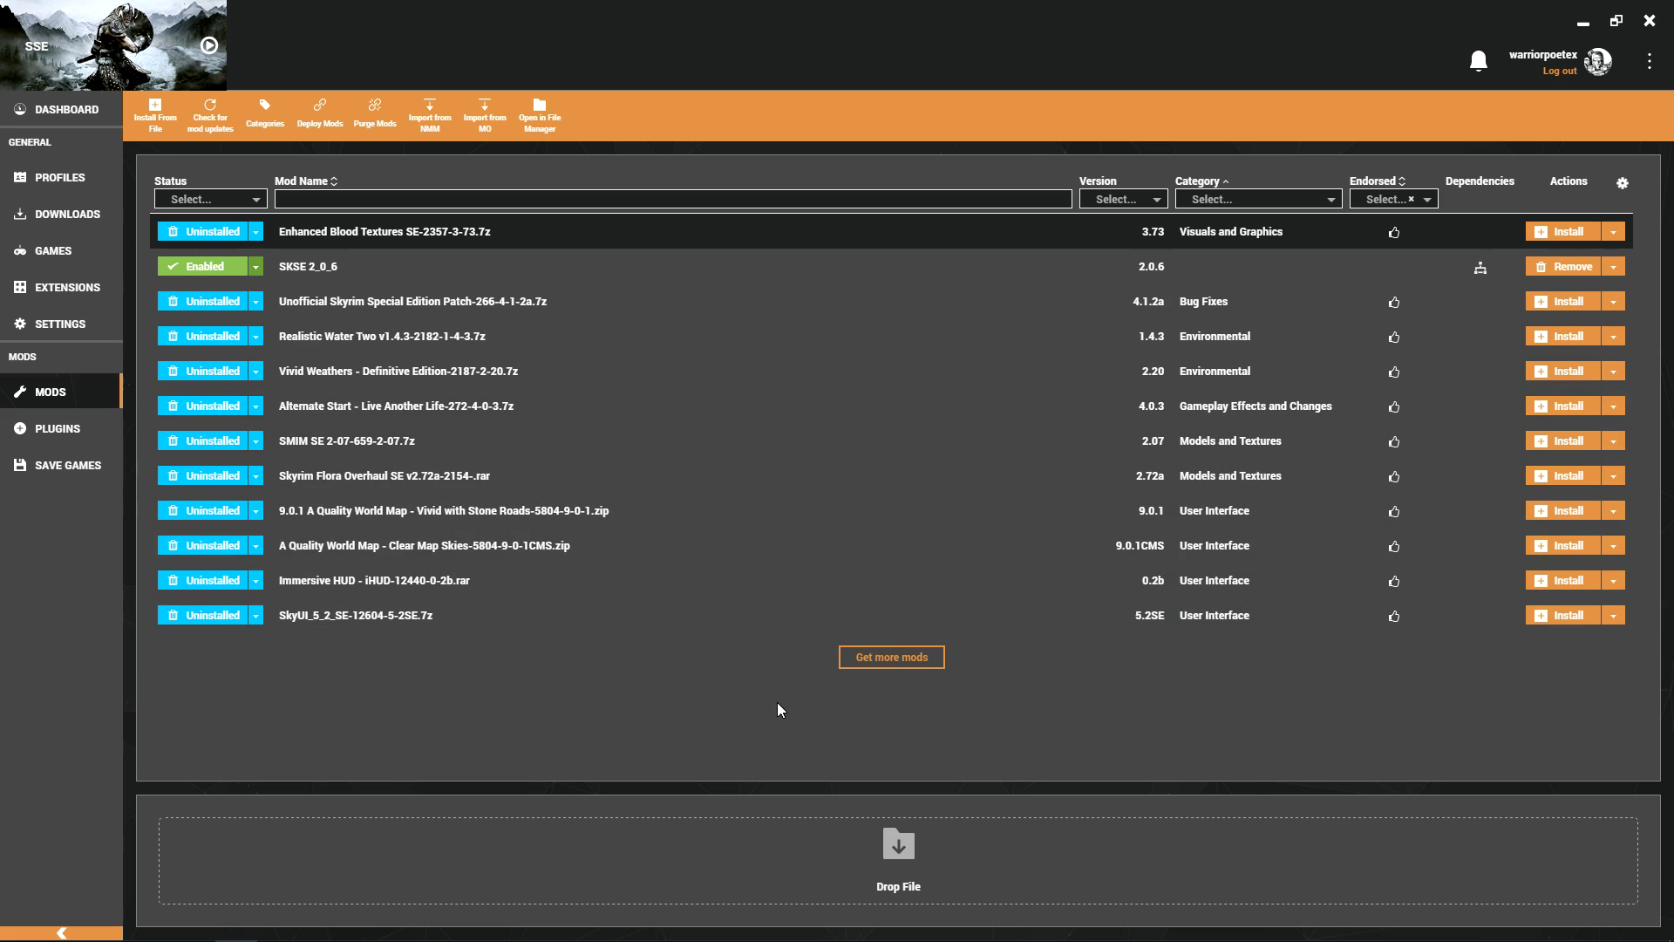
Start installing Enhanced Blood Textures SE from the Mods list.
{"action": "left_click", "coordinate": [1568, 232]}
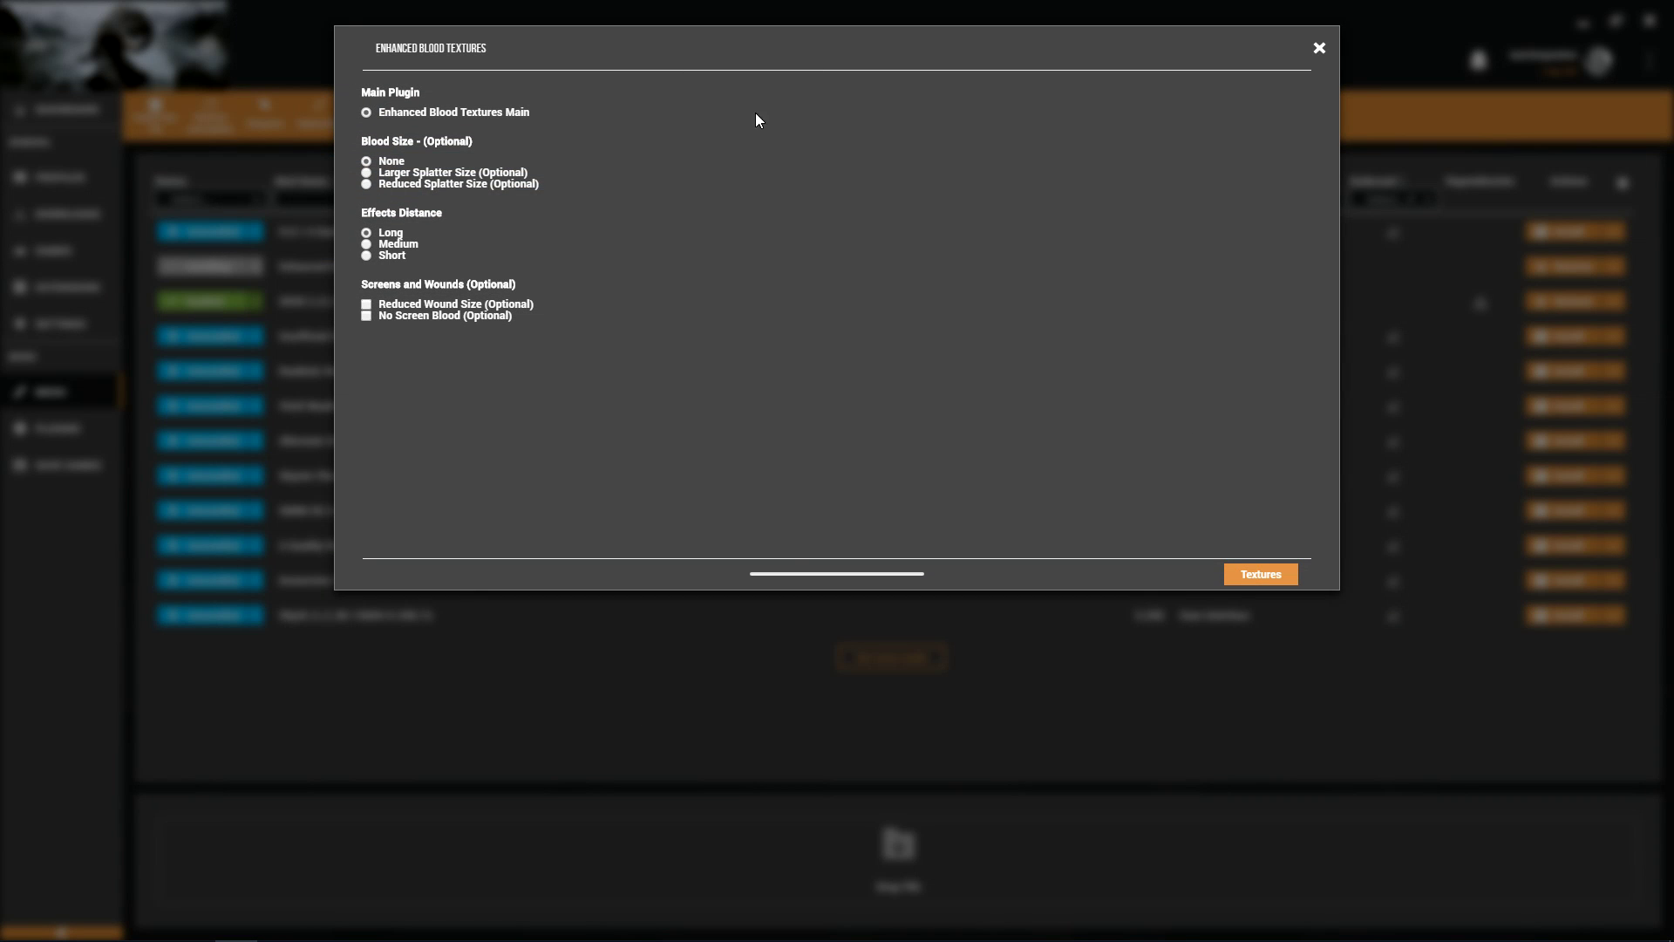
Finish the Enhanced Blood Textures installer, accepting its default plugin, resolution and colour choices.
{"action": "left_click", "coordinate": [1262, 574]}
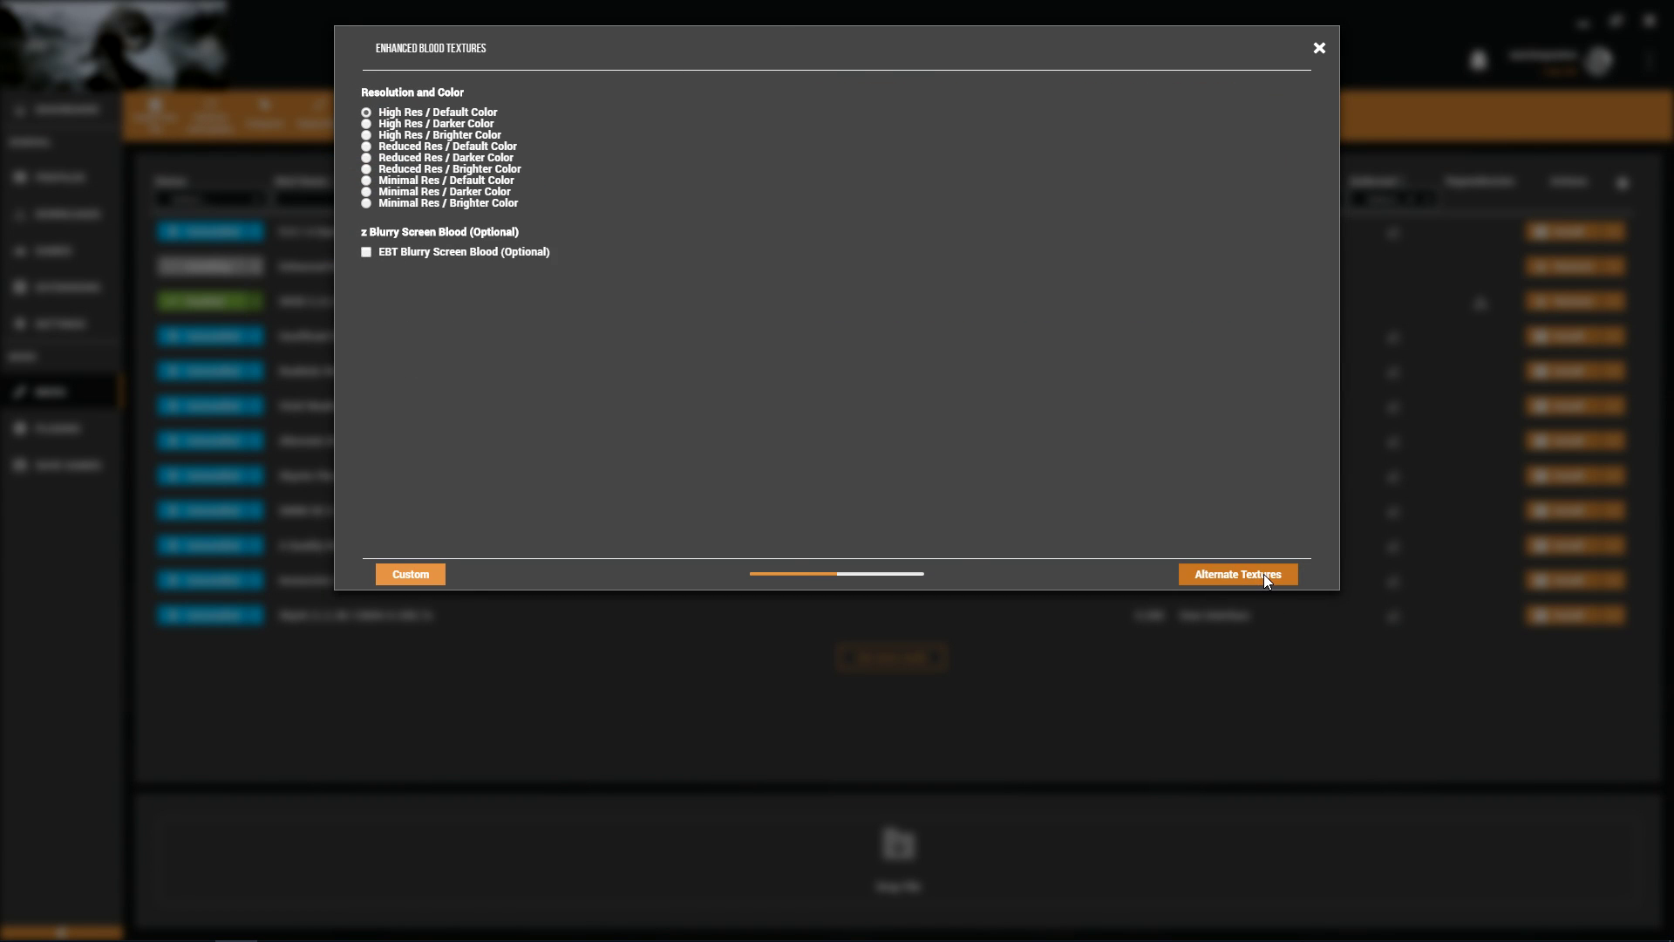
{"action": "left_click", "coordinate": [1263, 574]}
{"action": "left_click", "coordinate": [1263, 573]}
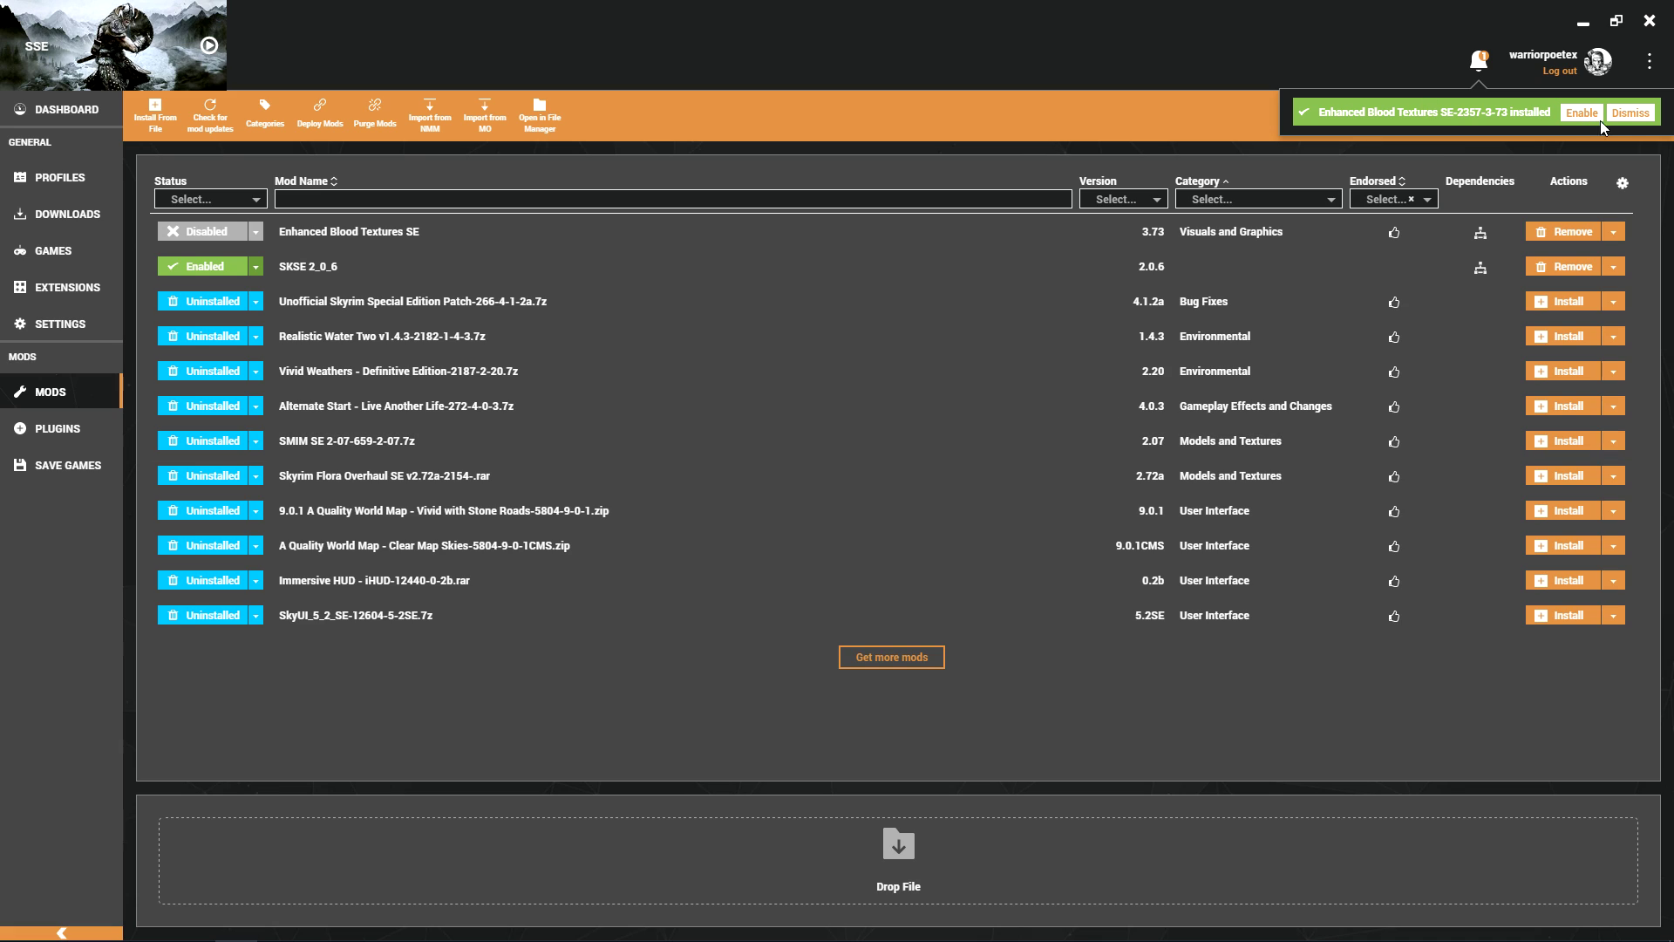
Install the Unofficial Skyrim Special Edition Patch and Realistic Water Two, completing its installer.
{"action": "left_click", "coordinate": [1567, 302]}
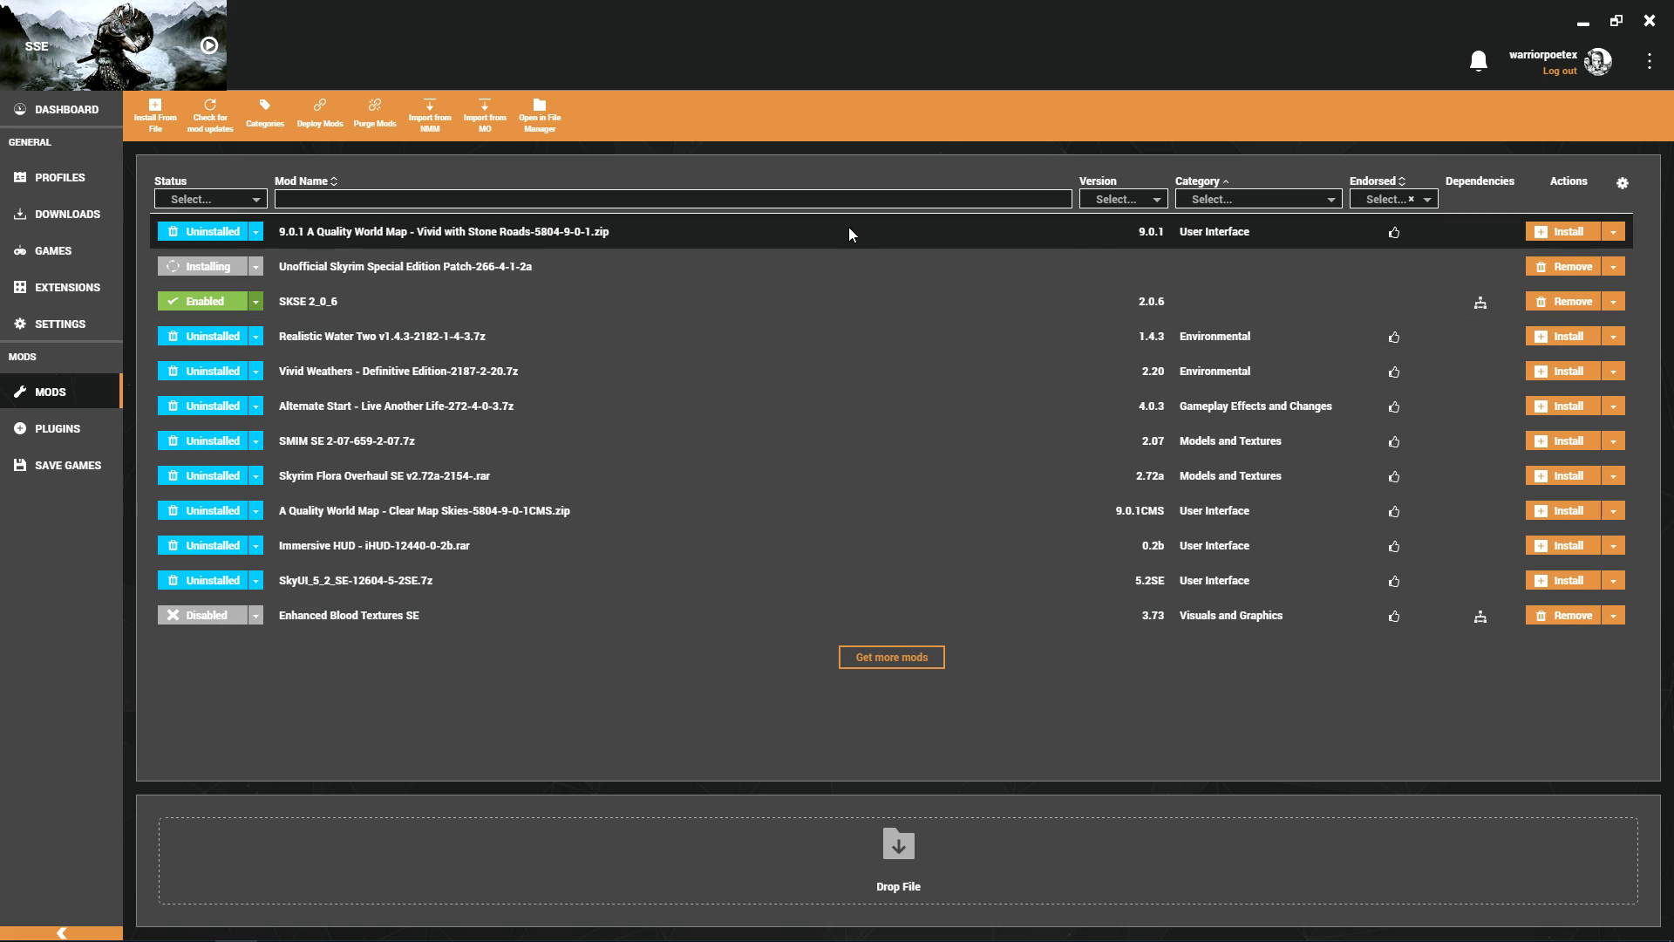
{"action": "left_click", "coordinate": [1567, 336]}
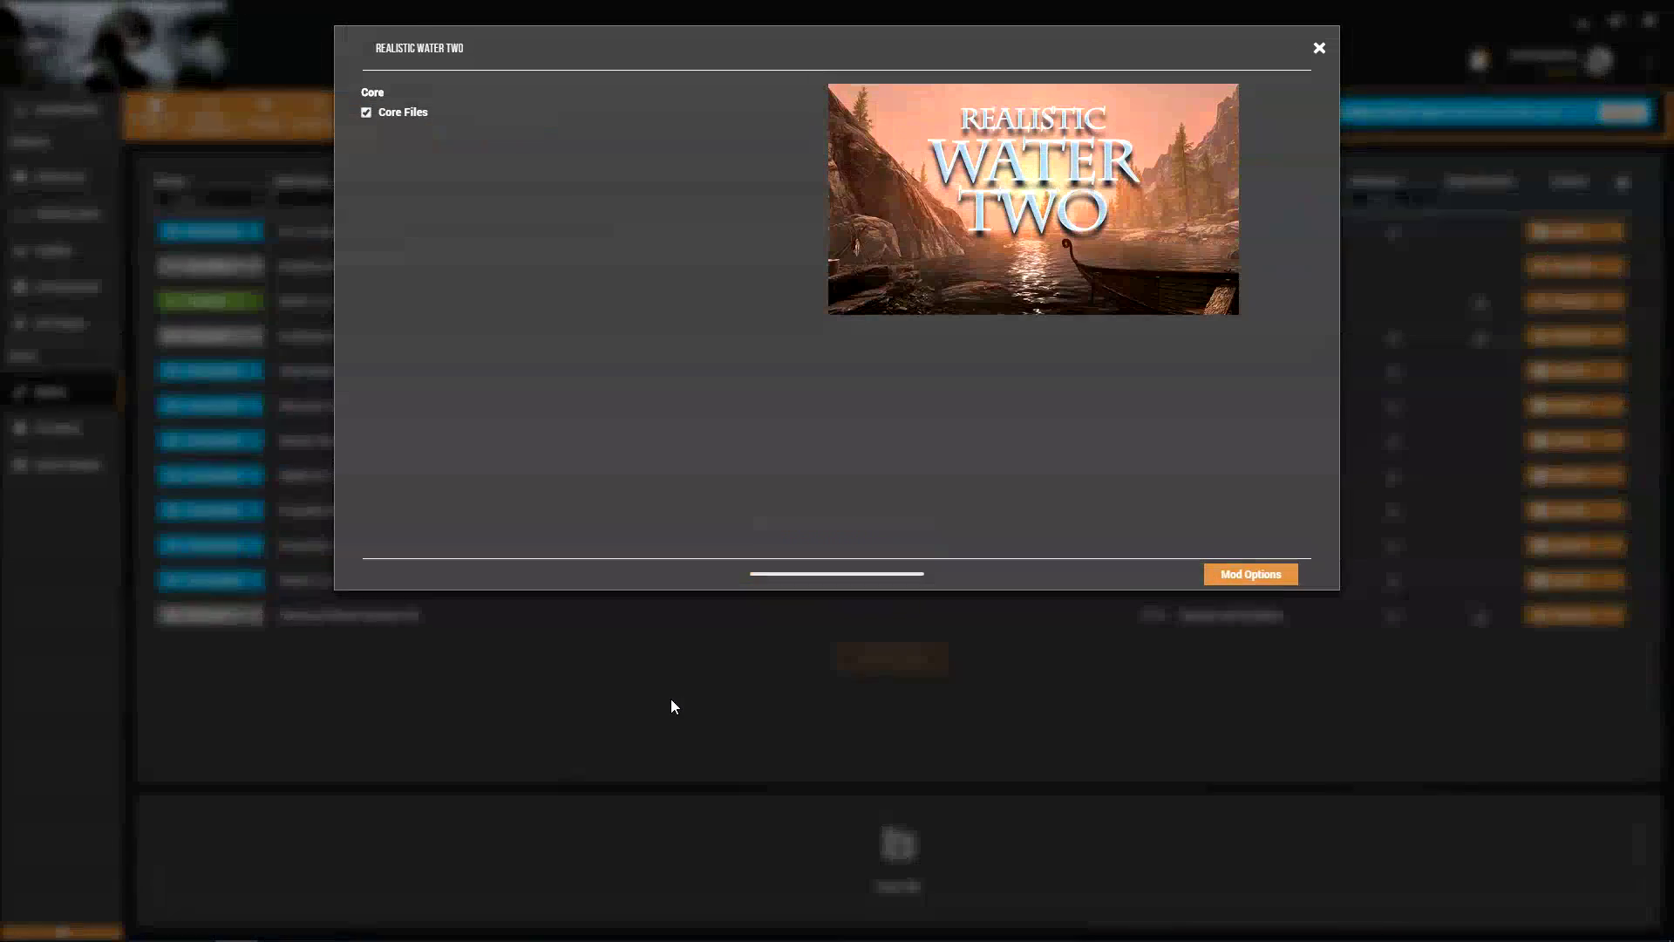
{"action": "left_click", "coordinate": [1245, 573]}
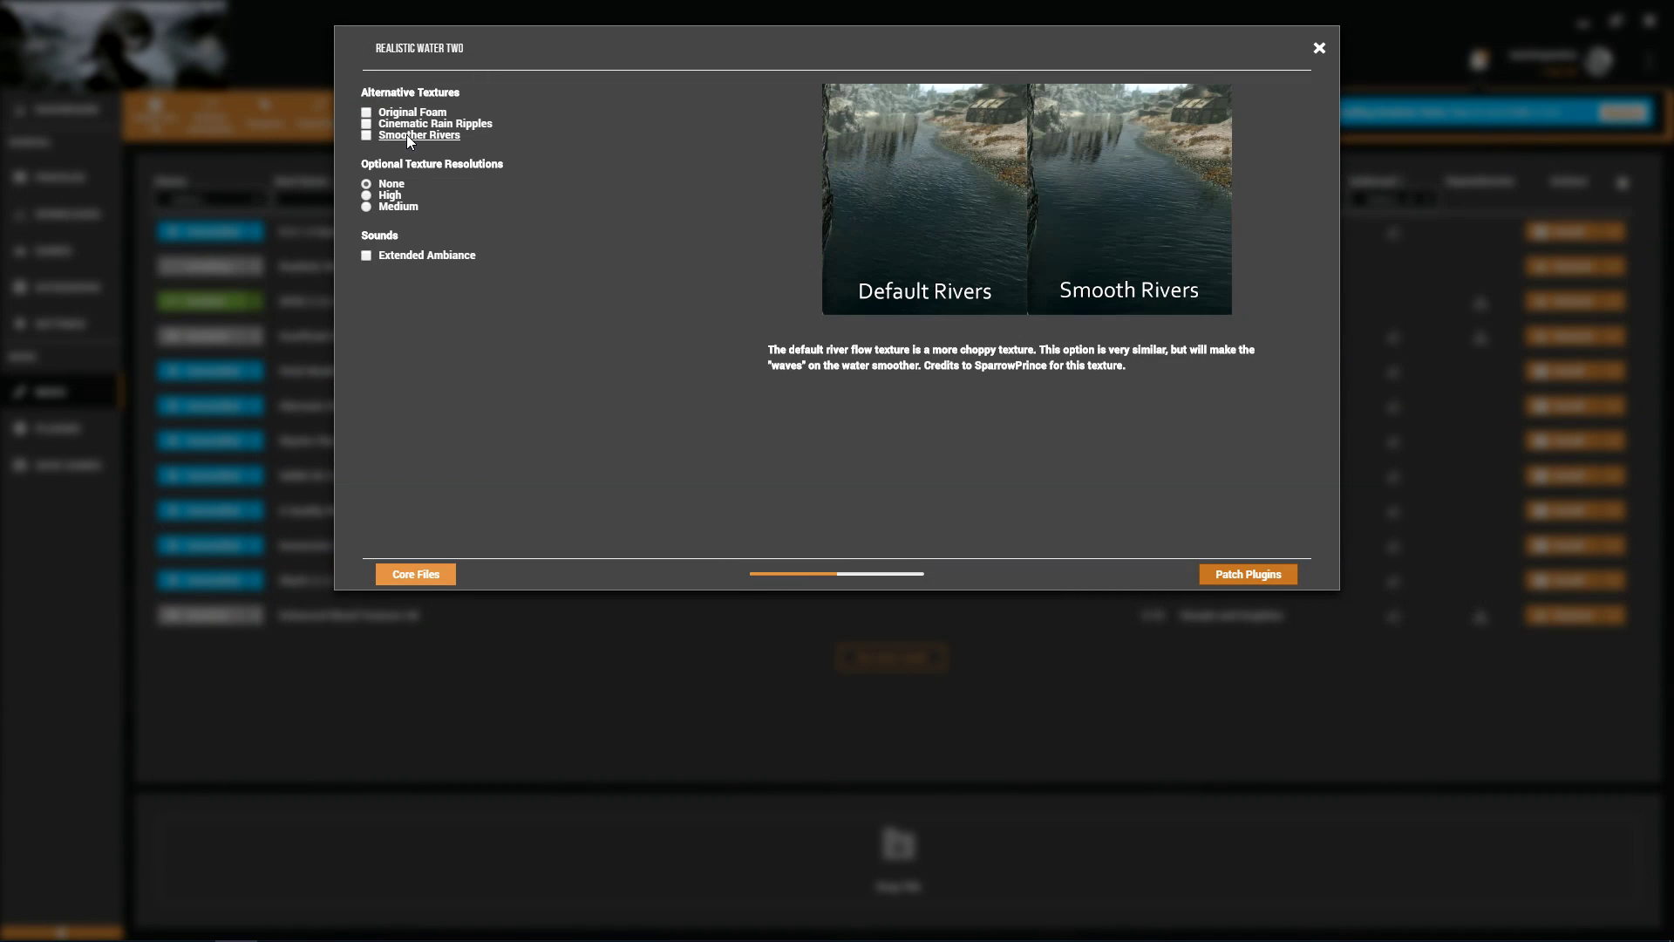
{"action": "left_click", "coordinate": [1256, 576]}
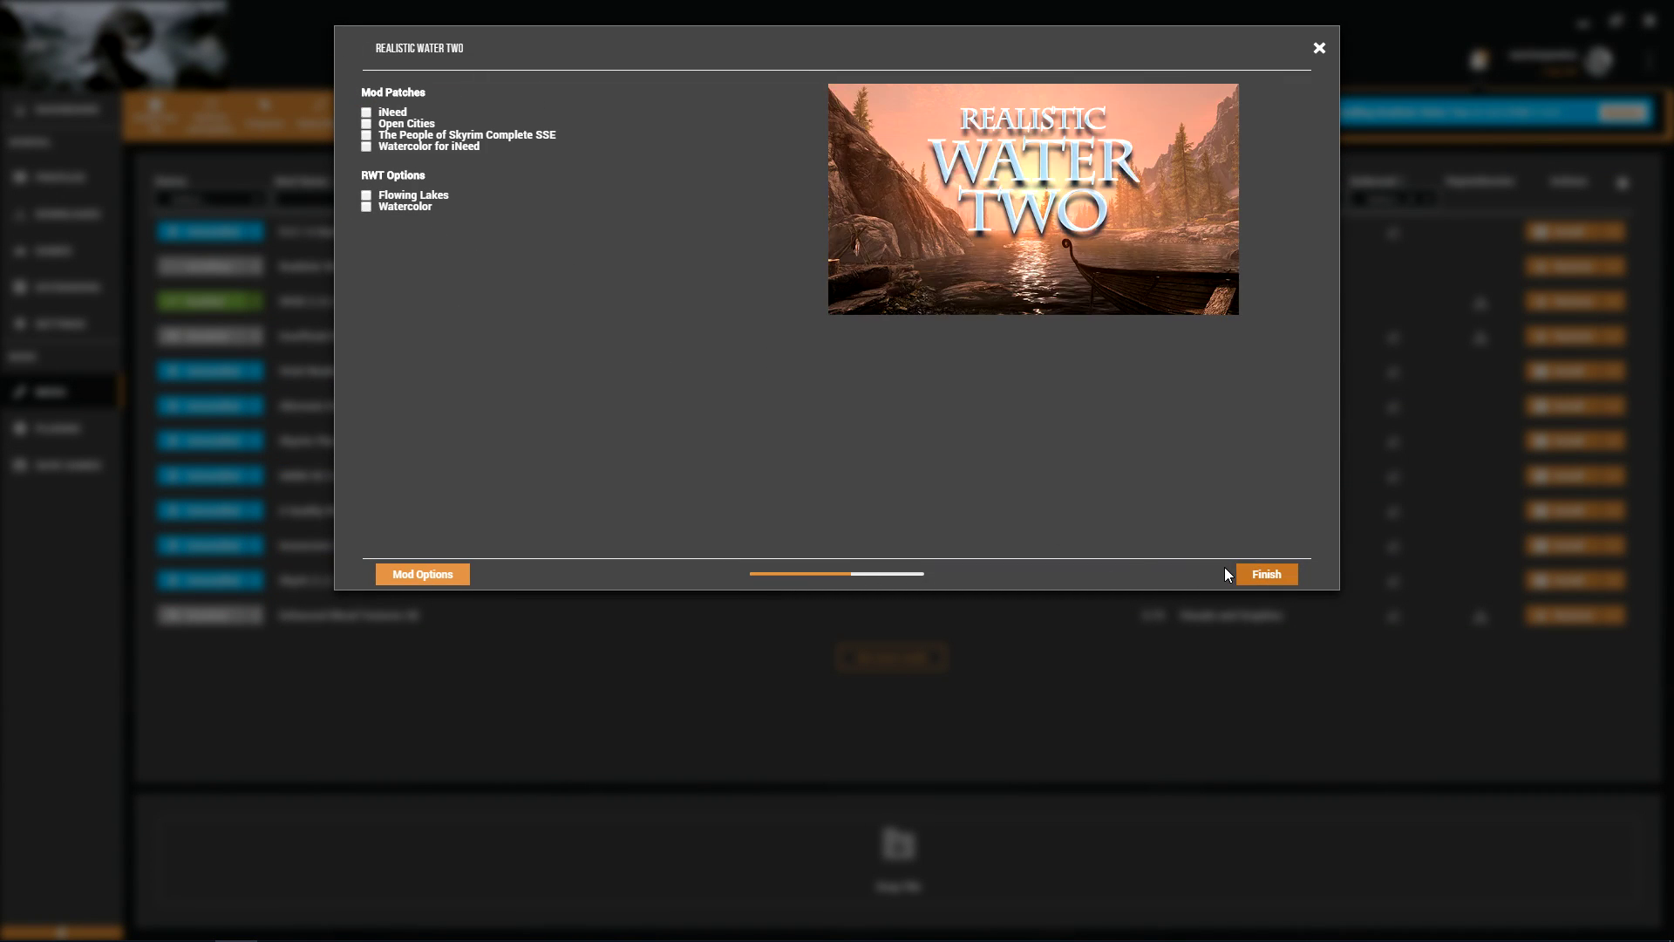
{"action": "left_click", "coordinate": [1267, 573]}
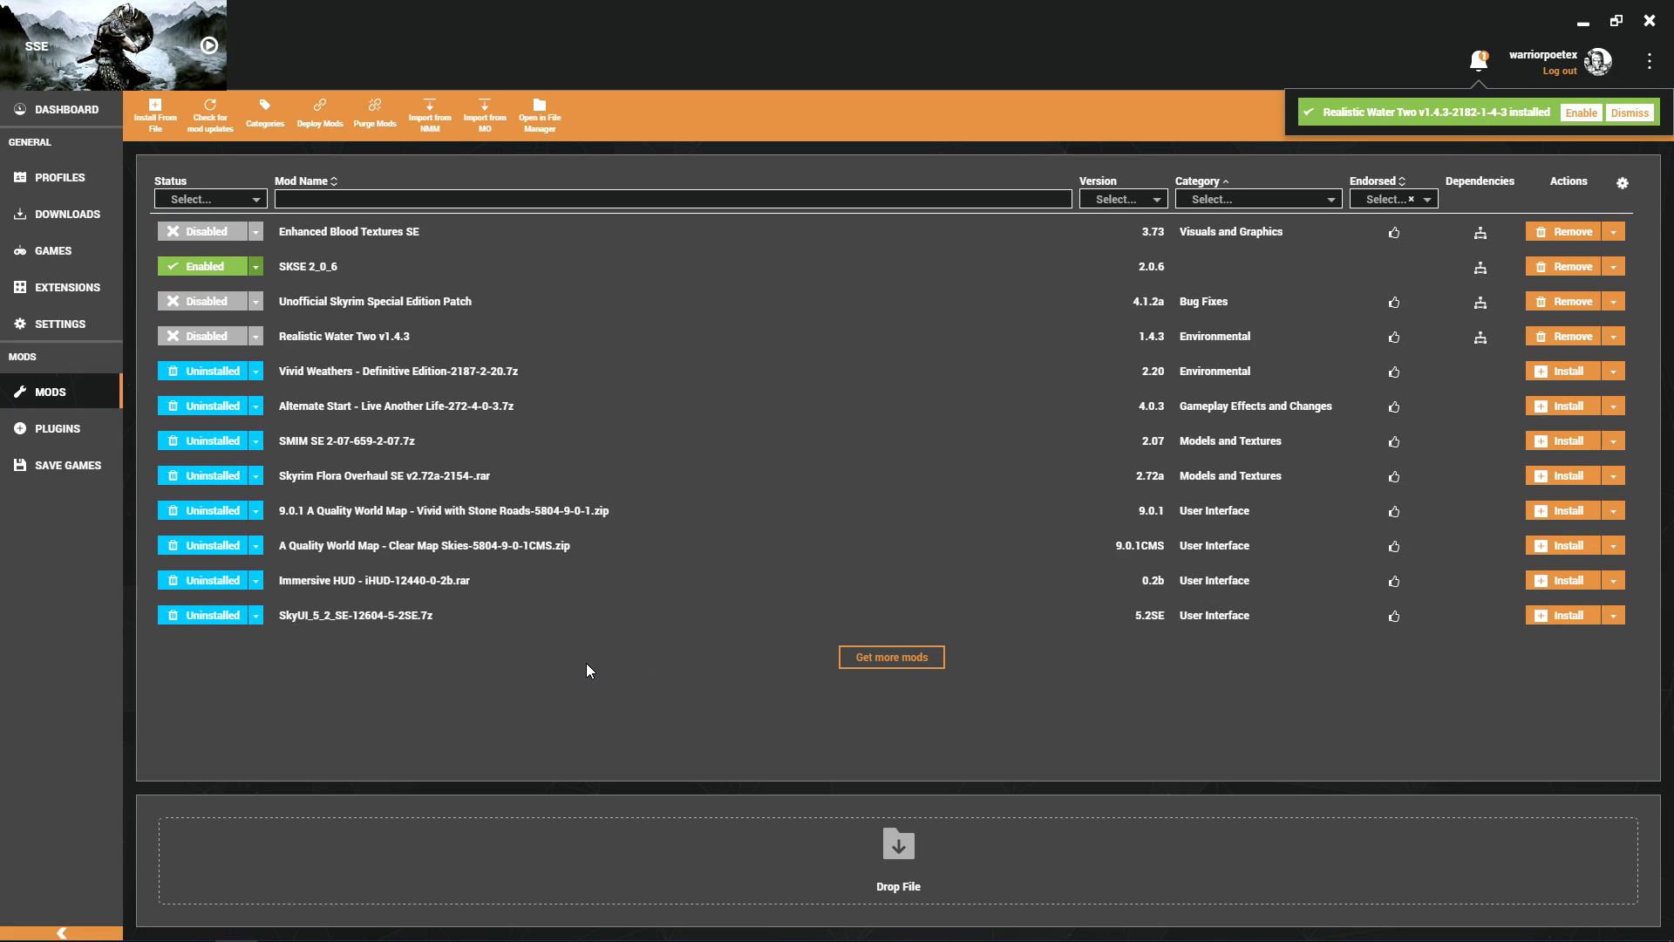
Install Vivid Weathers - Definitive Edition, SMIM SE and Skyrim Flora Overhaul SE.
{"action": "left_click", "coordinate": [1563, 370]}
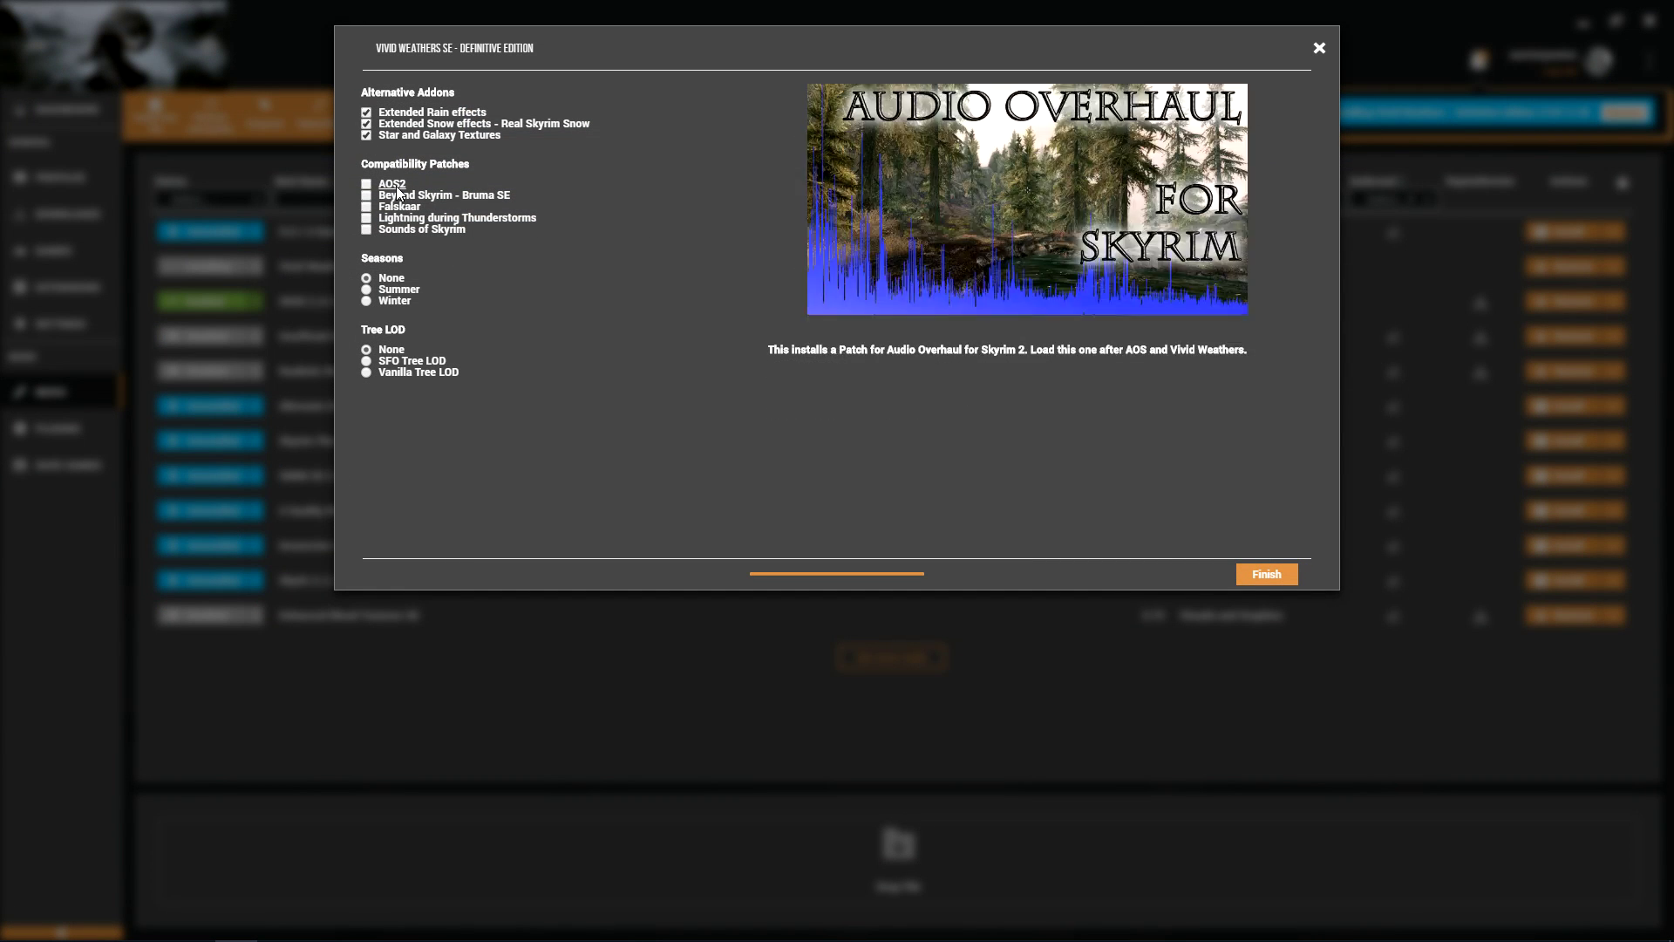
{"action": "left_click", "coordinate": [1272, 574]}
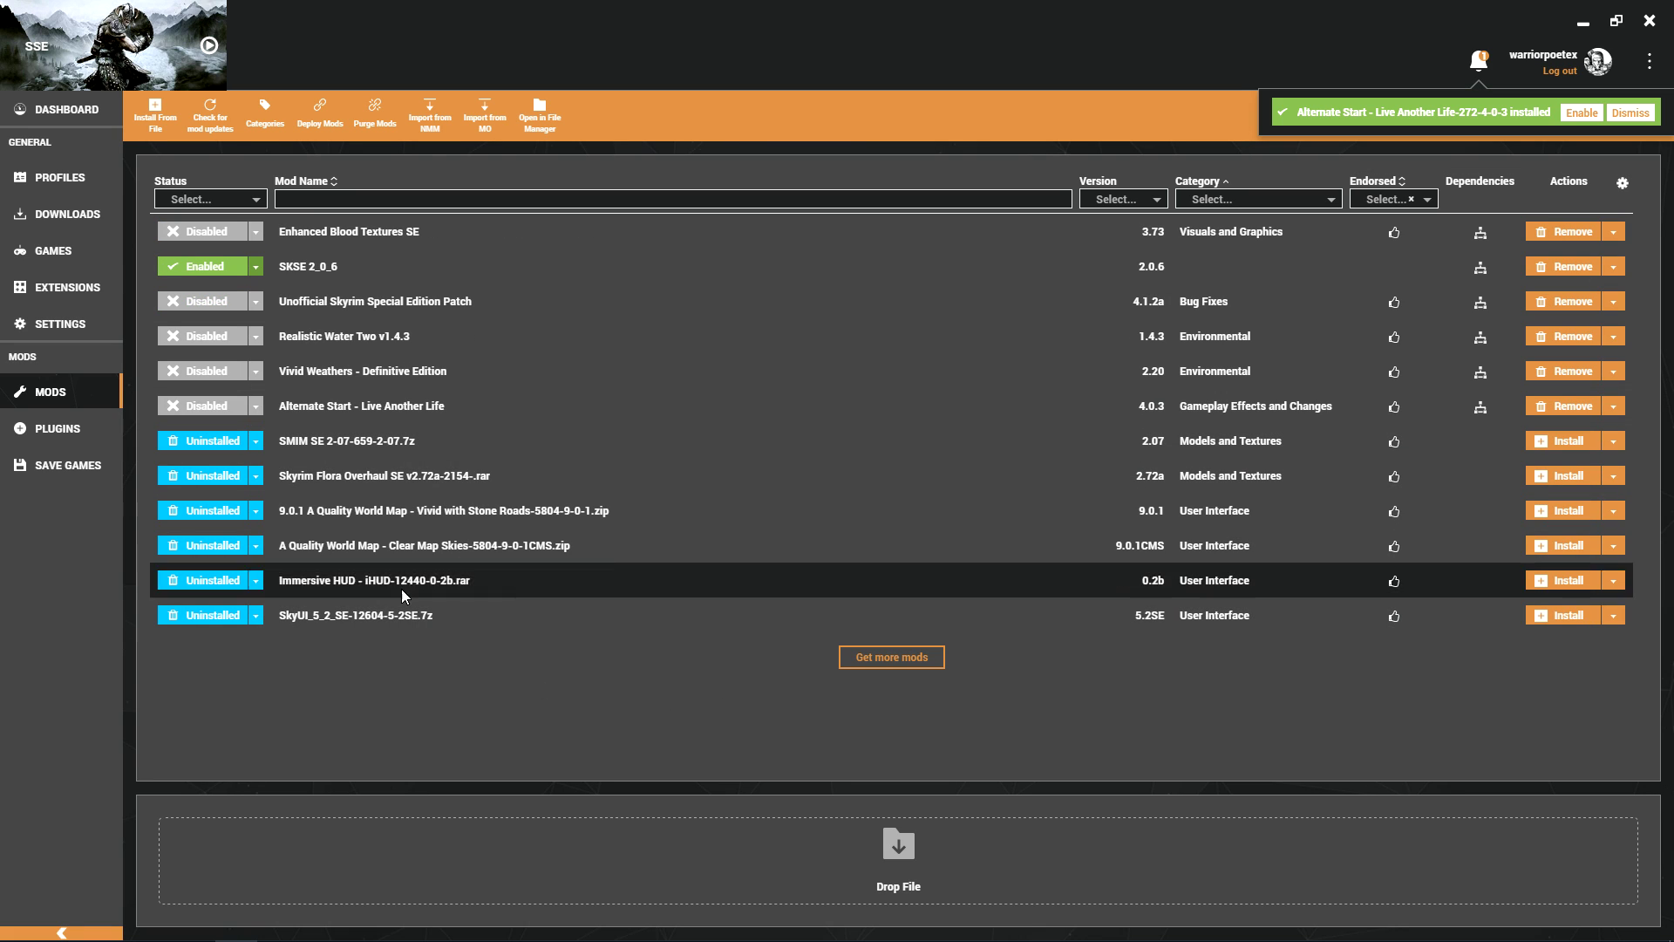
{"action": "left_click", "coordinate": [1567, 440]}
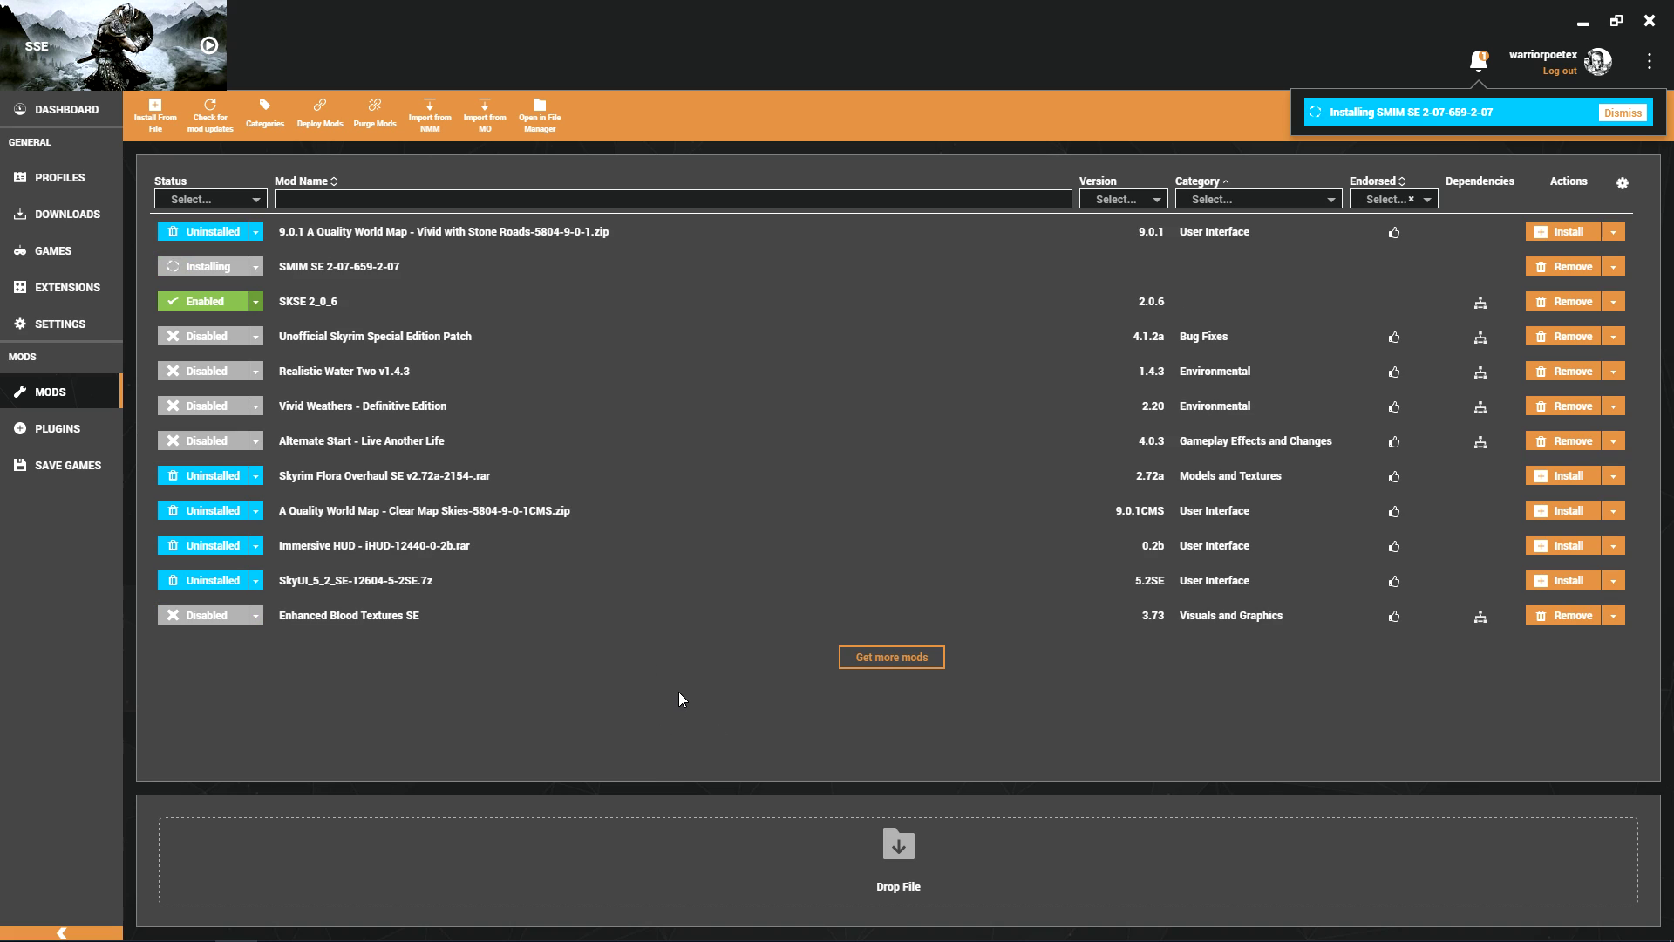
{"action": "left_click", "coordinate": [1567, 475]}
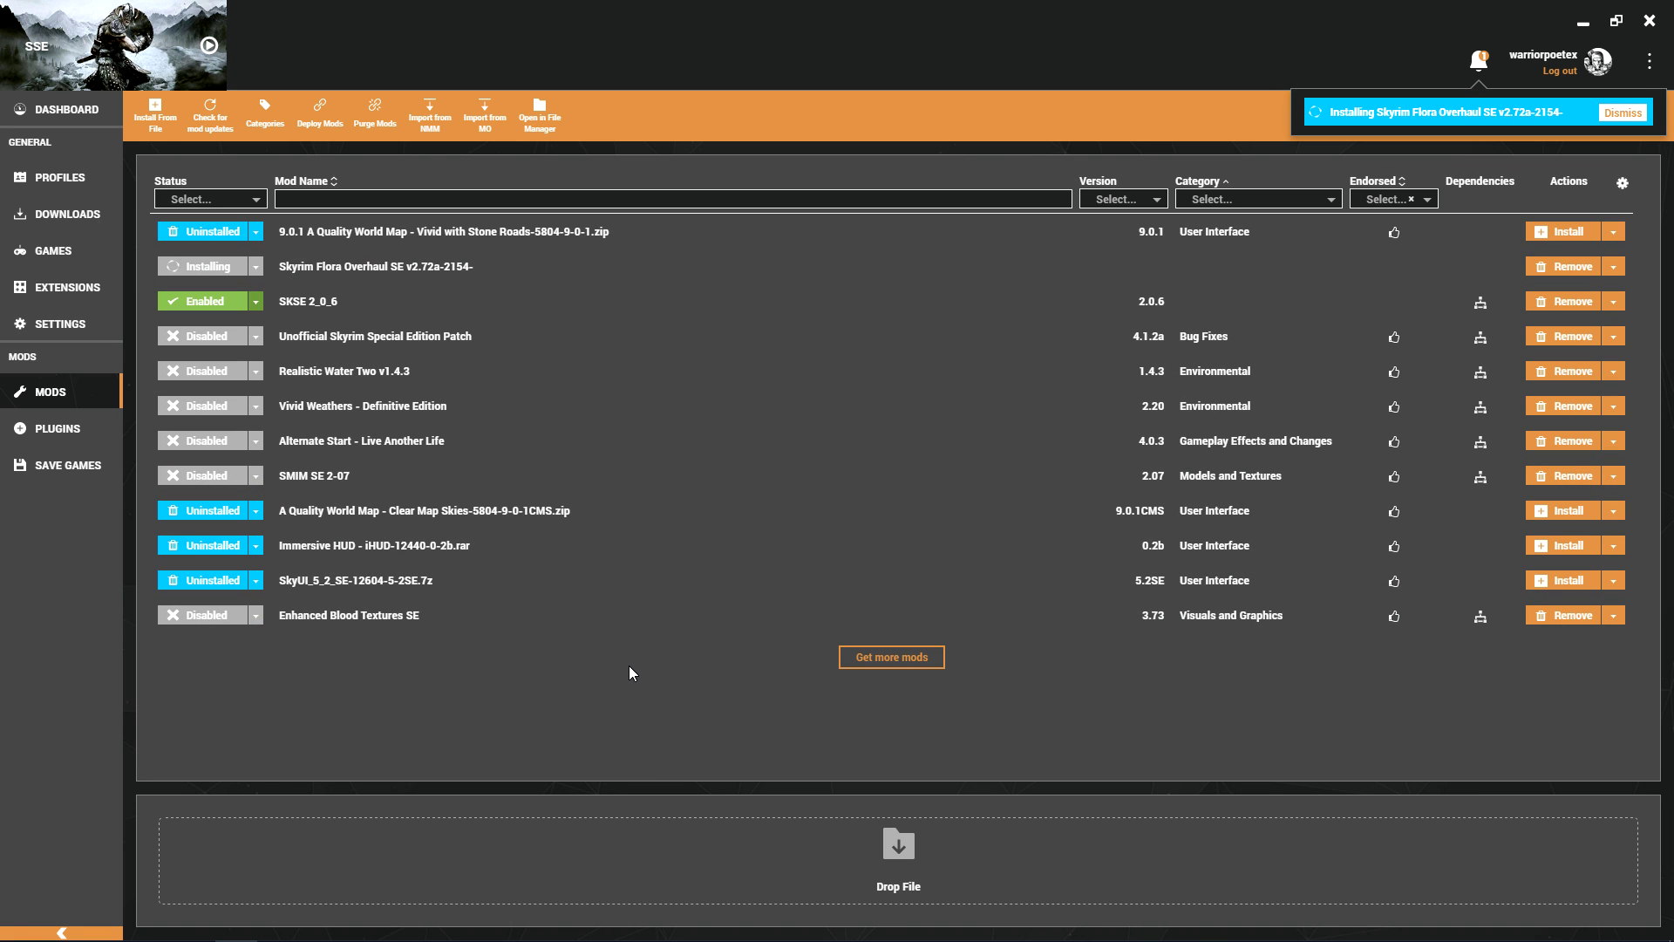
Install the Vivid with Stone Roads and Clear Map Skies world maps, Immersive HUD and SkyUI.
{"action": "left_click", "coordinate": [1569, 510]}
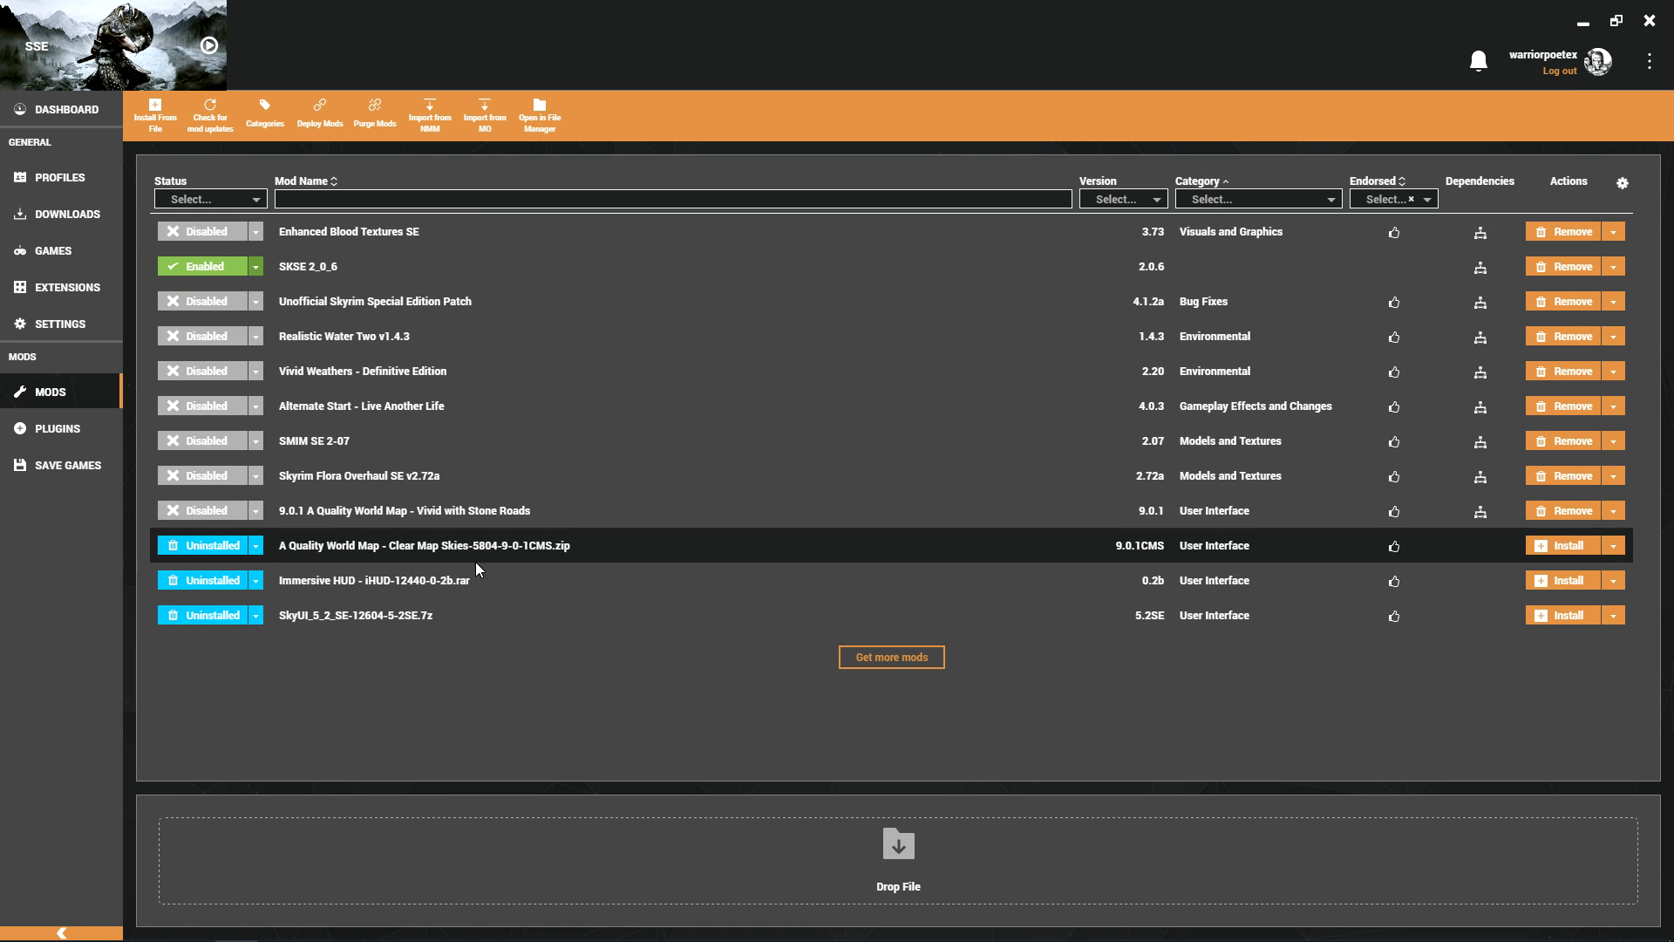
{"action": "left_click", "coordinate": [1562, 545]}
{"action": "left_click", "coordinate": [1563, 581]}
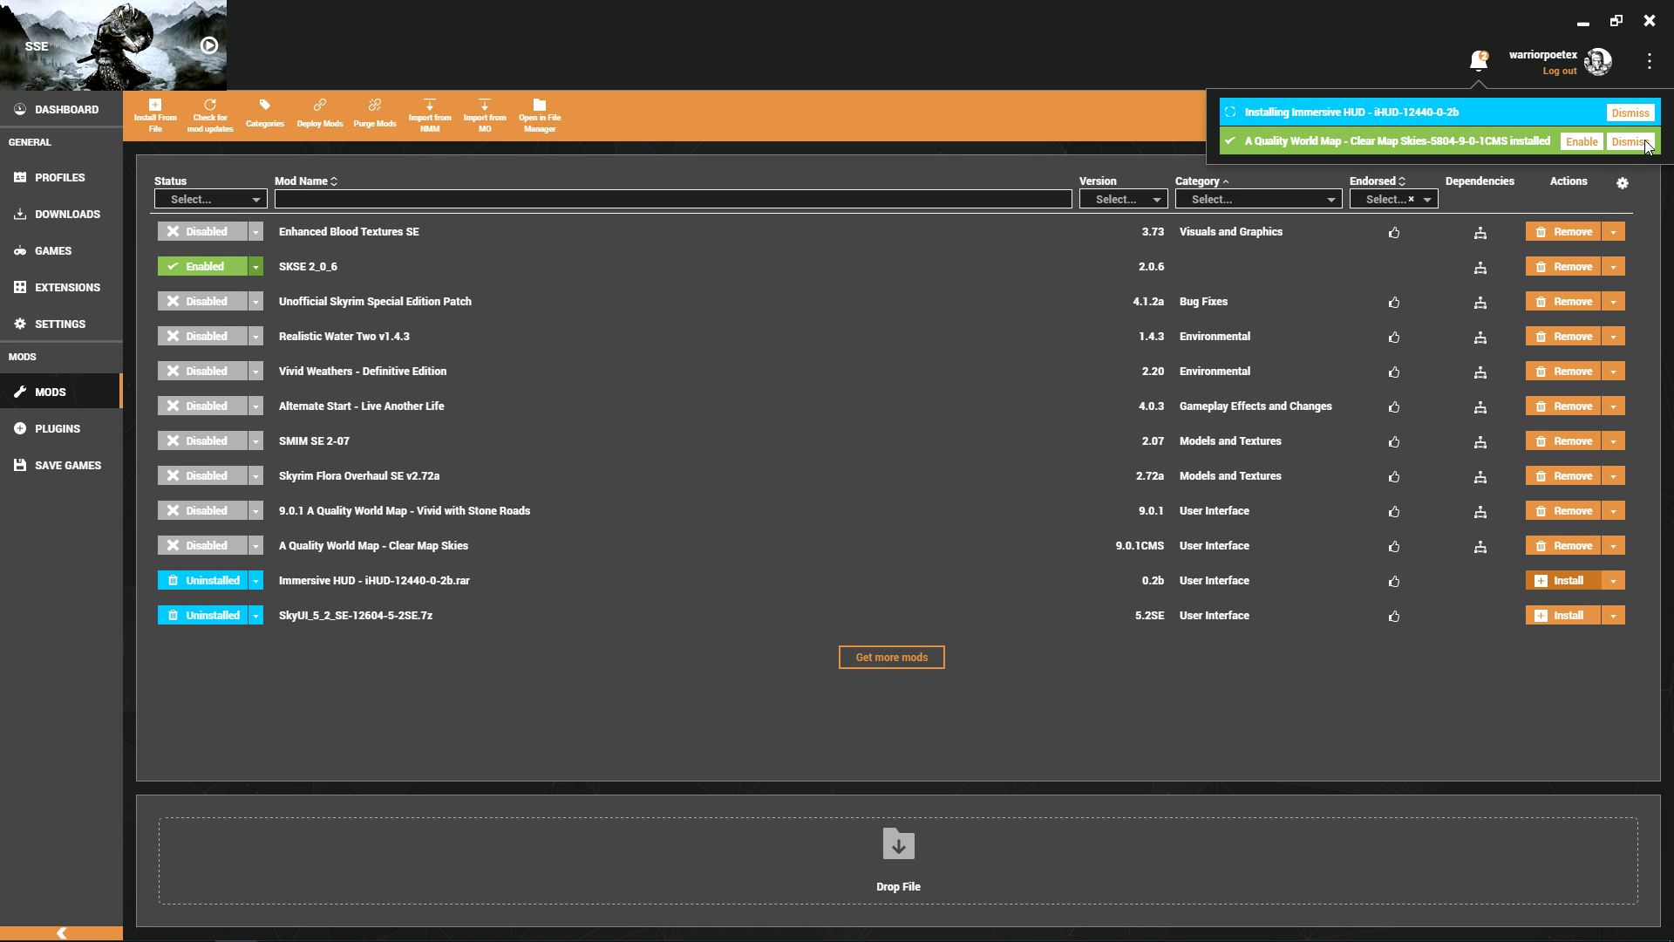
{"action": "left_click", "coordinate": [1560, 616]}
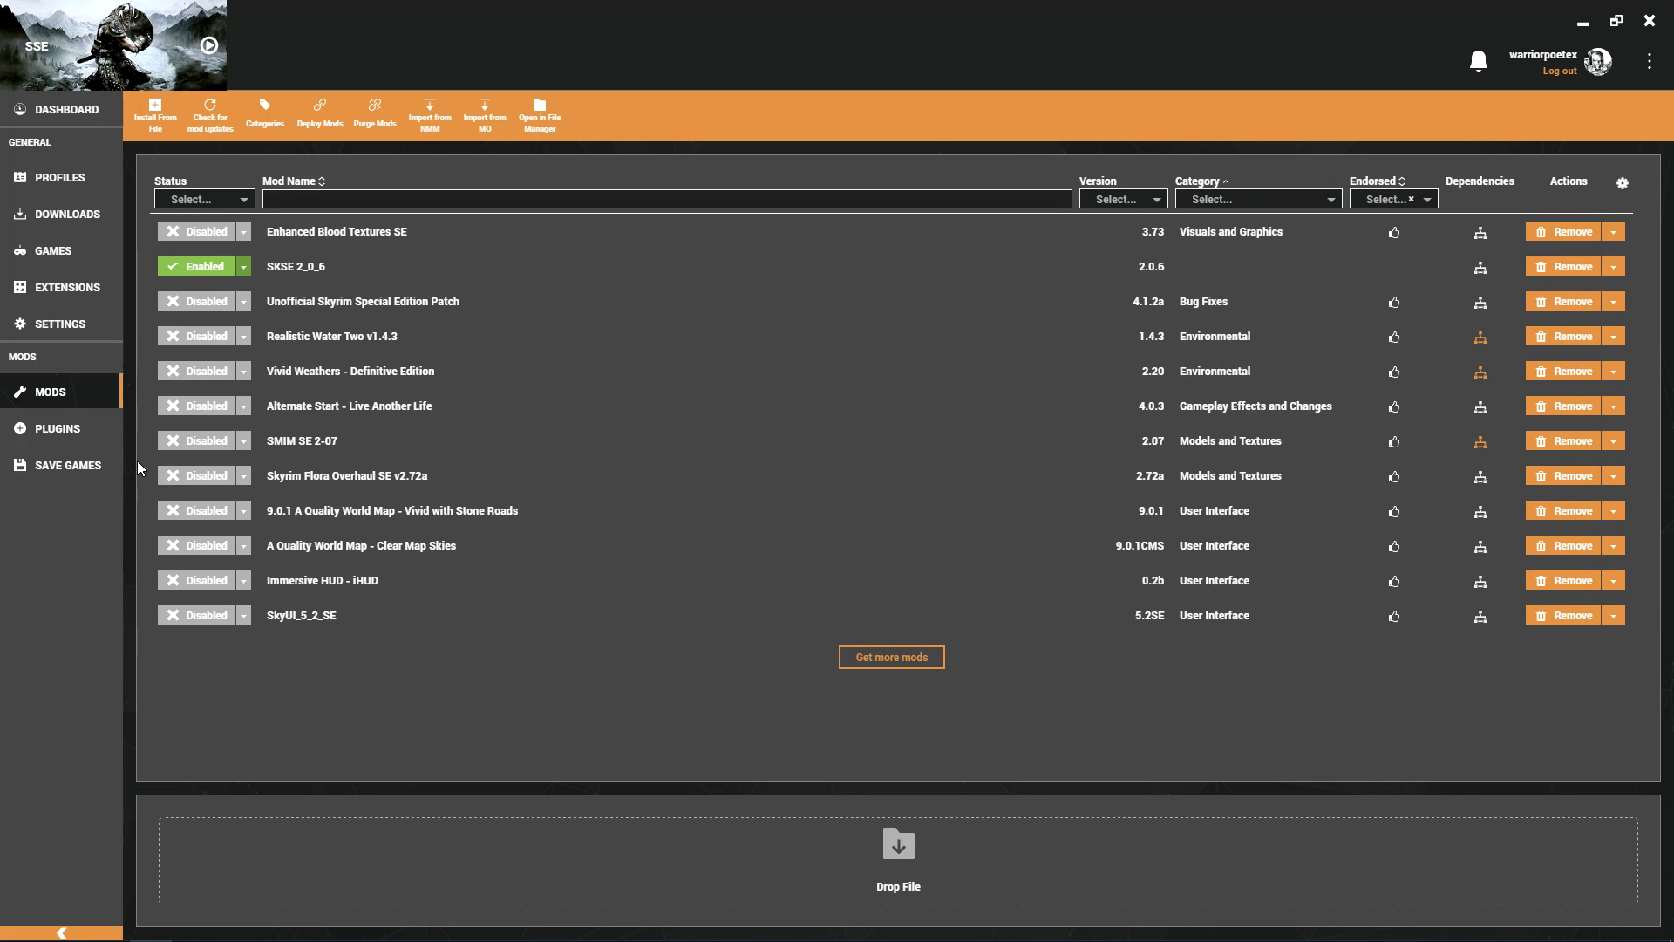
{"action": "left_click", "coordinate": [87, 433]}
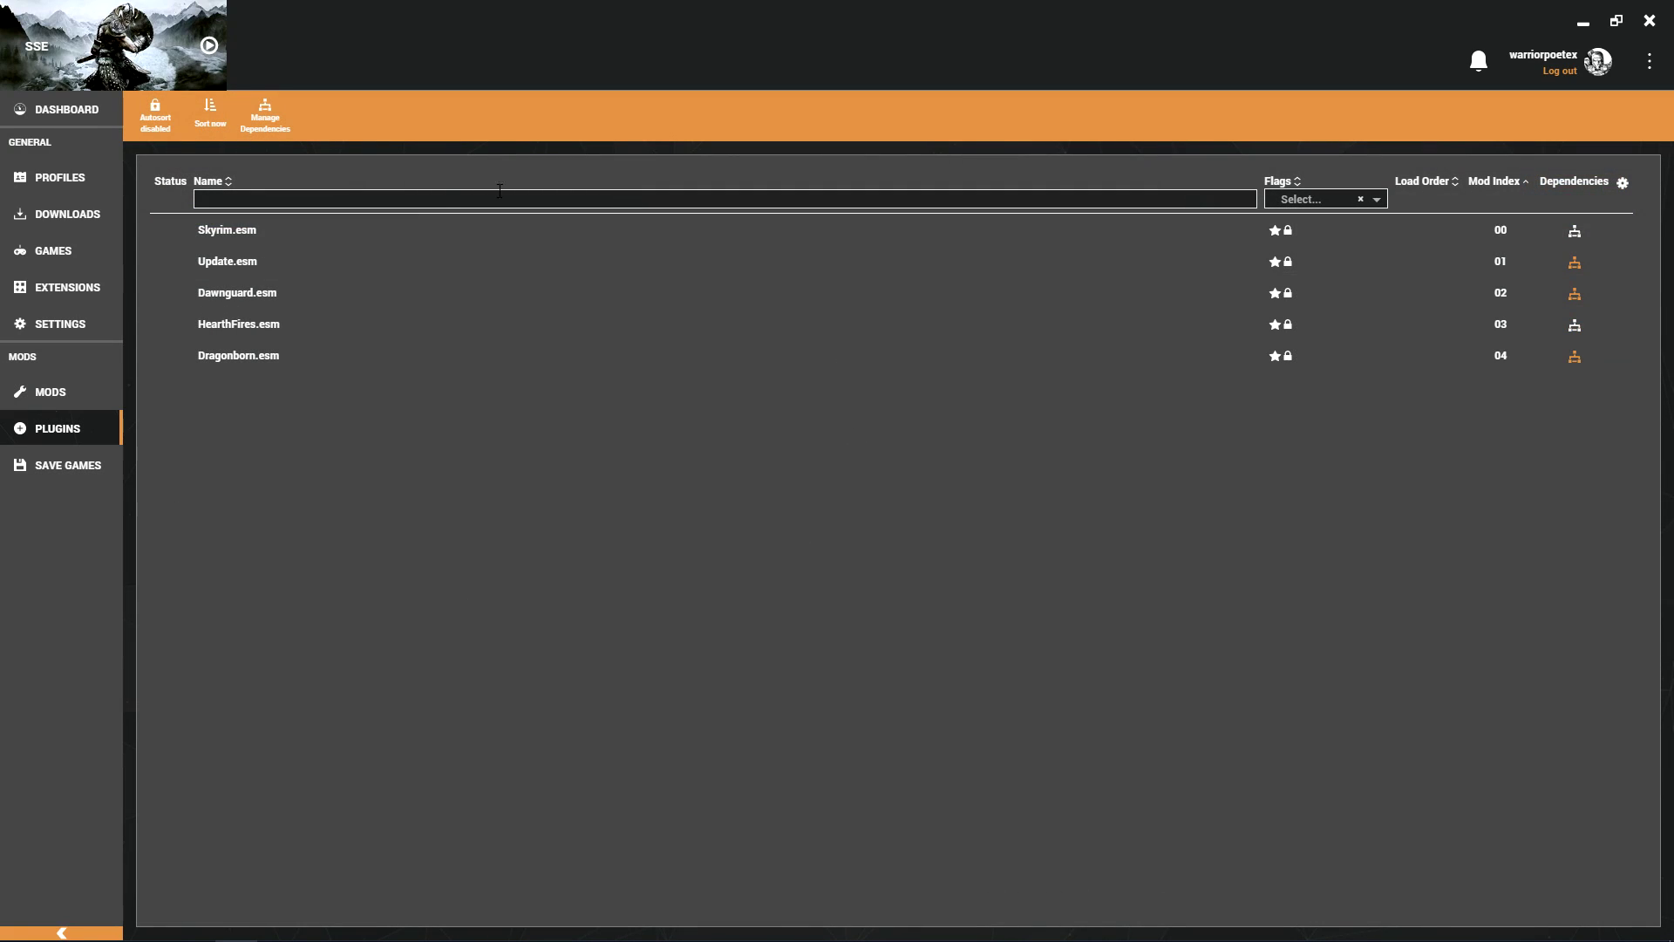
{"action": "left_click", "coordinate": [74, 396]}
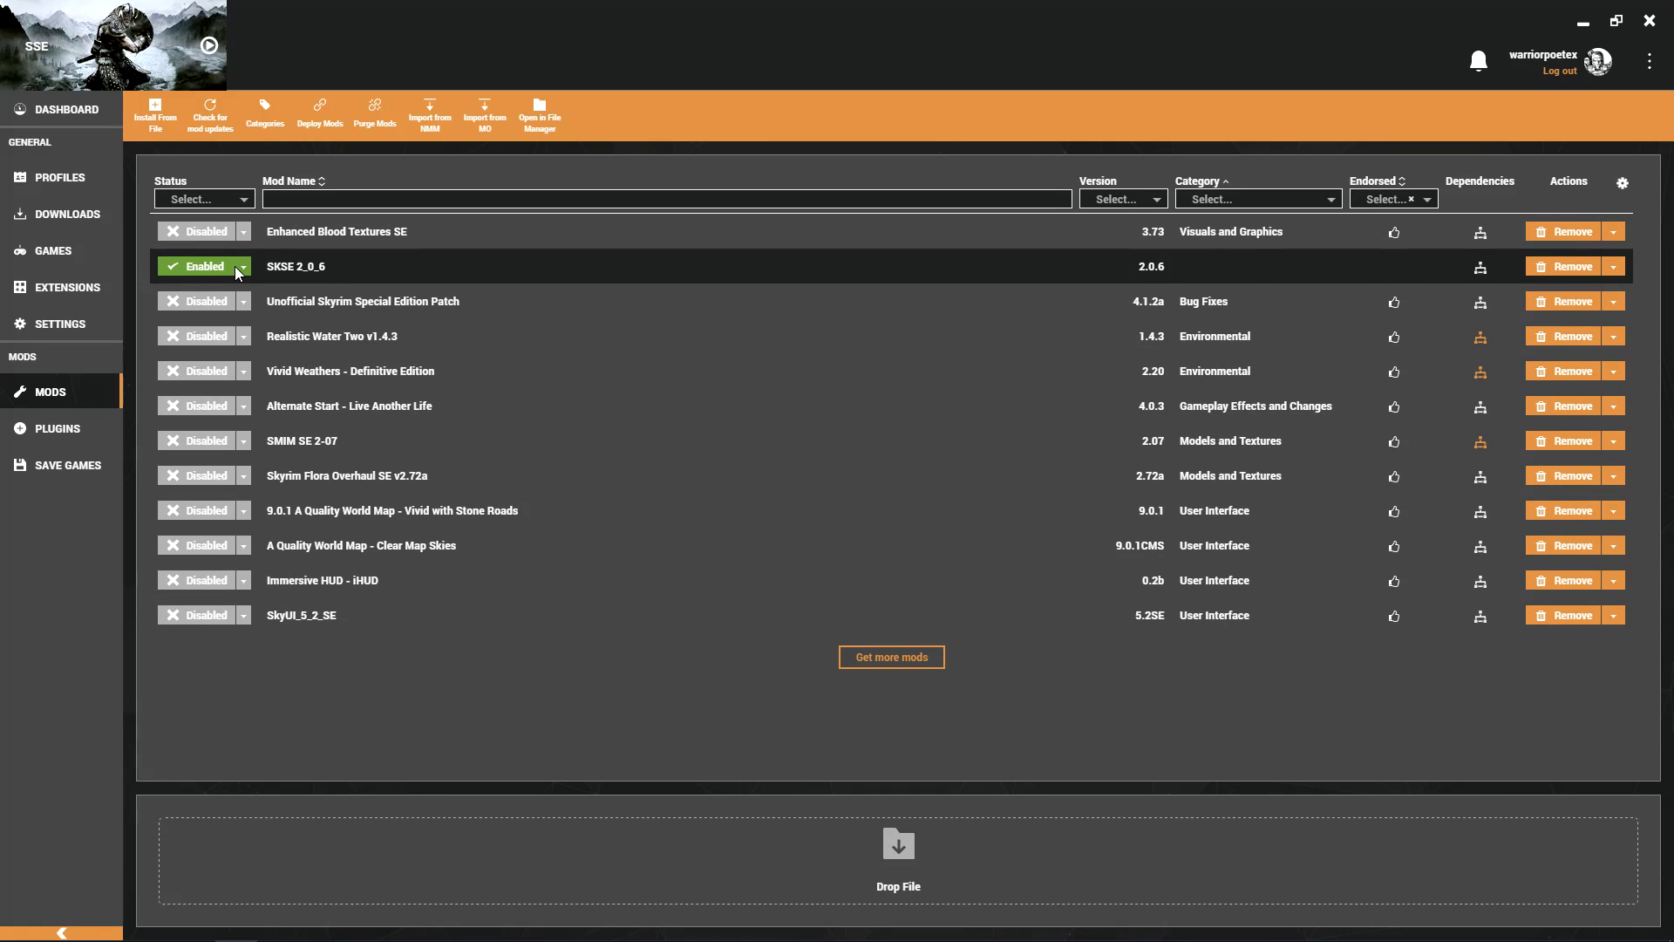
Enable Enhanced Blood Textures, the Unofficial Patch, Realistic Water Two, SkyUI, Alternate Start, Clear Map Skies and Vivid Weathers.
{"action": "left_click", "coordinate": [209, 231]}
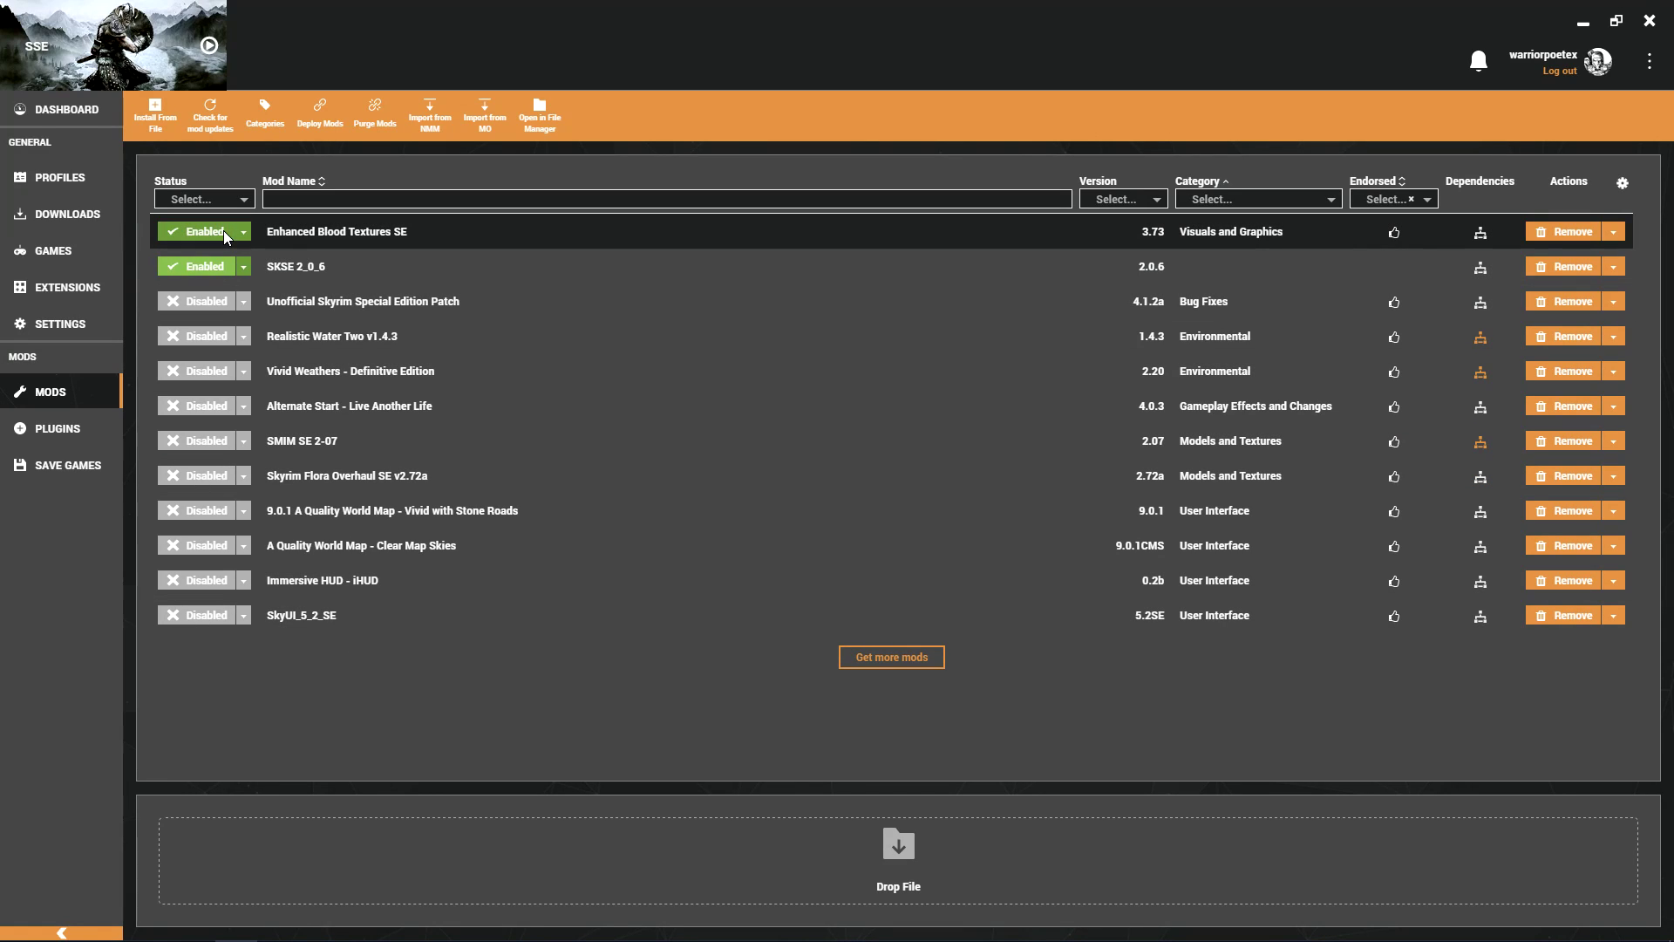
{"action": "left_click", "coordinate": [208, 305]}
{"action": "left_click", "coordinate": [209, 337]}
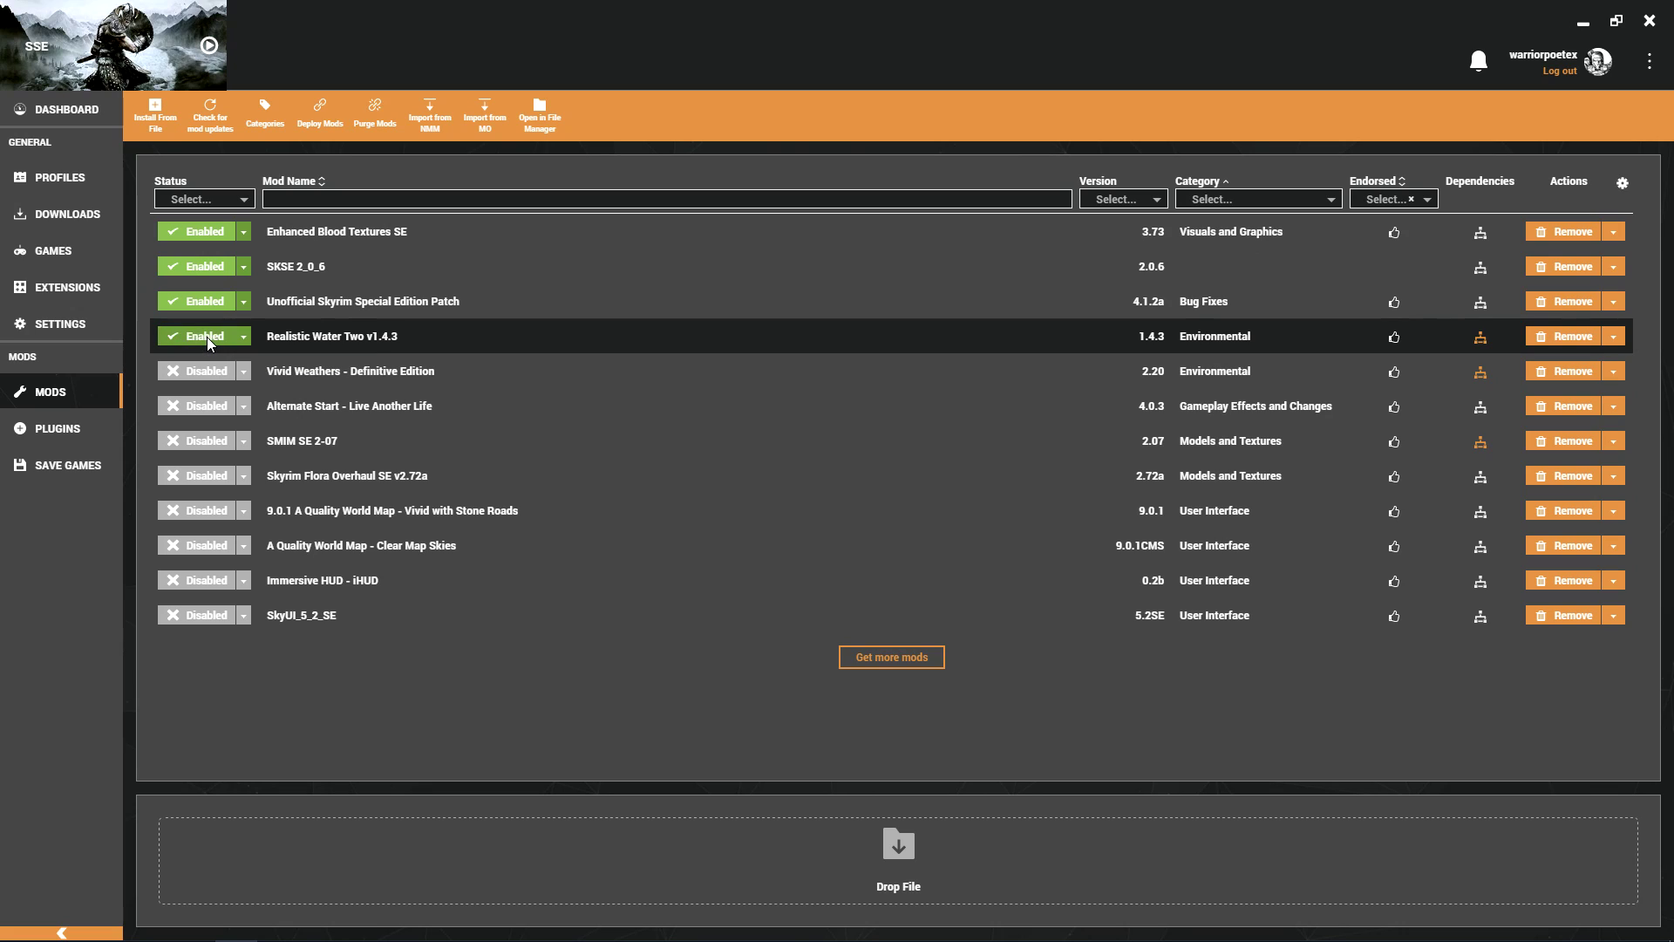
{"action": "left_click", "coordinate": [205, 615]}
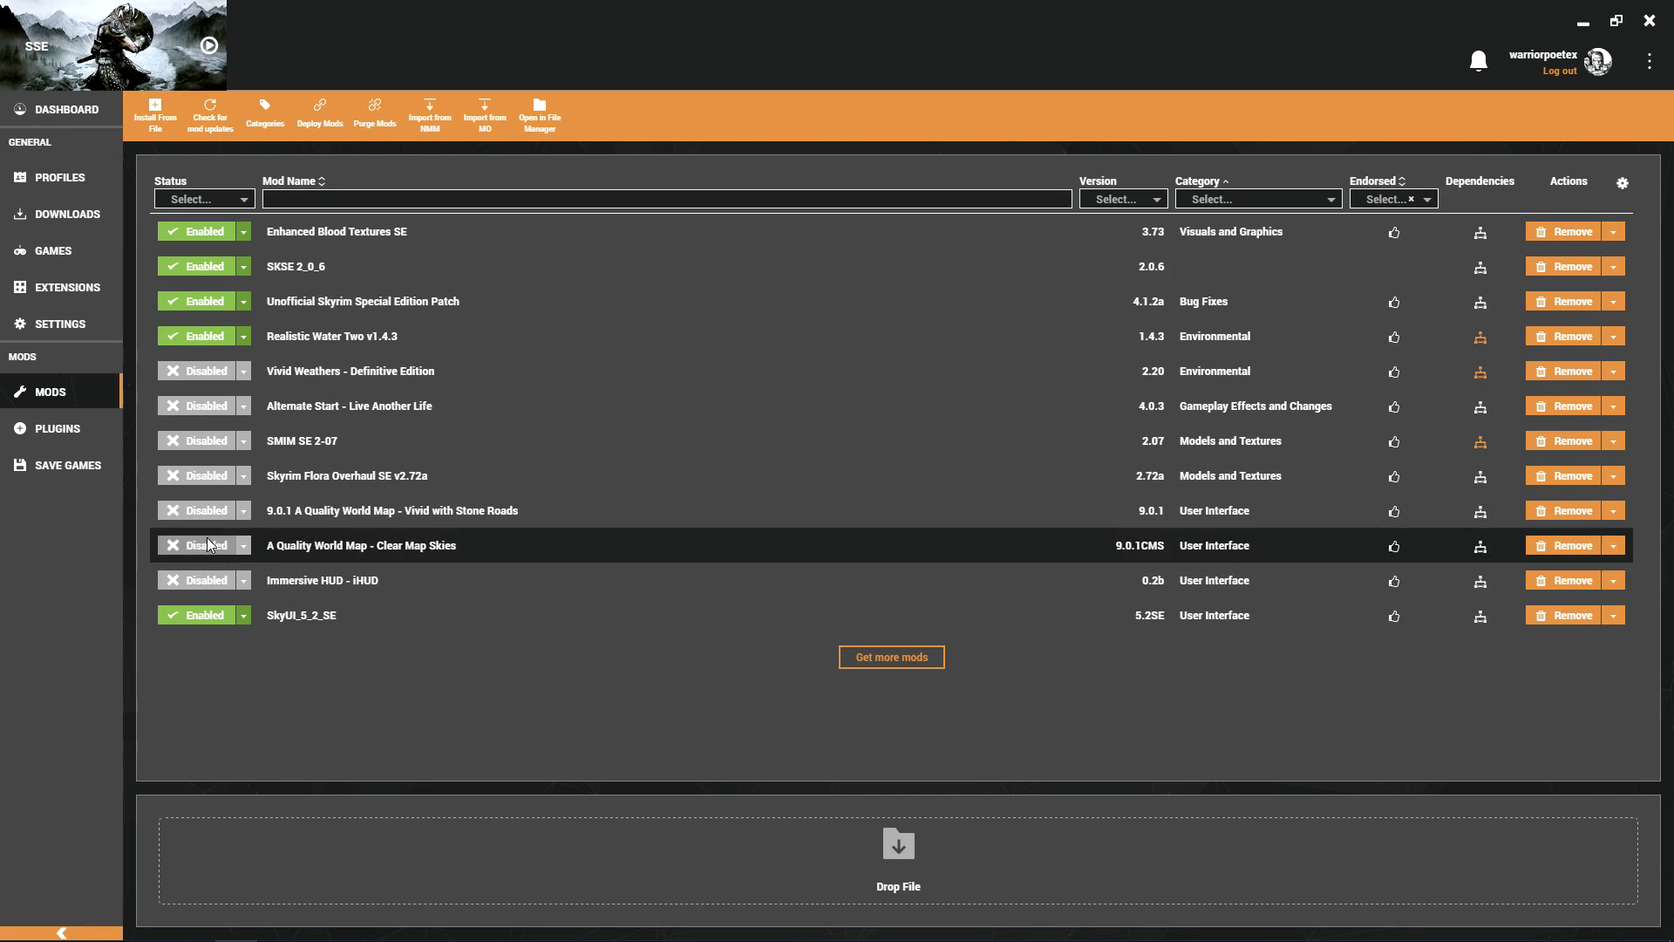
{"action": "left_click", "coordinate": [207, 406]}
{"action": "left_click", "coordinate": [208, 546]}
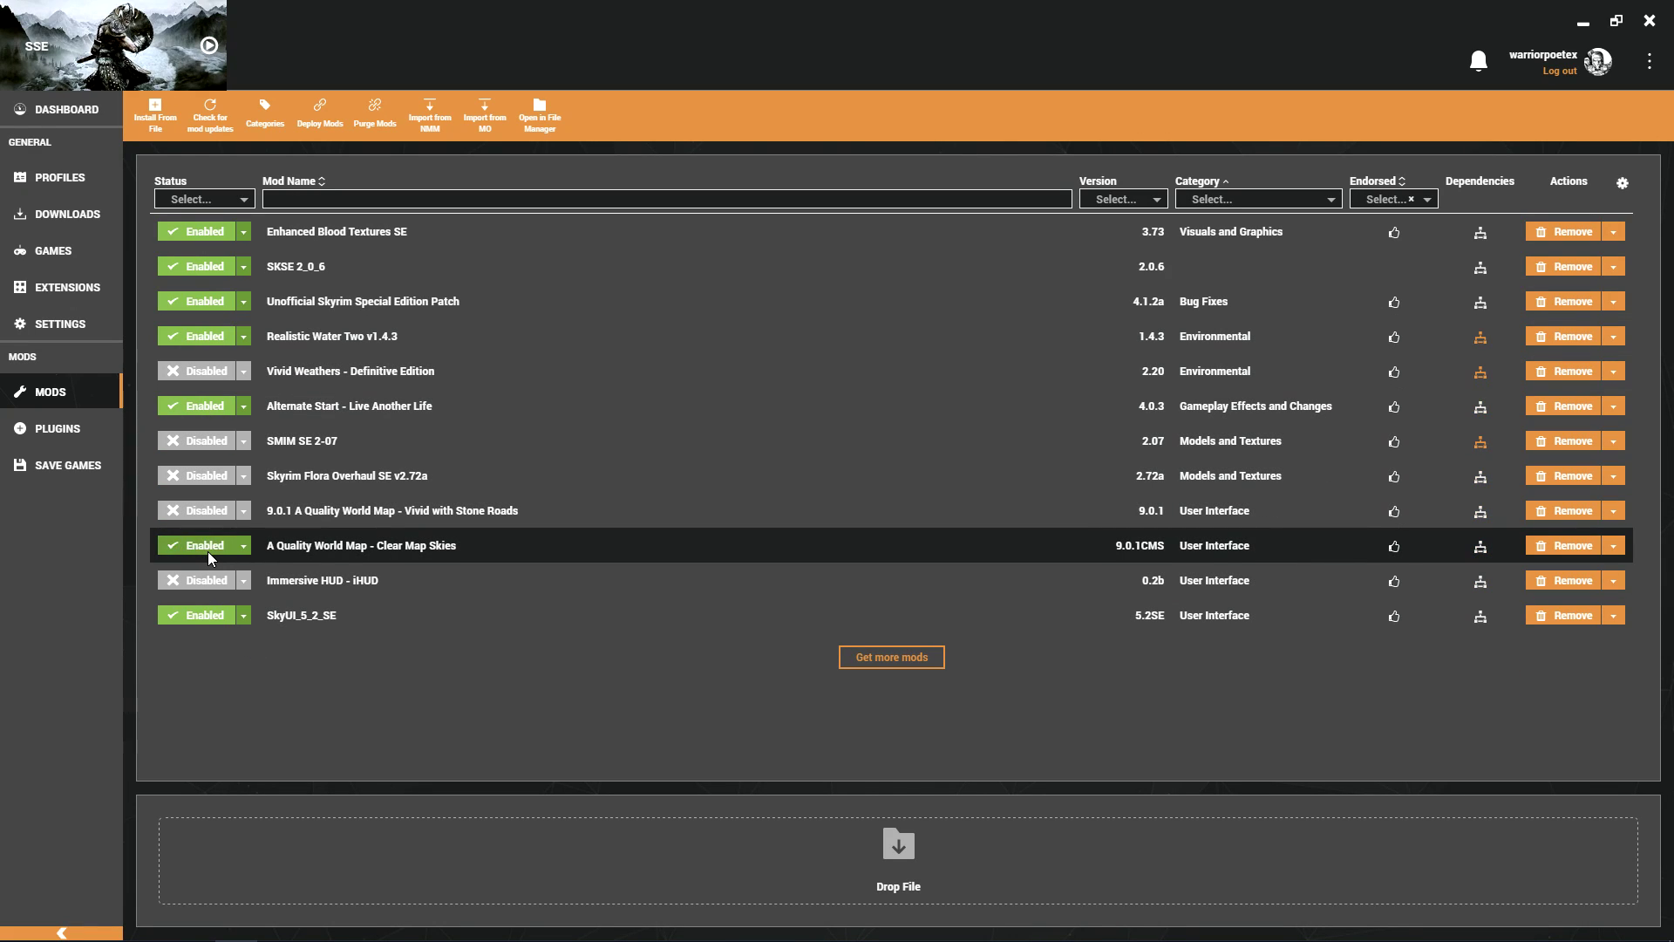
{"action": "left_click", "coordinate": [207, 371]}
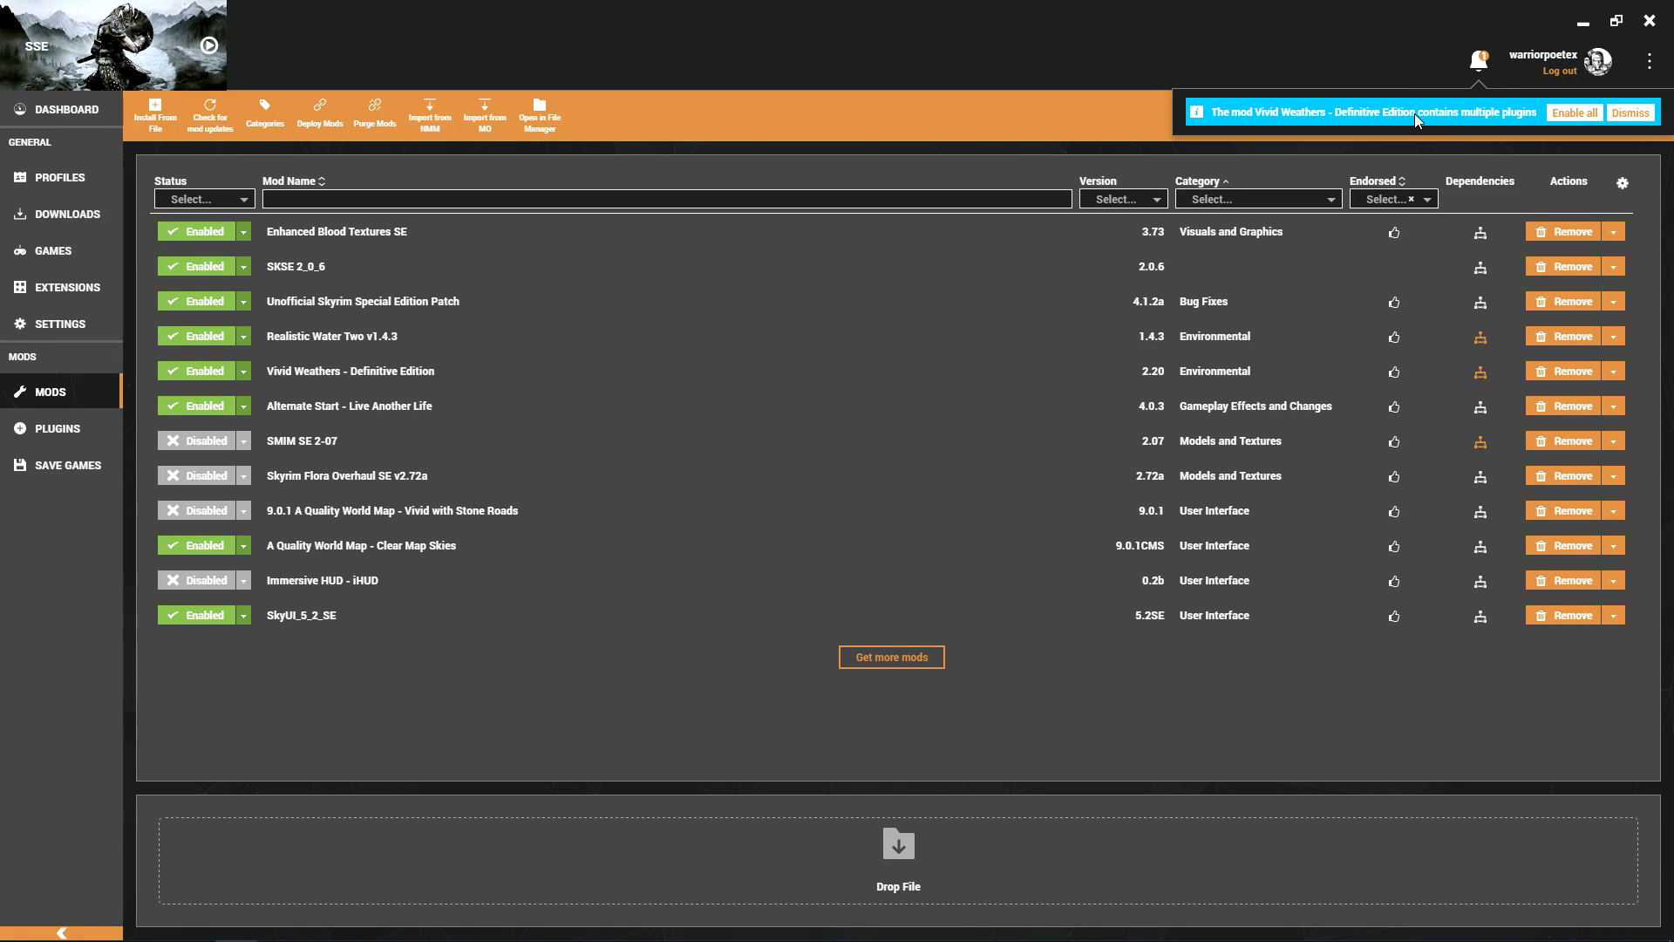
Enable all Vivid Weathers plugins, SMIM, Flora Overhaul and both remaining world maps, then show the plugins.
{"action": "left_click", "coordinate": [1572, 113]}
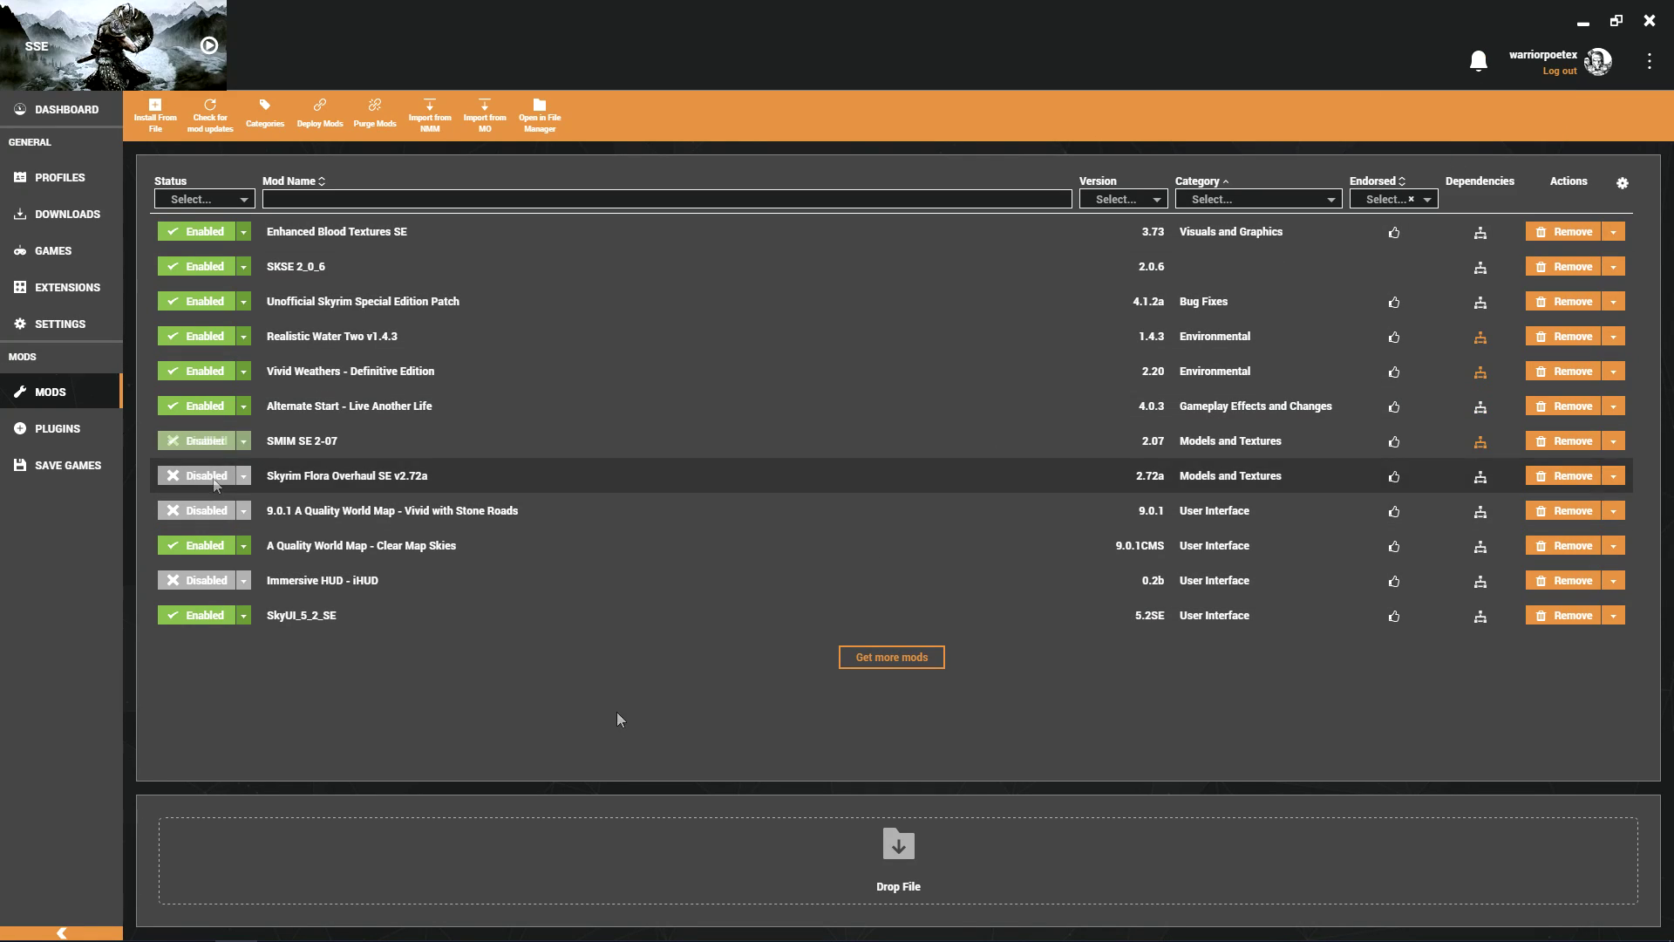
{"action": "left_click", "coordinate": [200, 441]}
{"action": "left_click", "coordinate": [213, 476]}
{"action": "left_click", "coordinate": [205, 509]}
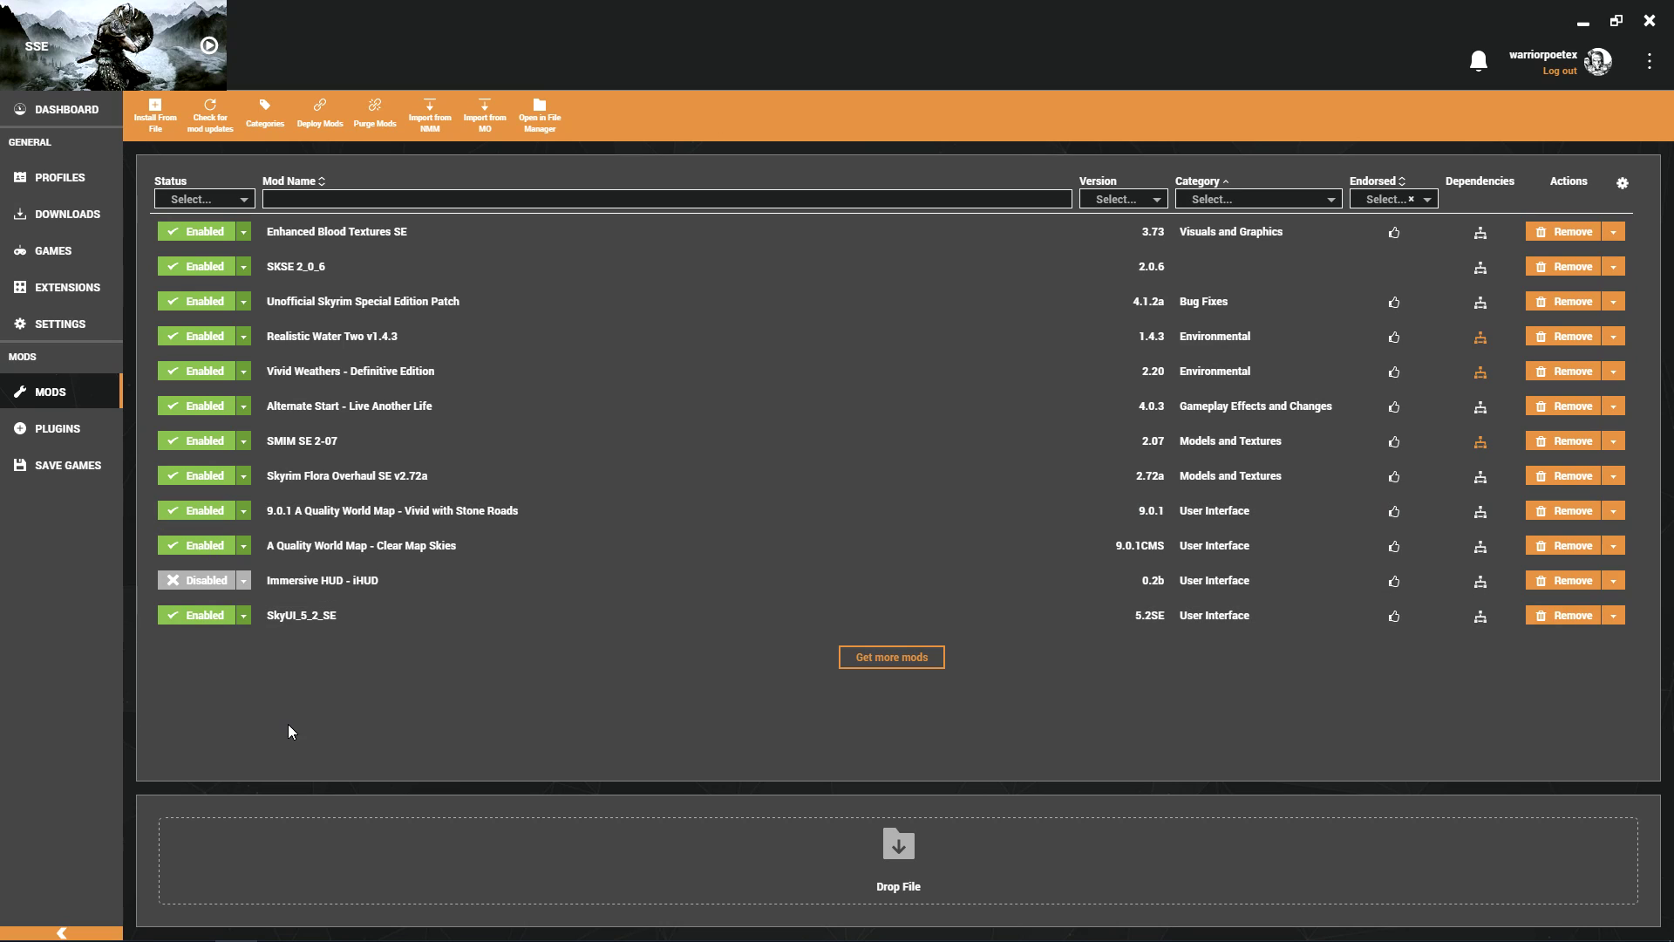
{"action": "left_click", "coordinate": [229, 585]}
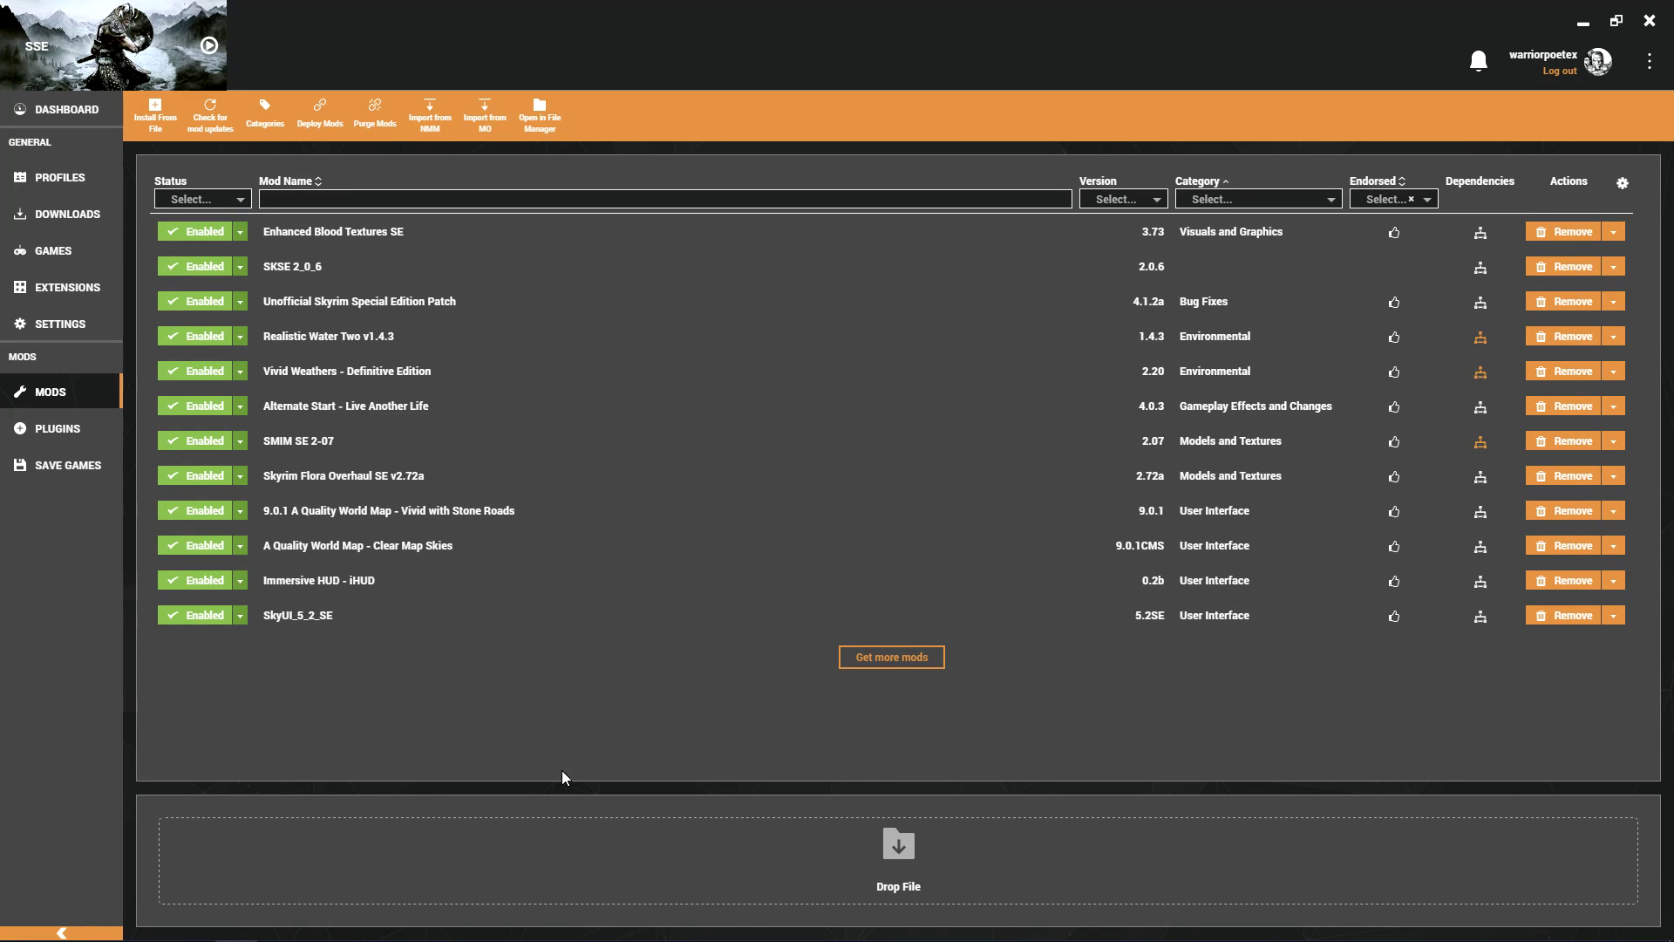
{"action": "left_click", "coordinate": [91, 420]}
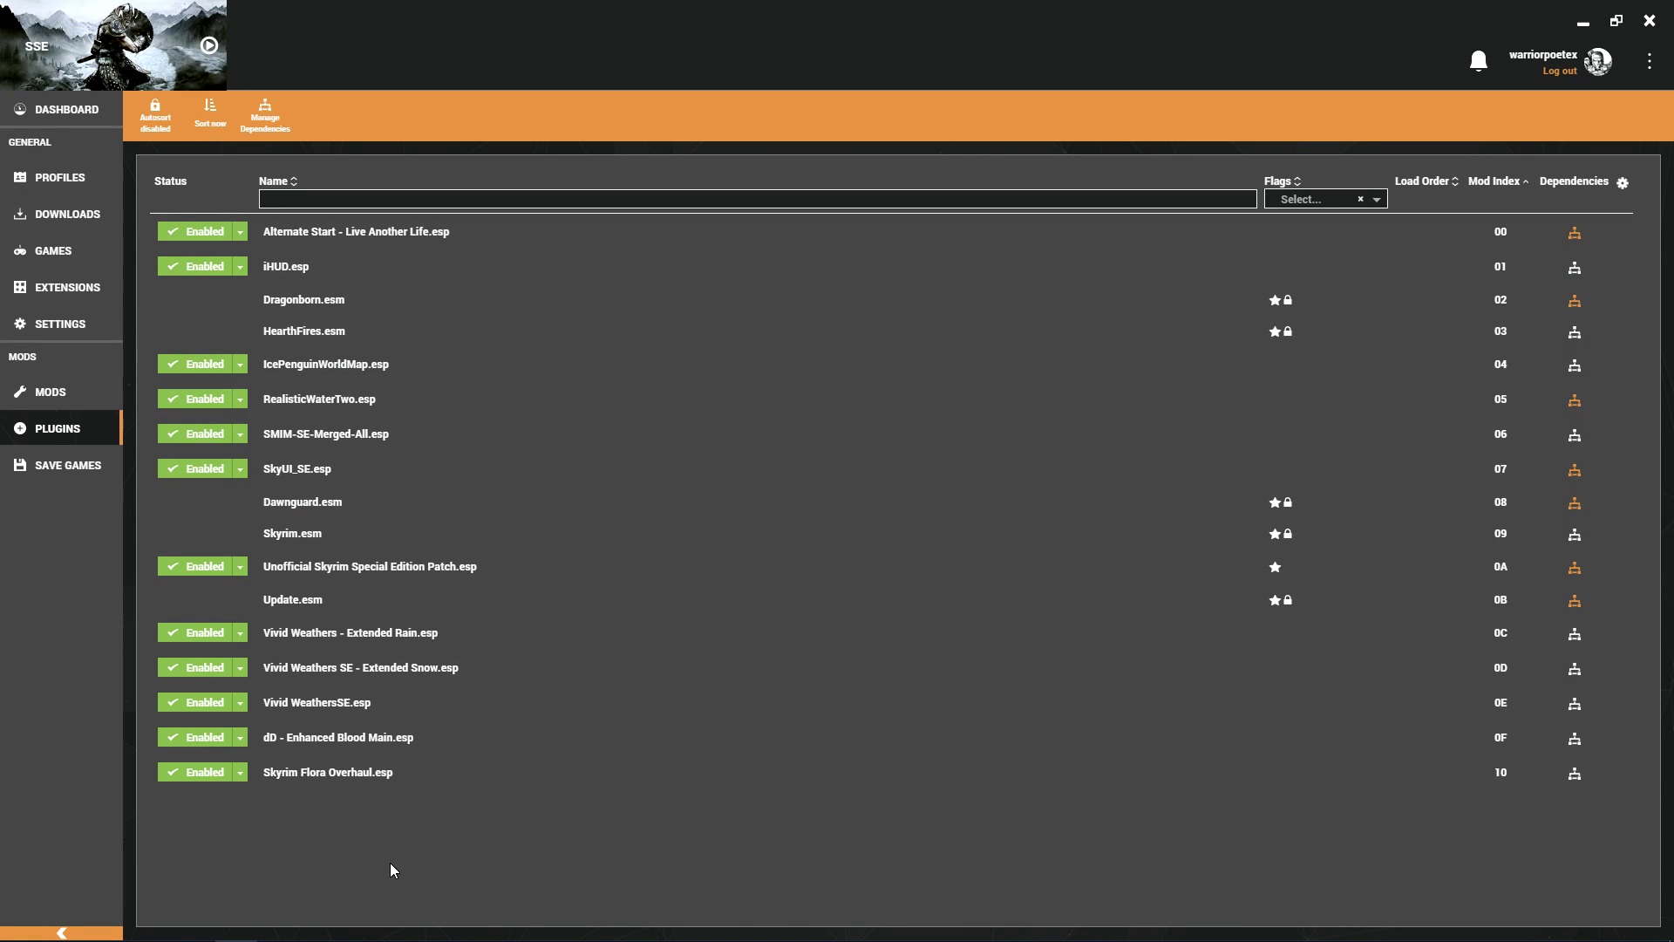
Sort the seventeen plugins by load order, then back by mod index.
{"action": "left_click", "coordinate": [1456, 181]}
{"action": "left_click", "coordinate": [1471, 182]}
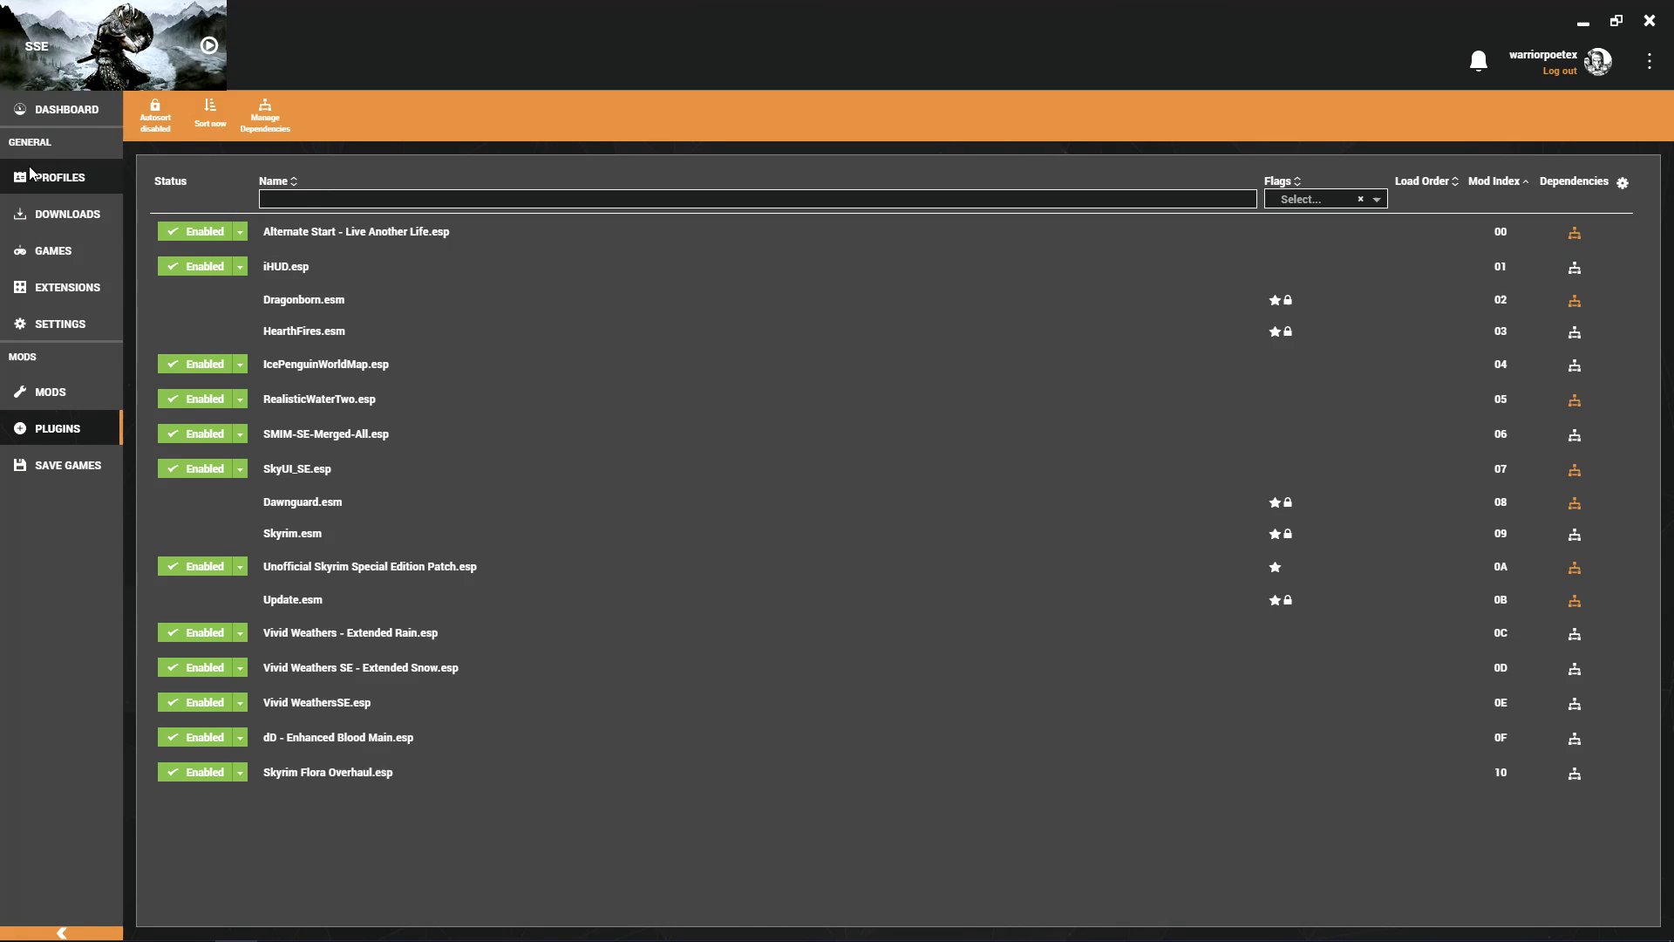
Go to the dashboard and bring up the LOOT tool's options.
{"action": "left_click", "coordinate": [65, 109]}
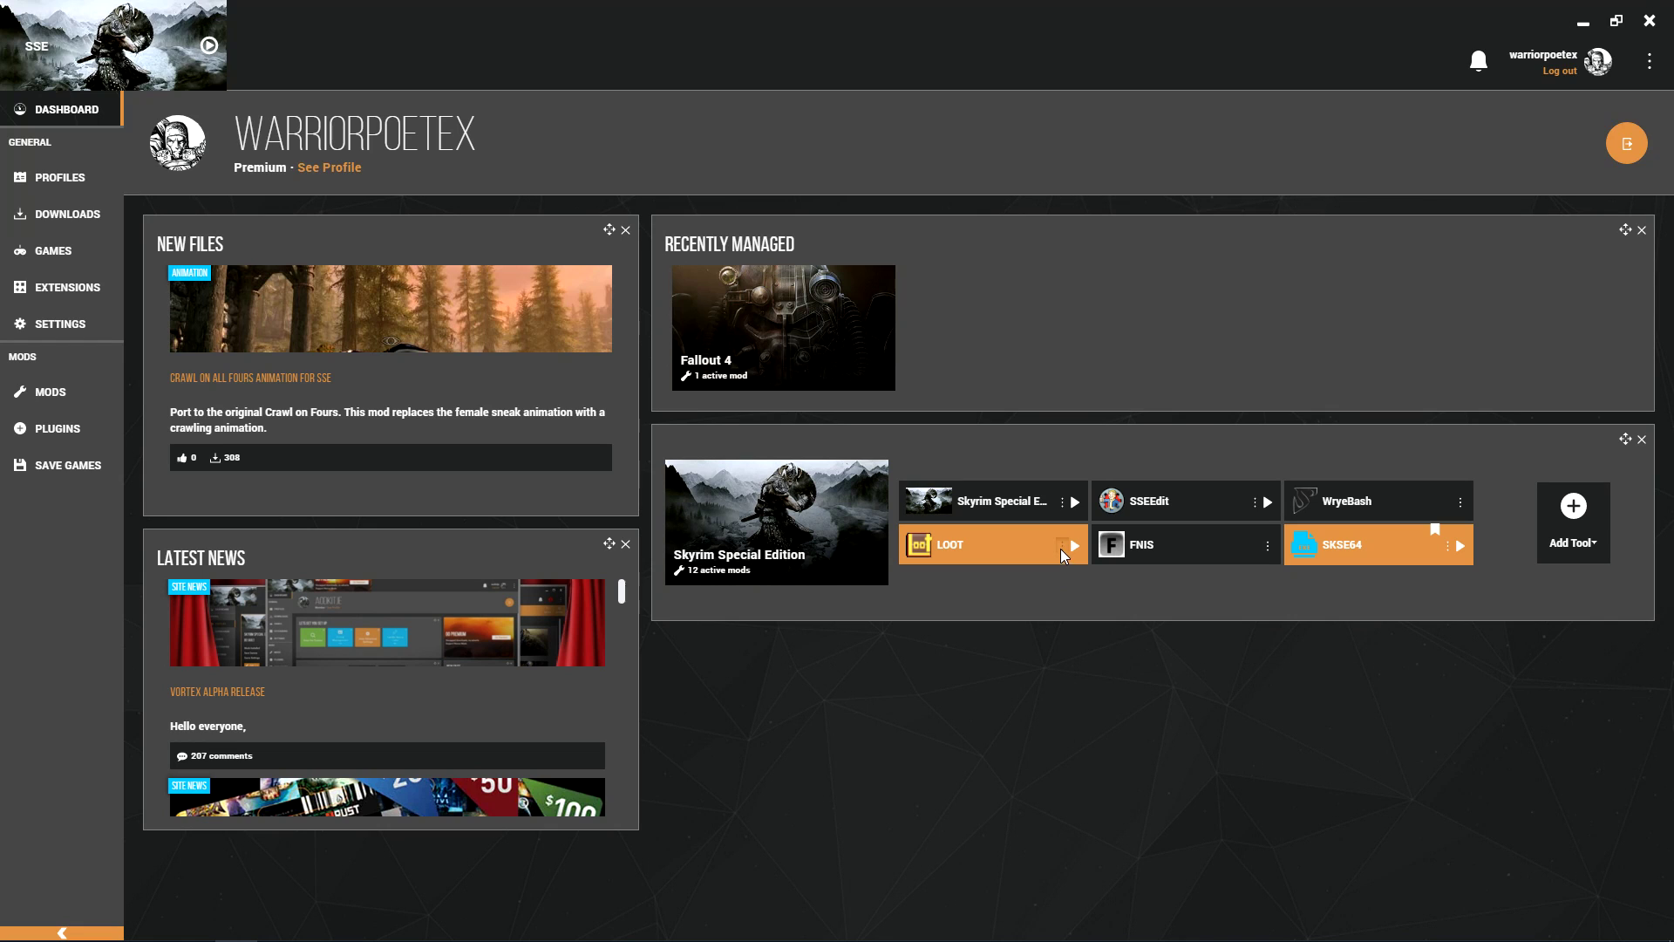
{"action": "left_click", "coordinate": [1060, 547]}
Set the LOOT tool's icon from the LOOT executable and save the tool settings.
{"action": "left_click", "coordinate": [1065, 593]}
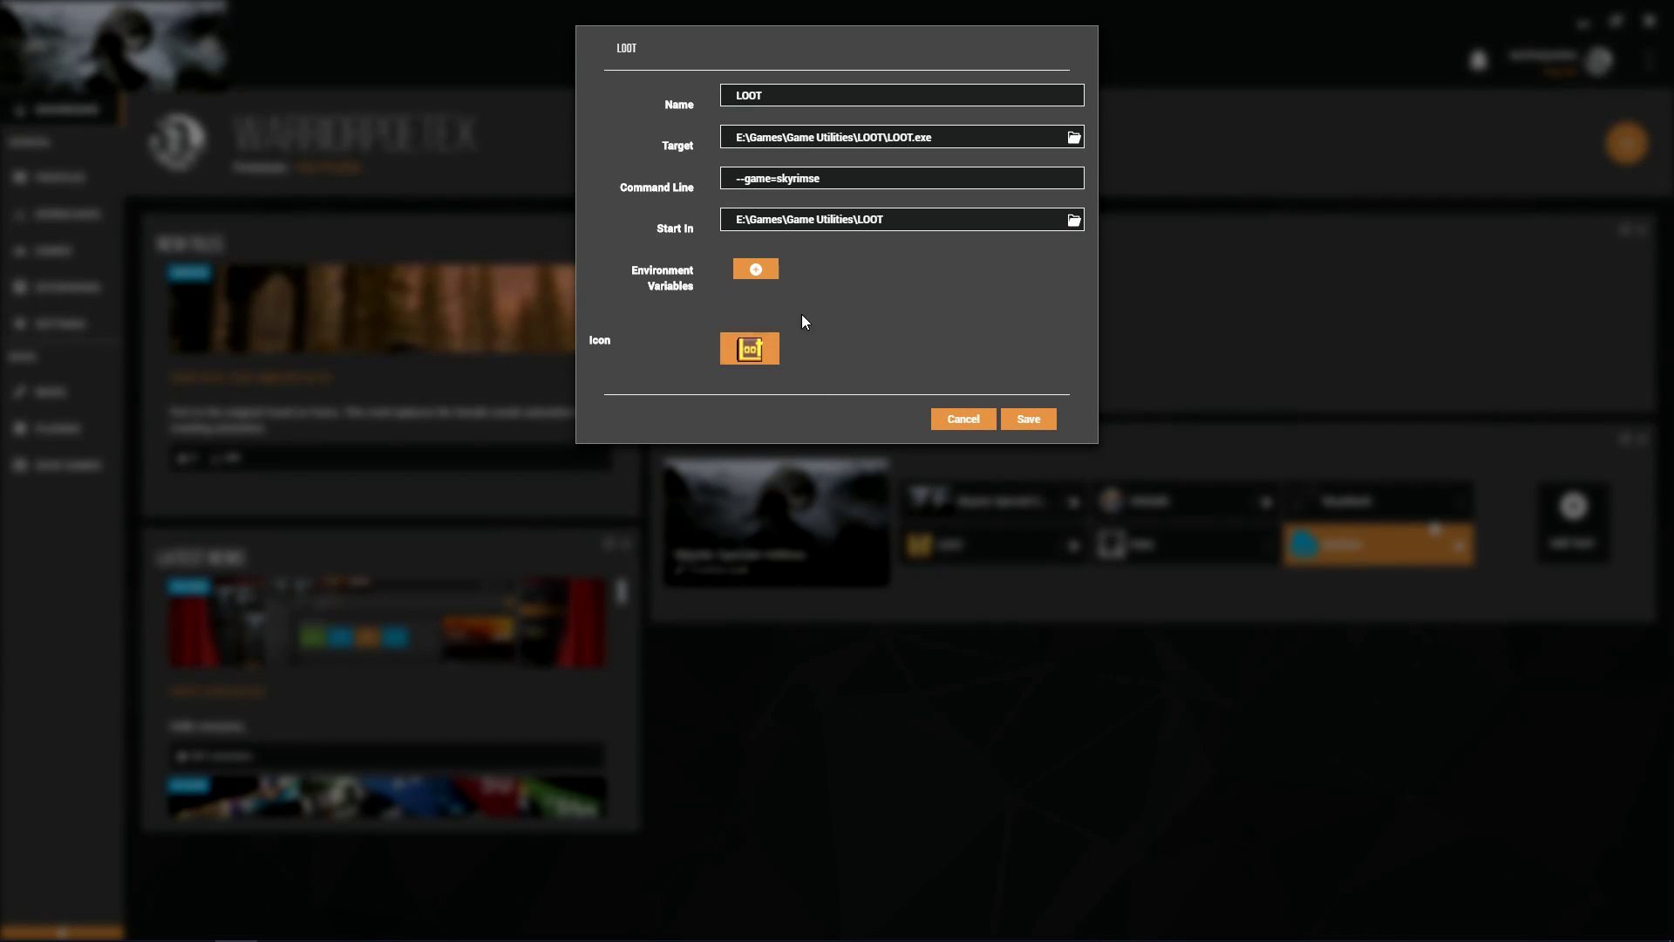
{"action": "left_click", "coordinate": [754, 347]}
{"action": "left_click", "coordinate": [689, 416]}
{"action": "left_click", "coordinate": [681, 445]}
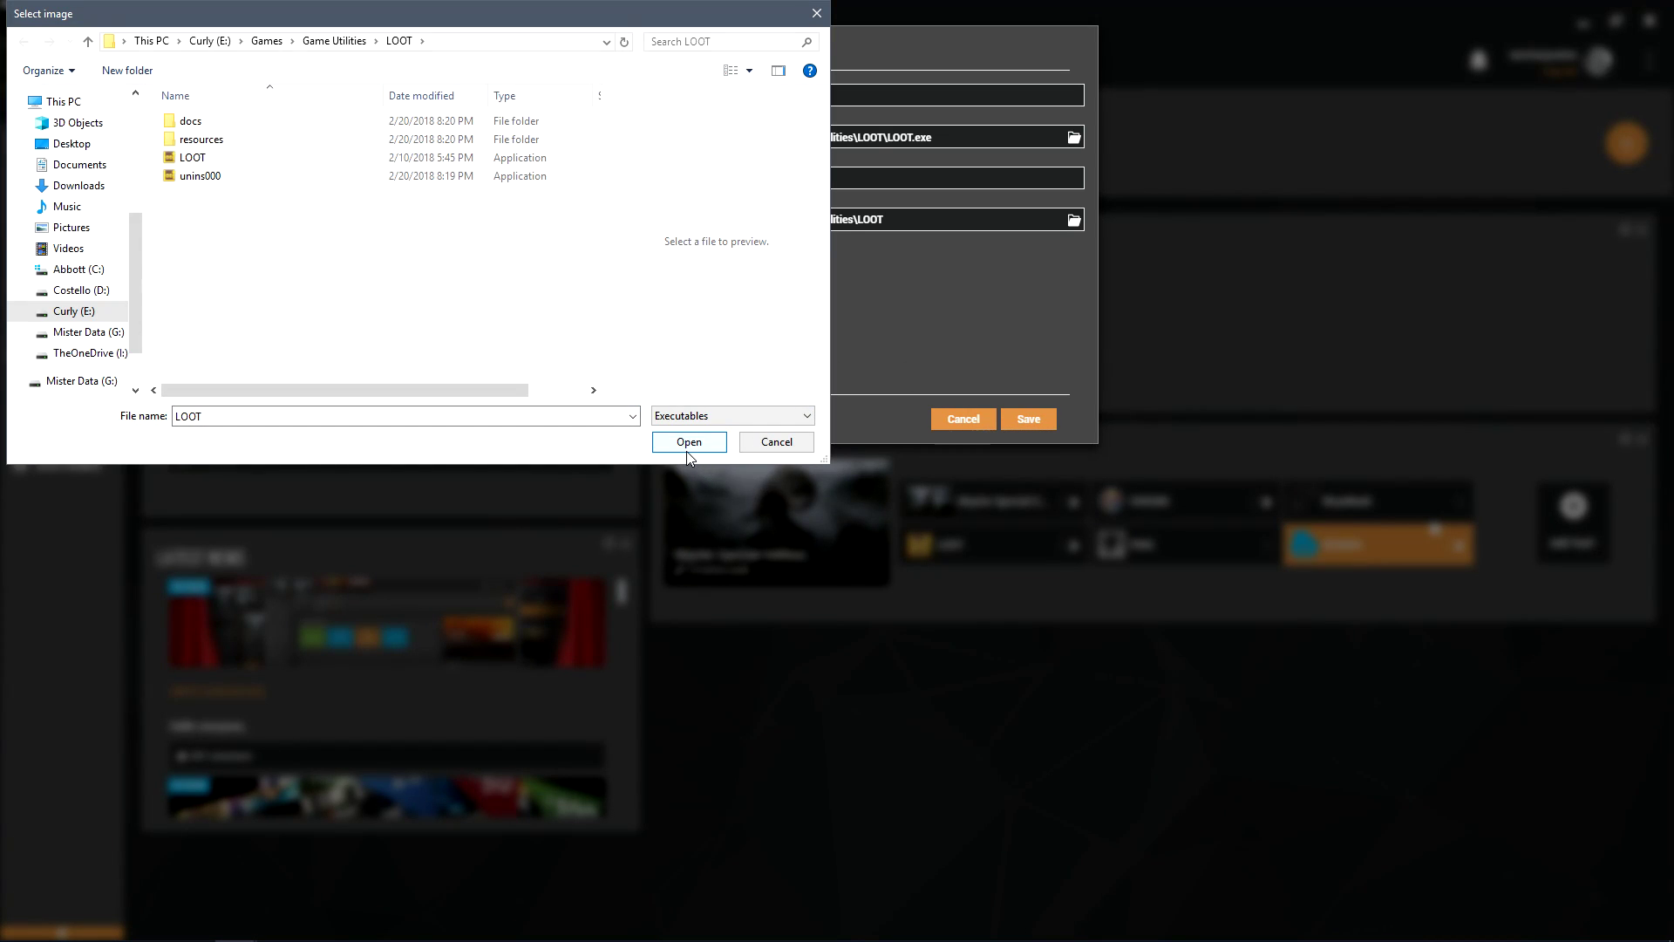
{"action": "left_click", "coordinate": [689, 442]}
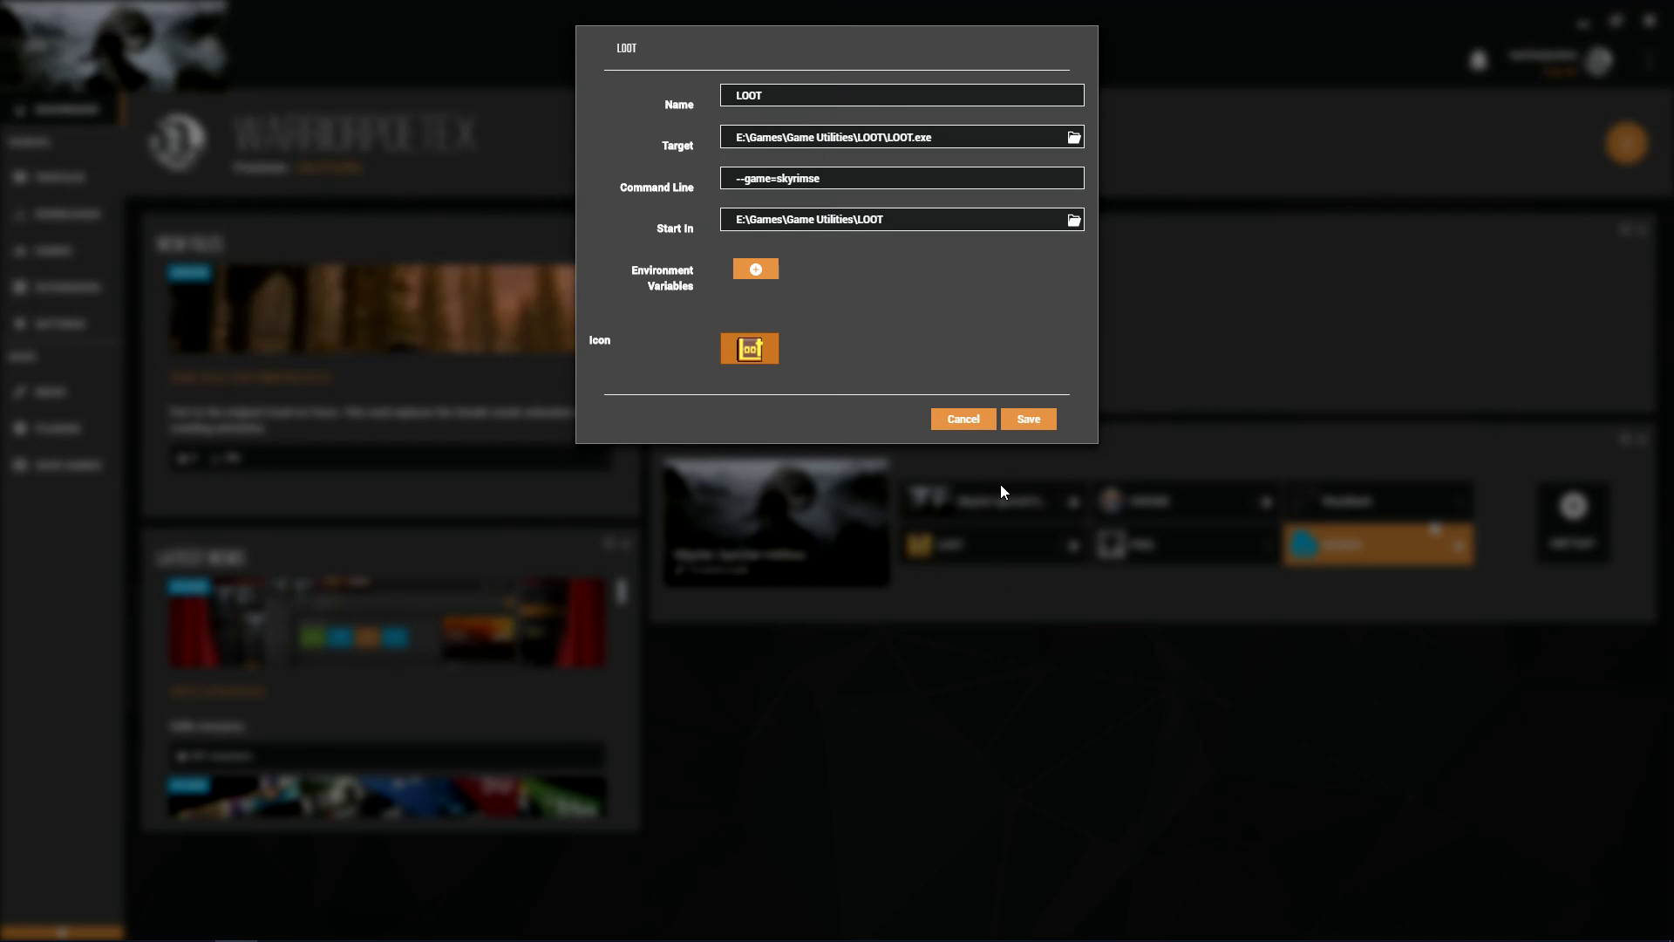
{"action": "left_click", "coordinate": [1030, 419]}
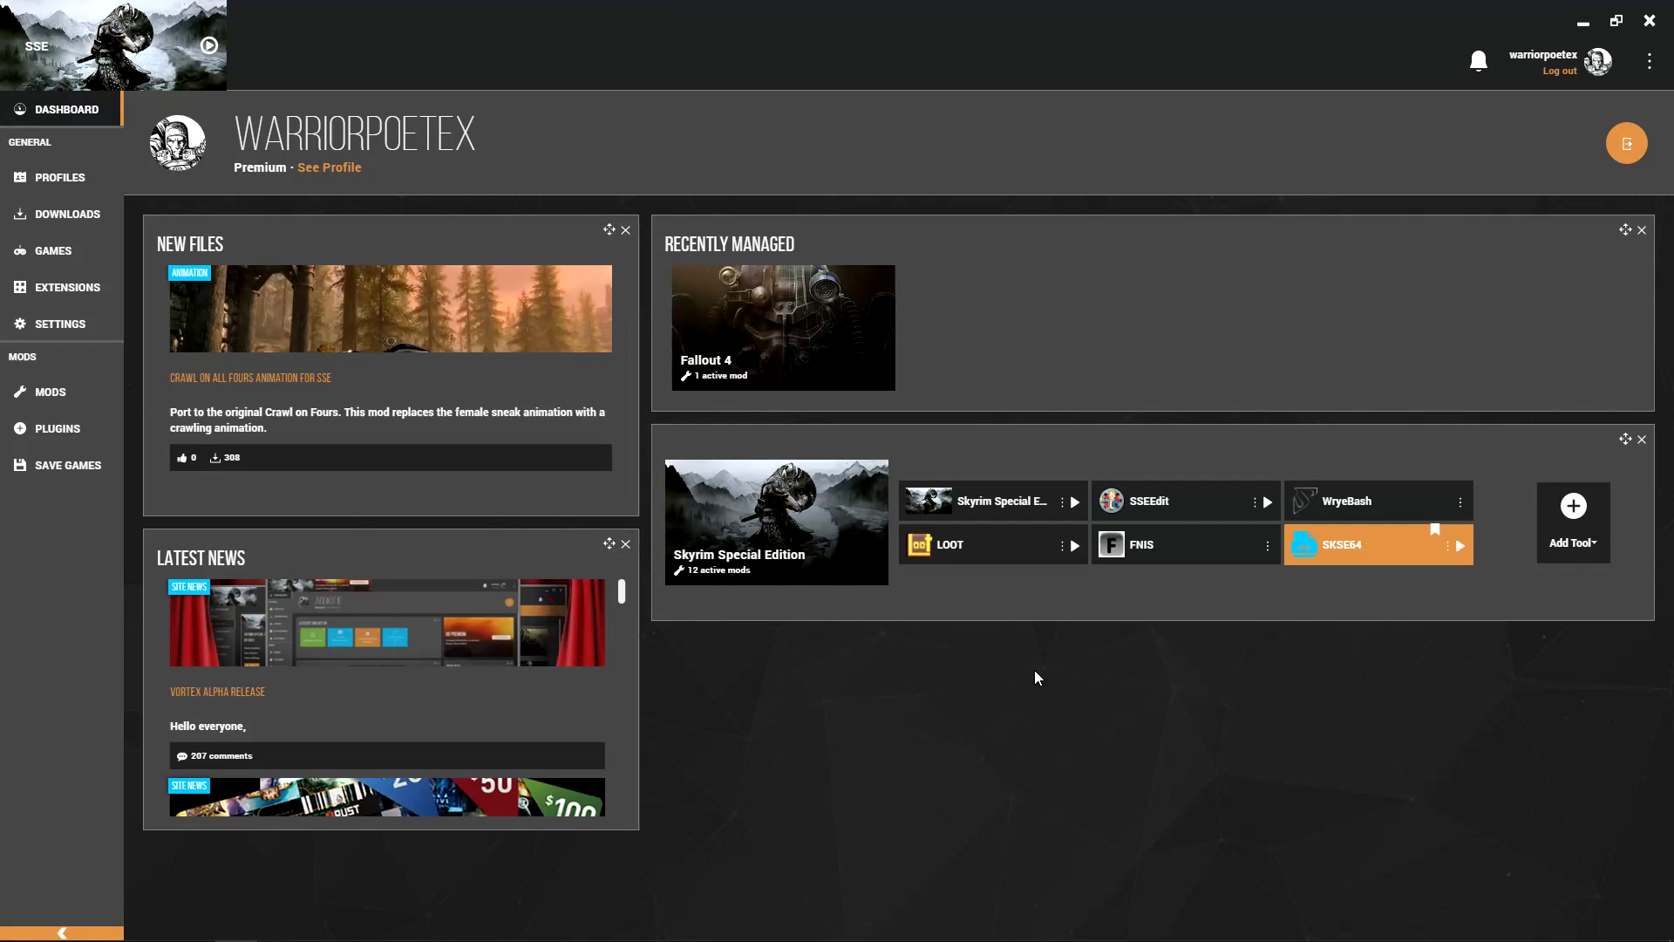
Launch LOOT and sort the Skyrim SE load order, reviewing the 17 active plugins.
{"action": "left_click", "coordinate": [1074, 544]}
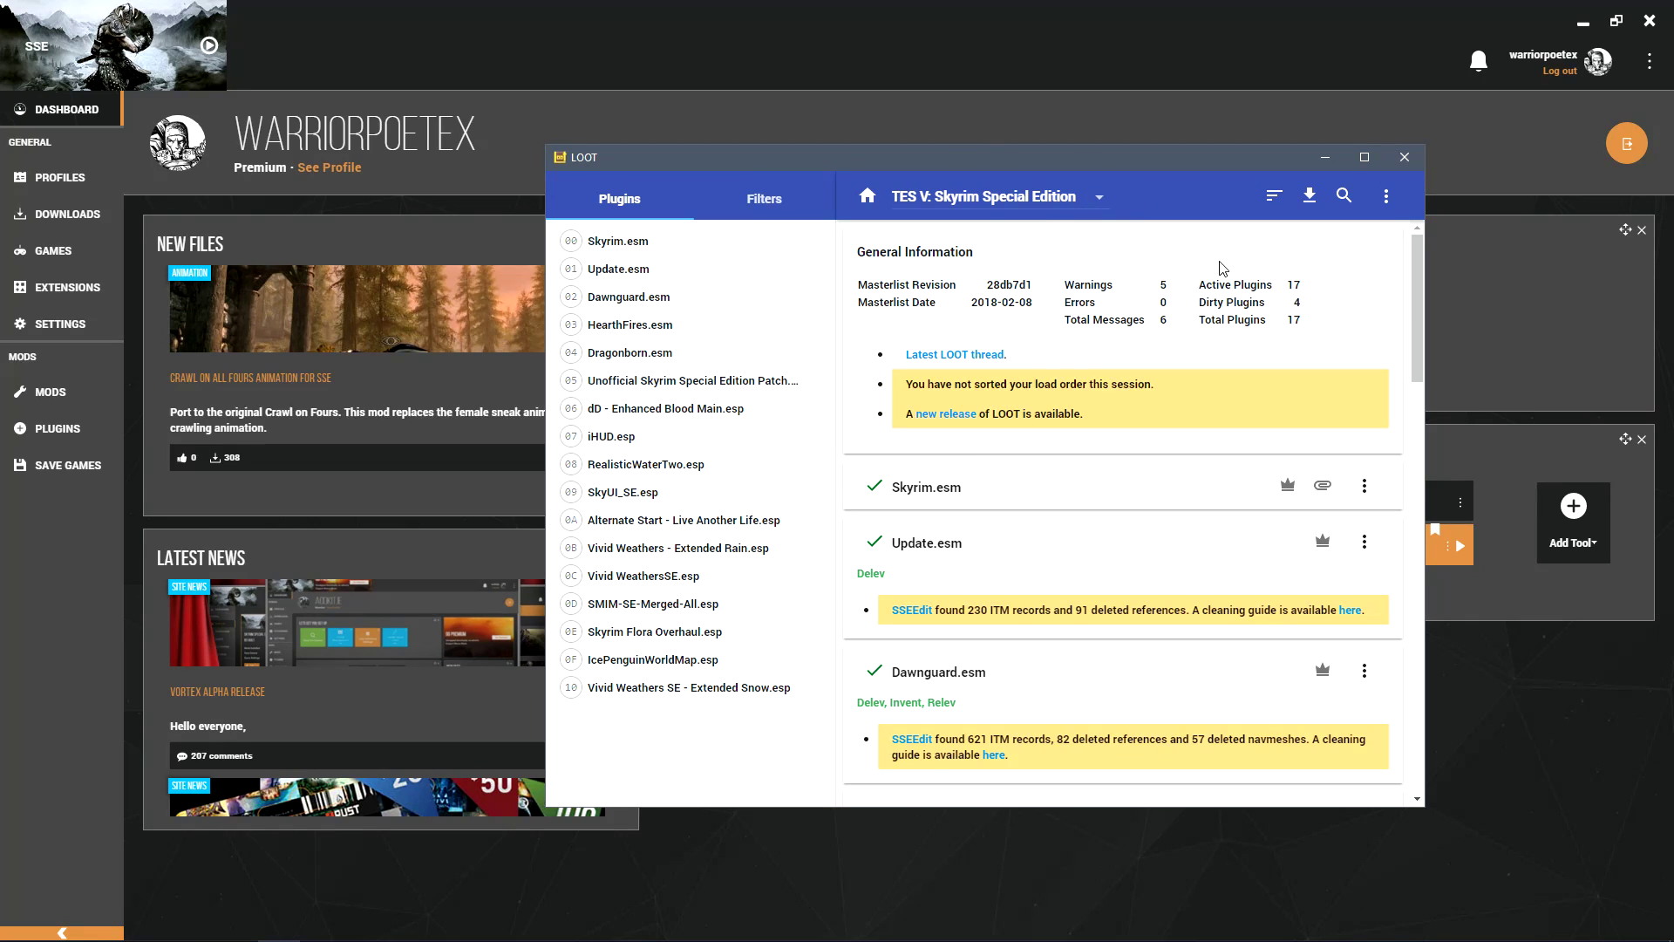
{"action": "left_click", "coordinate": [1273, 196]}
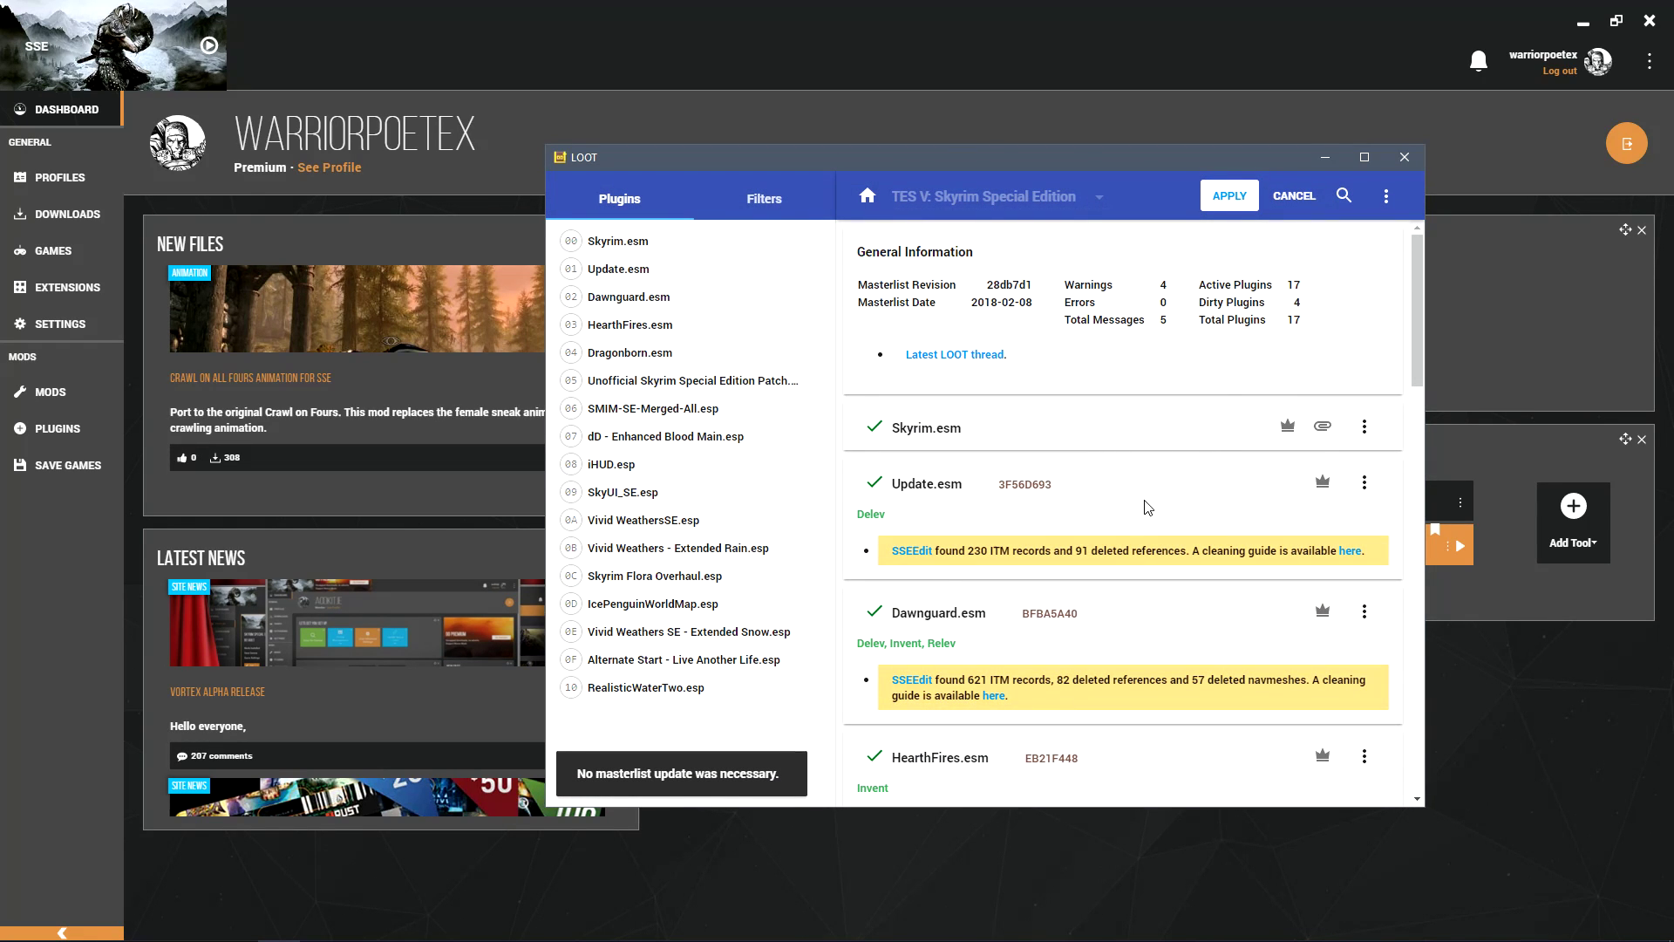
{"action": "scroll", "coordinate": [1131, 580], "scroll_direction": "down", "scroll_amount": 5}
{"action": "scroll", "coordinate": [1131, 580], "scroll_direction": "down", "scroll_amount": 10}
{"action": "scroll", "coordinate": [1125, 663], "scroll_direction": "up", "scroll_amount": 10}
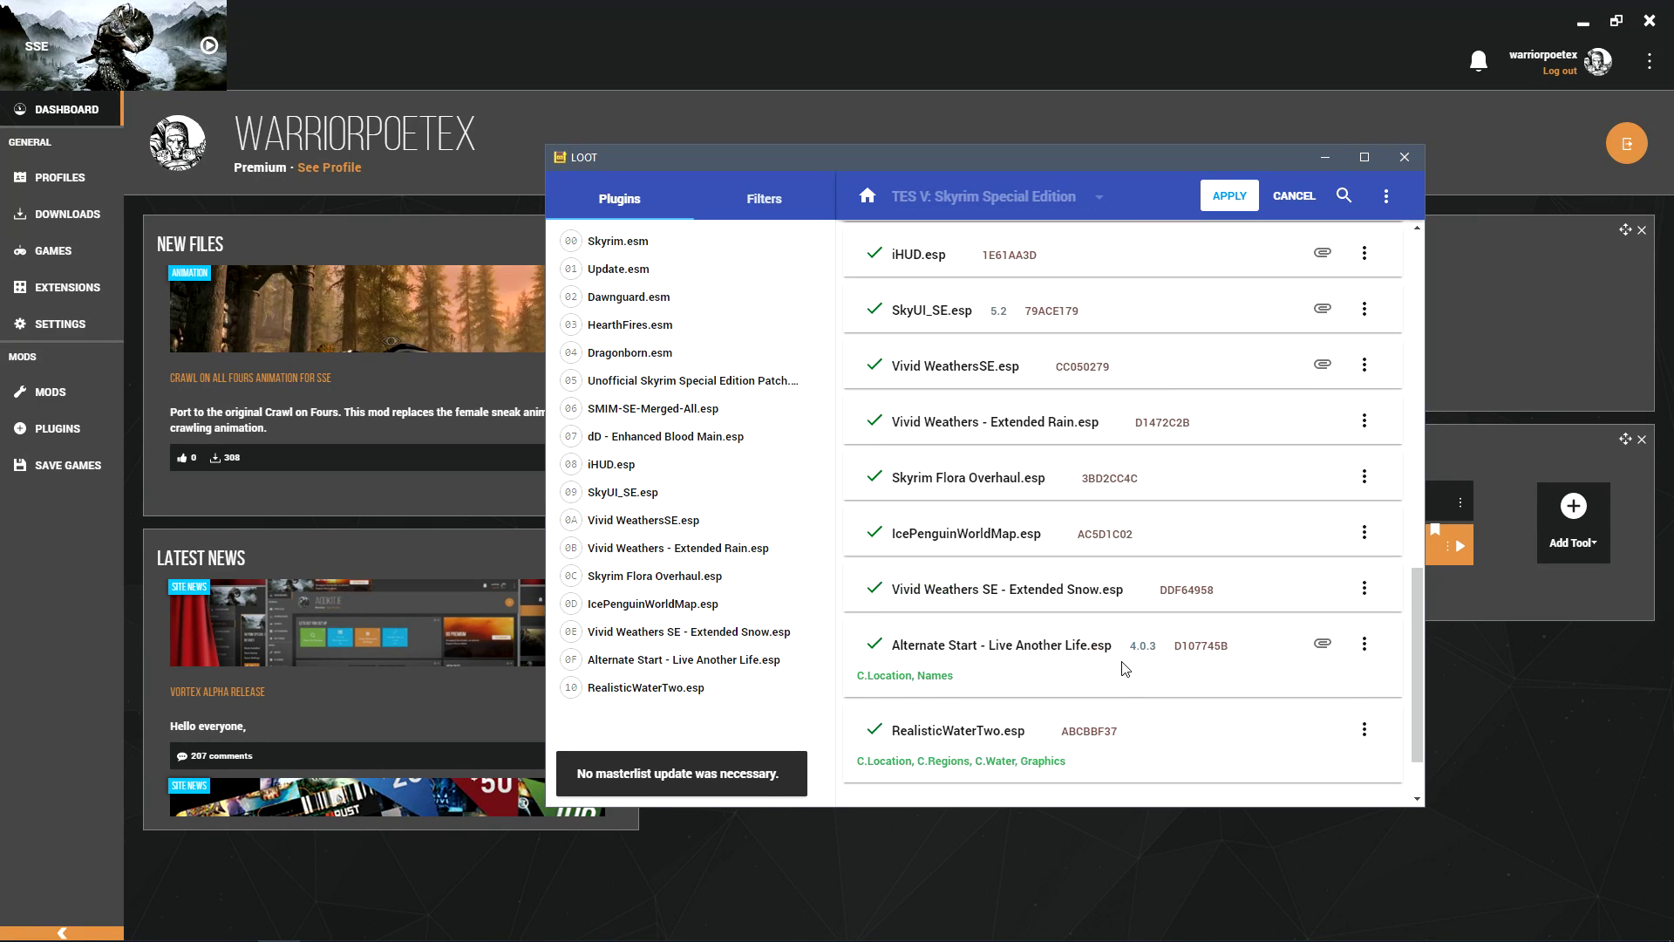
{"action": "scroll", "coordinate": [1090, 660], "scroll_direction": "down", "scroll_amount": 8}
{"action": "scroll", "coordinate": [1038, 593], "scroll_direction": "up", "scroll_amount": 10}
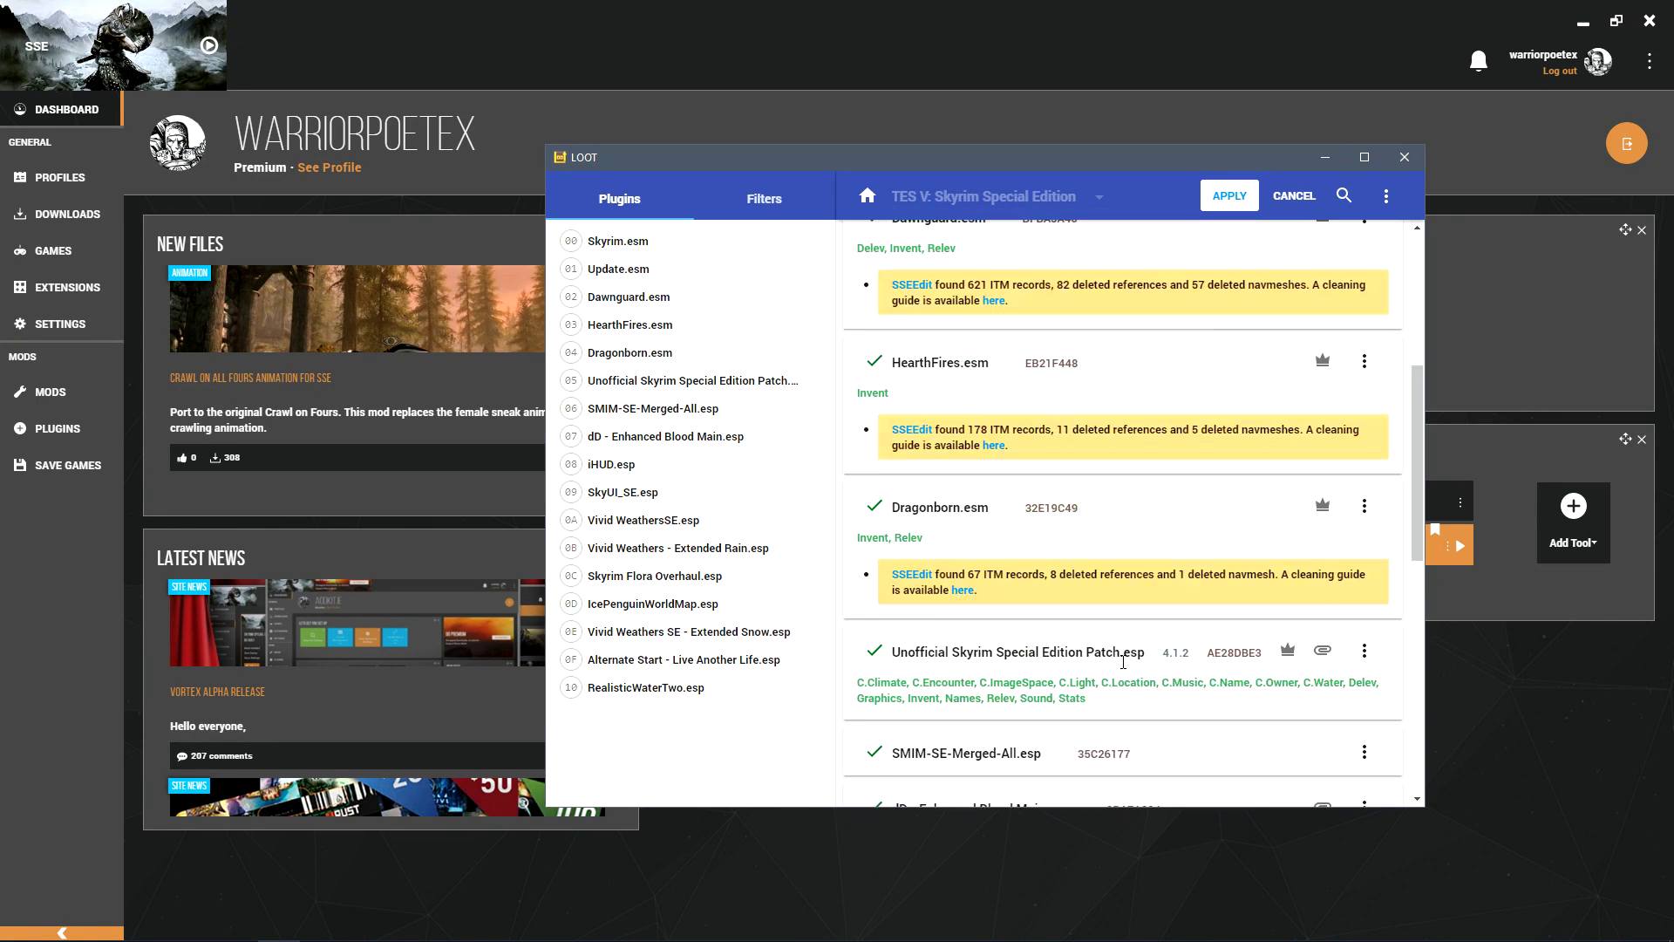
{"action": "scroll", "coordinate": [1069, 470], "scroll_direction": "up", "scroll_amount": 3}
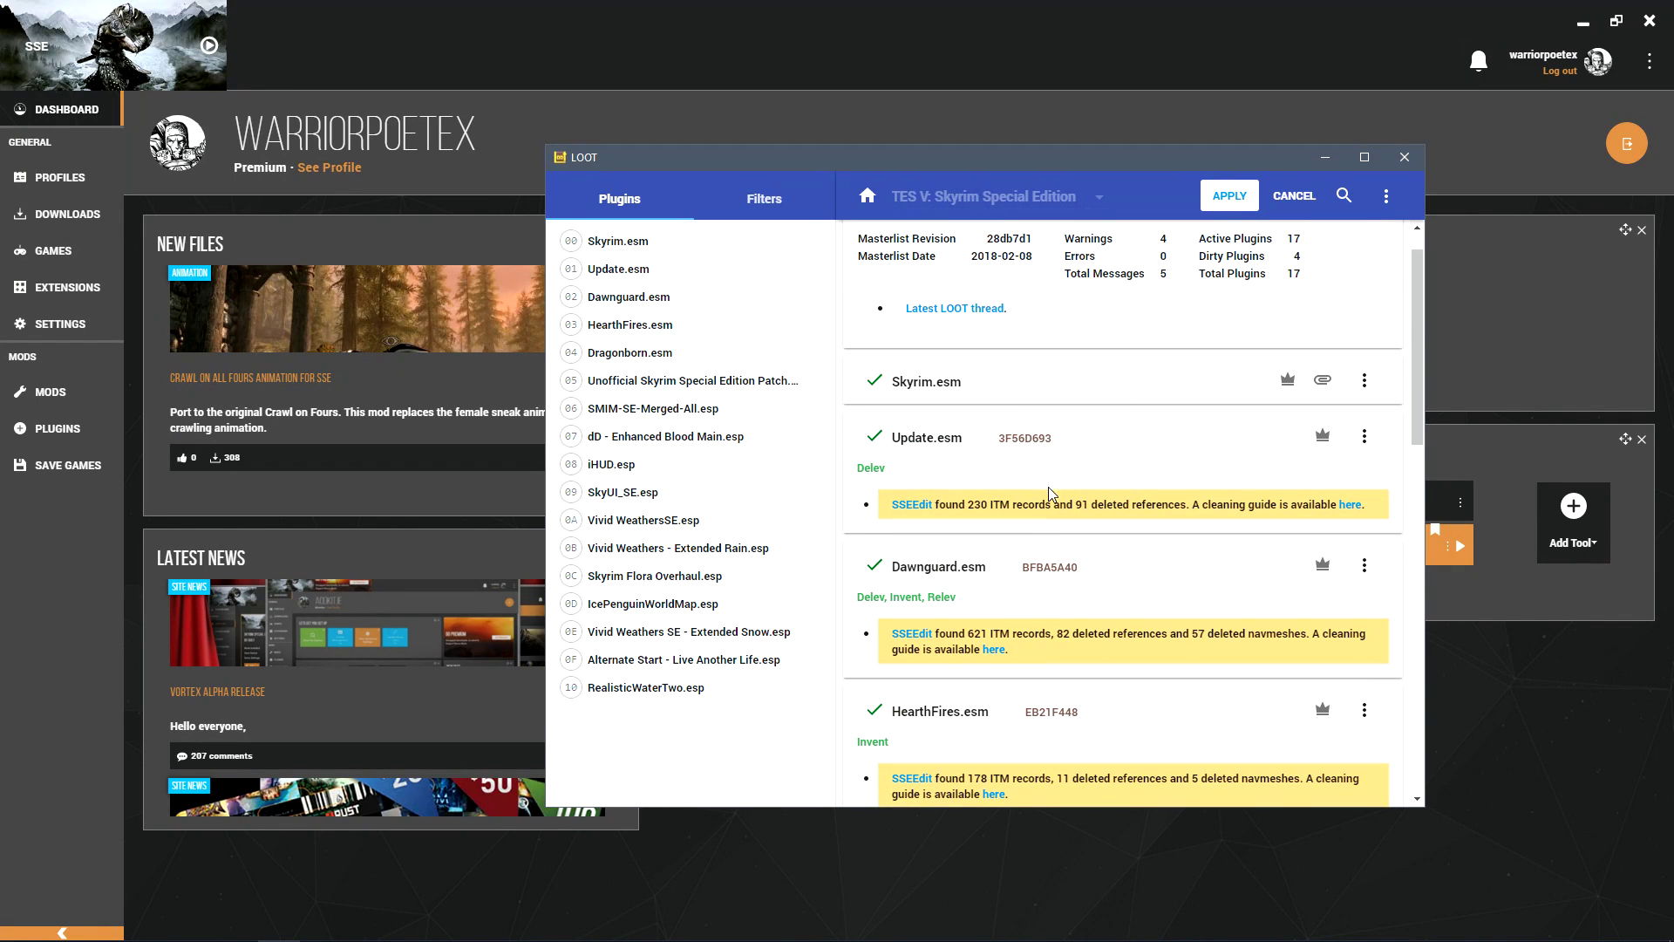
{"action": "scroll", "coordinate": [1146, 533], "scroll_direction": "down", "scroll_amount": 1}
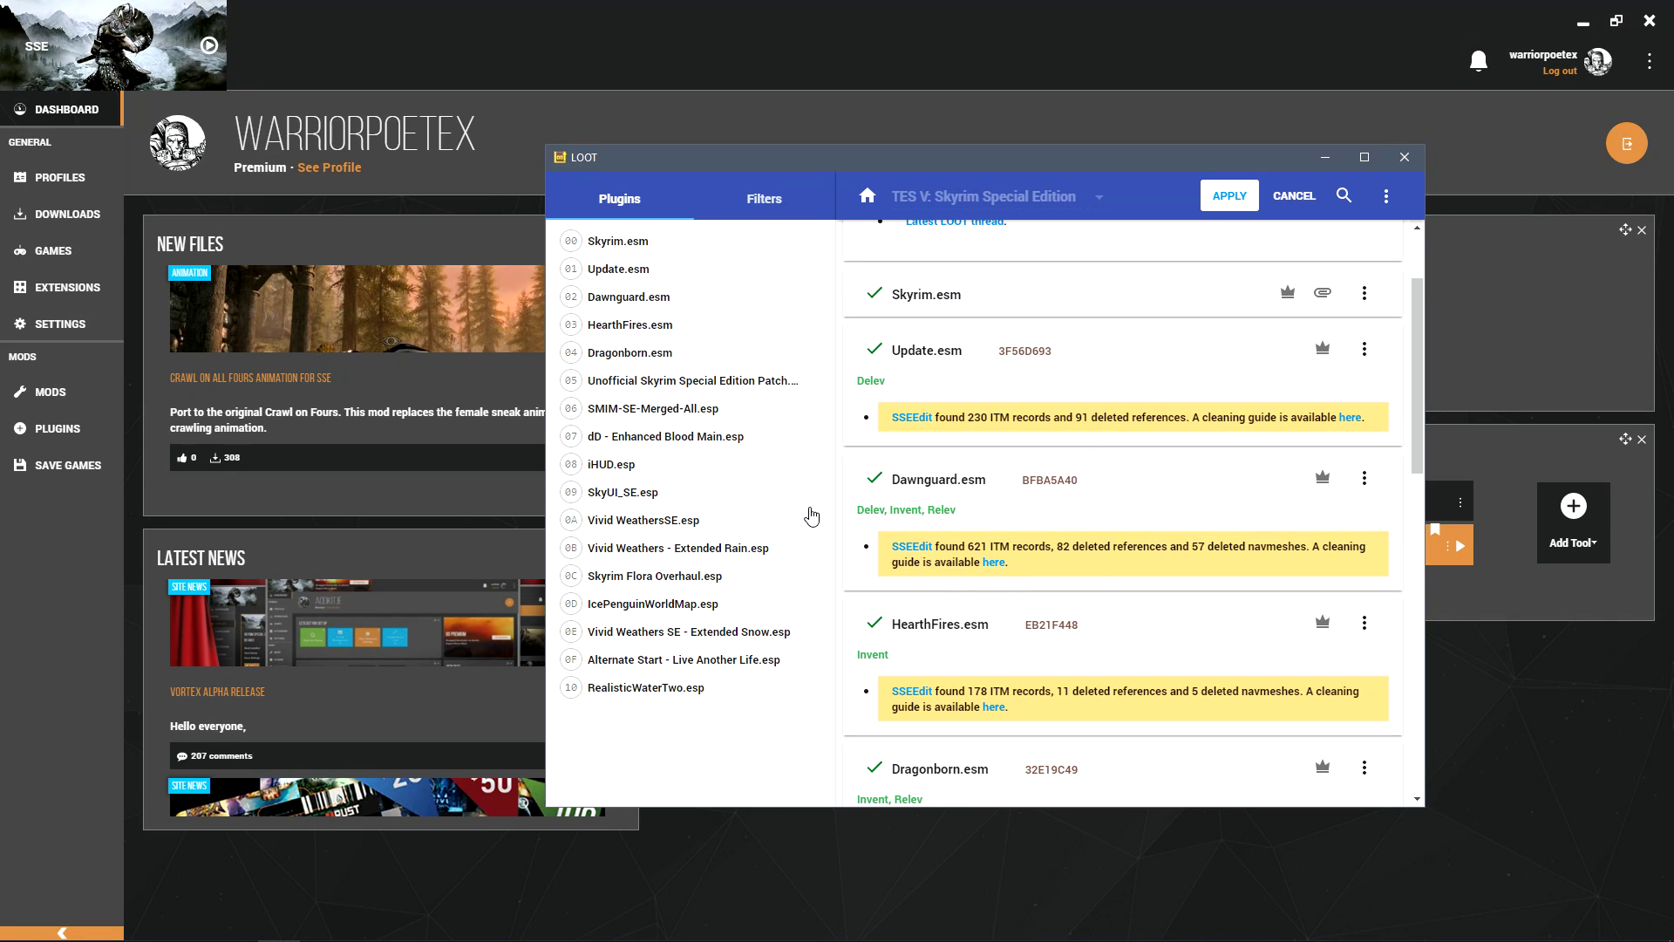
{"action": "scroll", "coordinate": [853, 618], "scroll_direction": "up", "scroll_amount": 2}
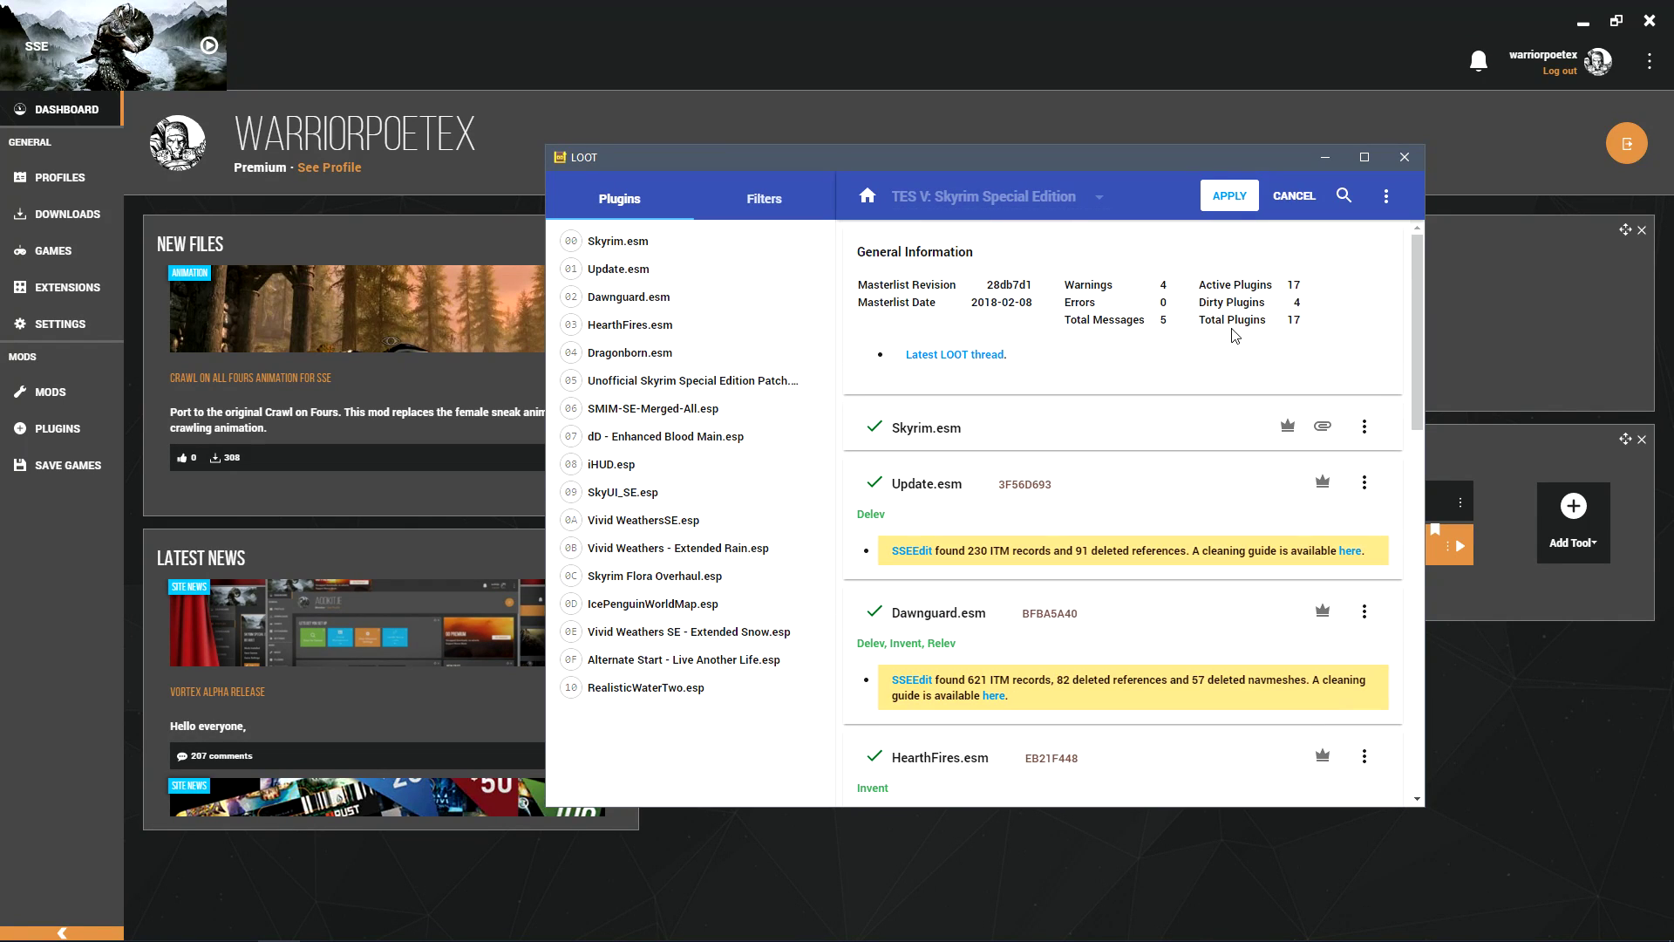
Apply the sorted load order and close LOOT to return to Vortex.
{"action": "left_click", "coordinate": [1221, 206]}
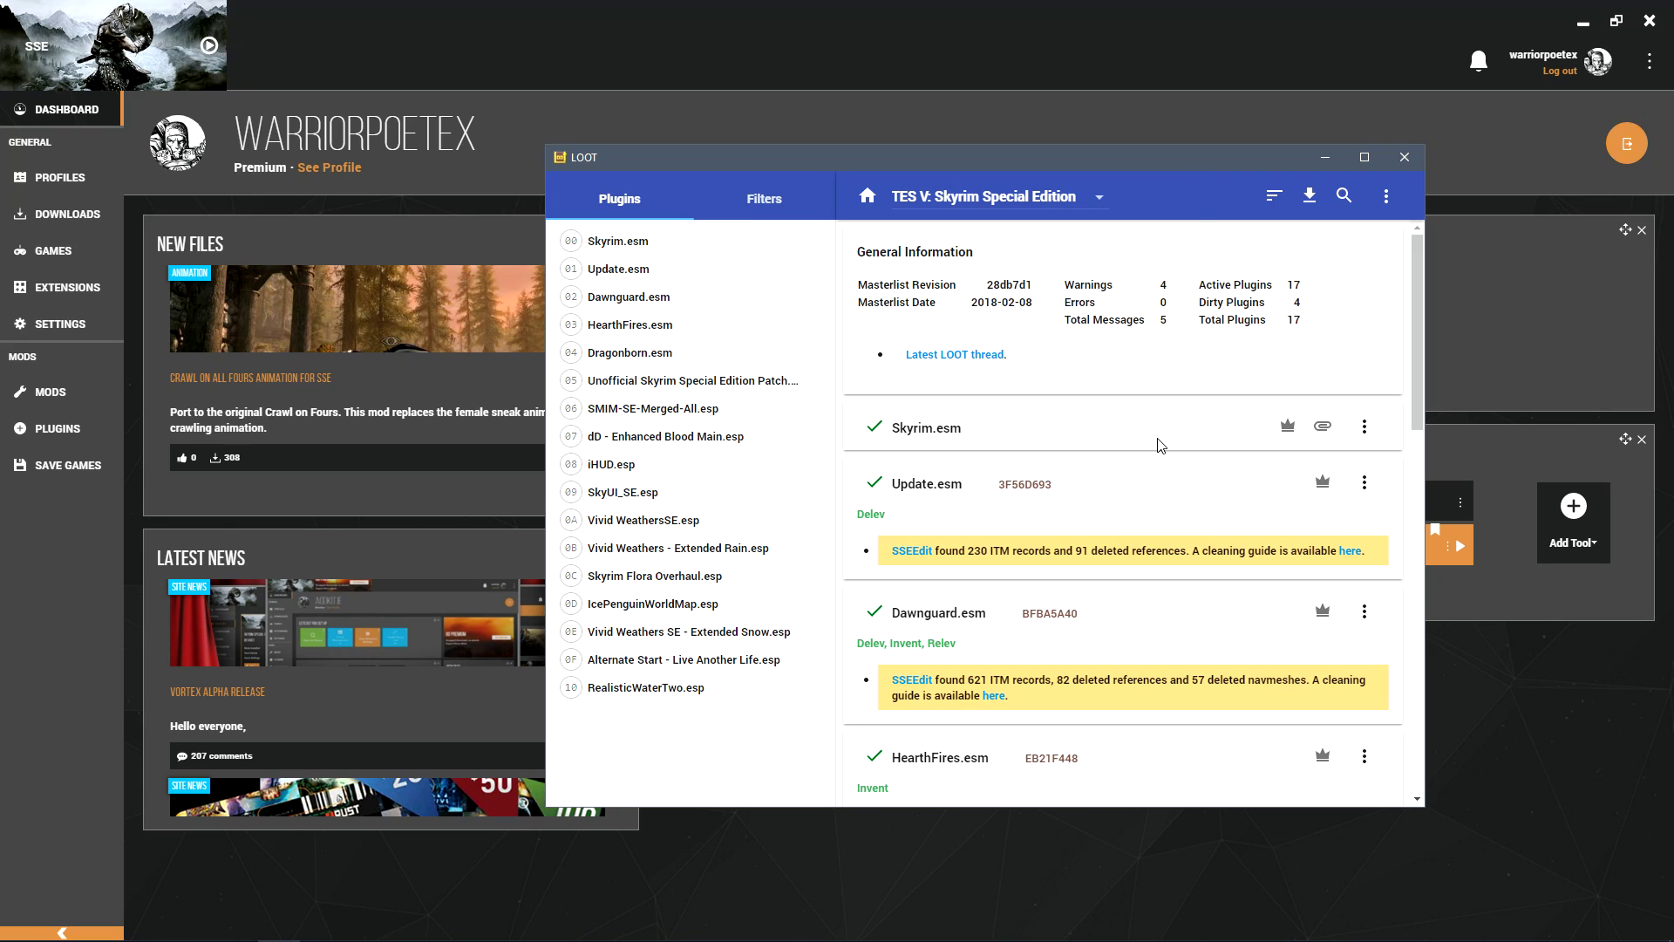
{"action": "scroll", "coordinate": [1160, 444], "scroll_direction": "down", "scroll_amount": 6}
{"action": "left_click", "coordinate": [1407, 156]}
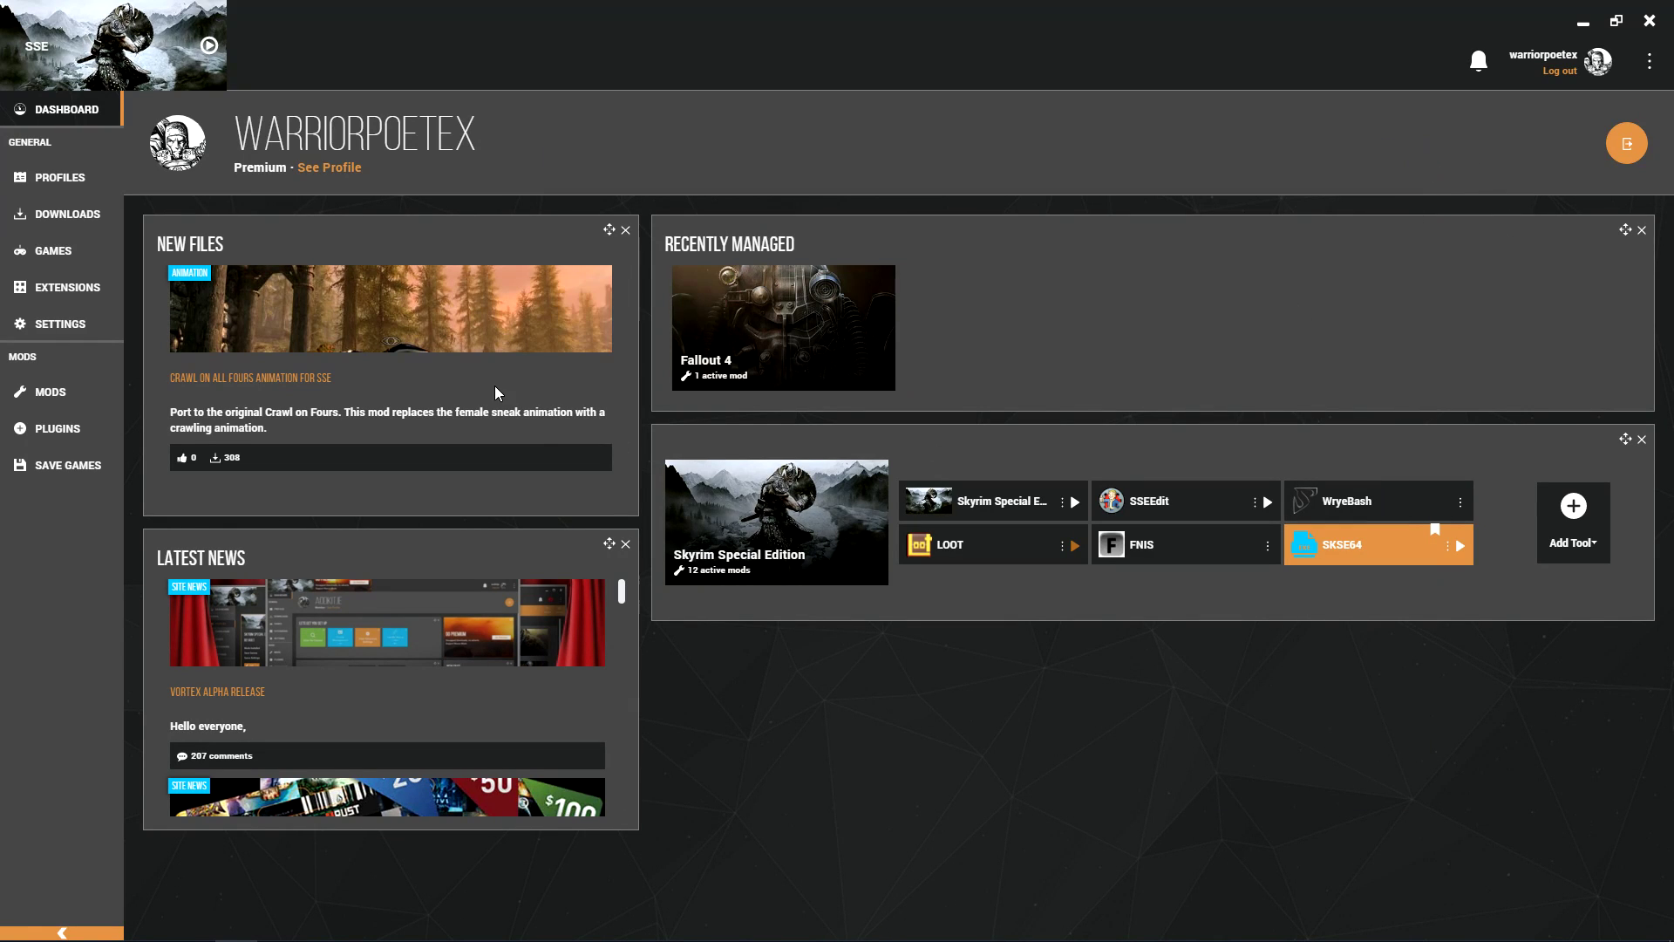
View the LOOT-sorted load order on the Plugins page, then return to the Mods list.
{"action": "left_click", "coordinate": [73, 429]}
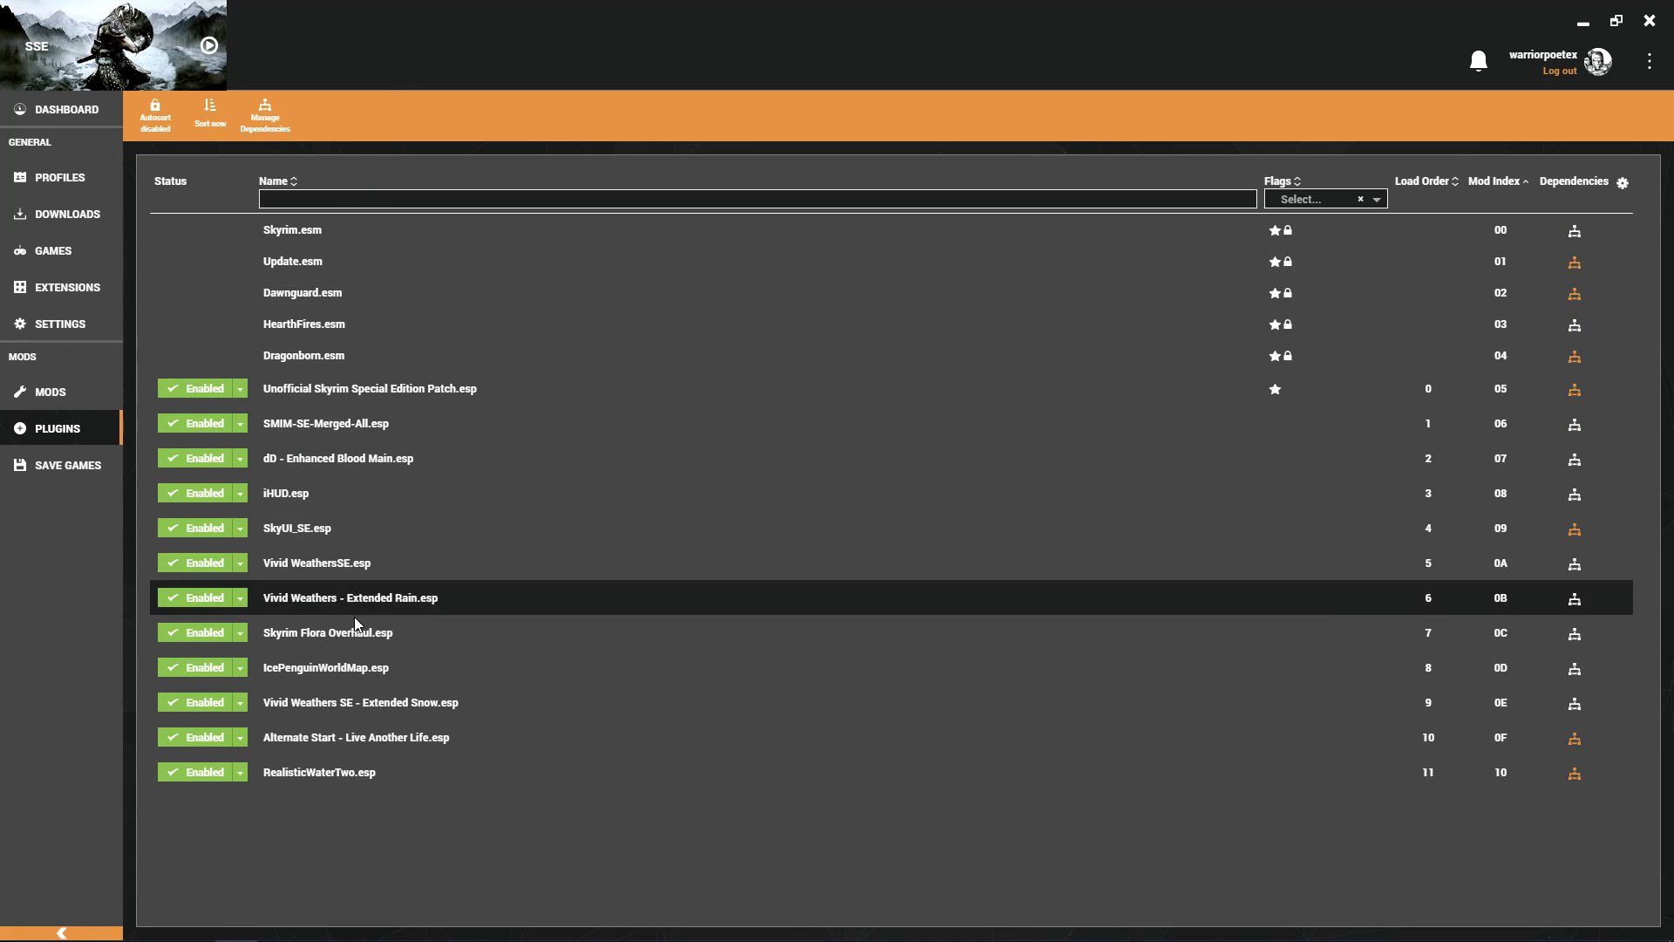
{"action": "left_click", "coordinate": [52, 393]}
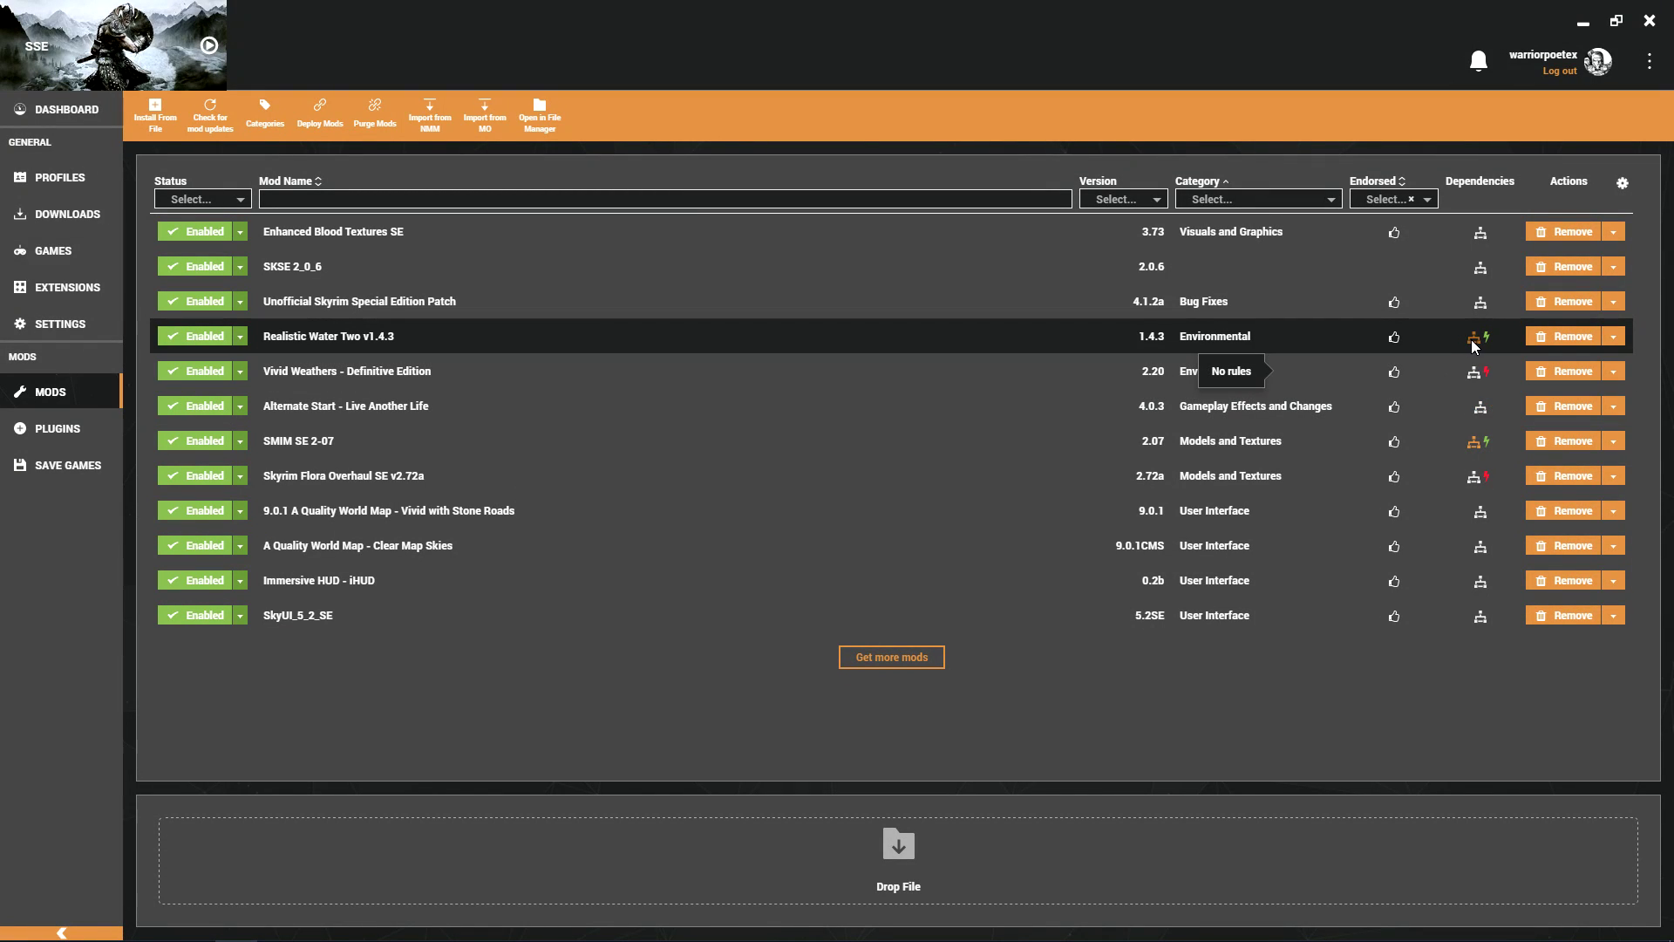
Check the mods' unsolved file conflict indicators, then return to the Plugins page.
{"action": "mouse_move", "coordinate": [1475, 446]}
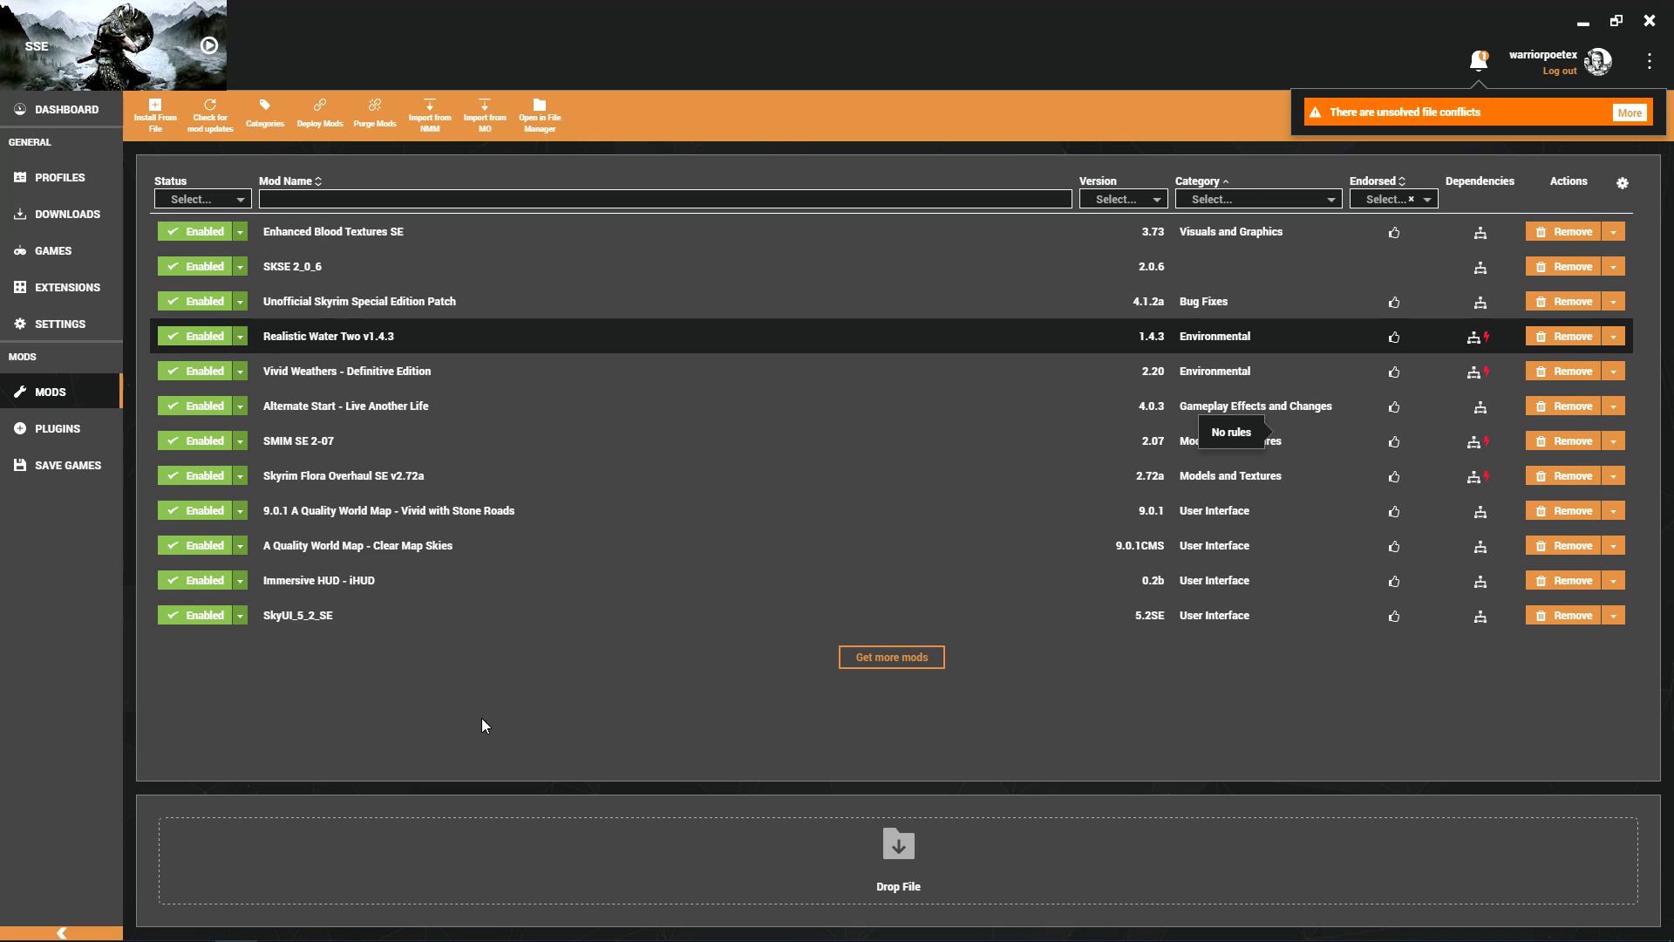
{"action": "left_click", "coordinate": [65, 431]}
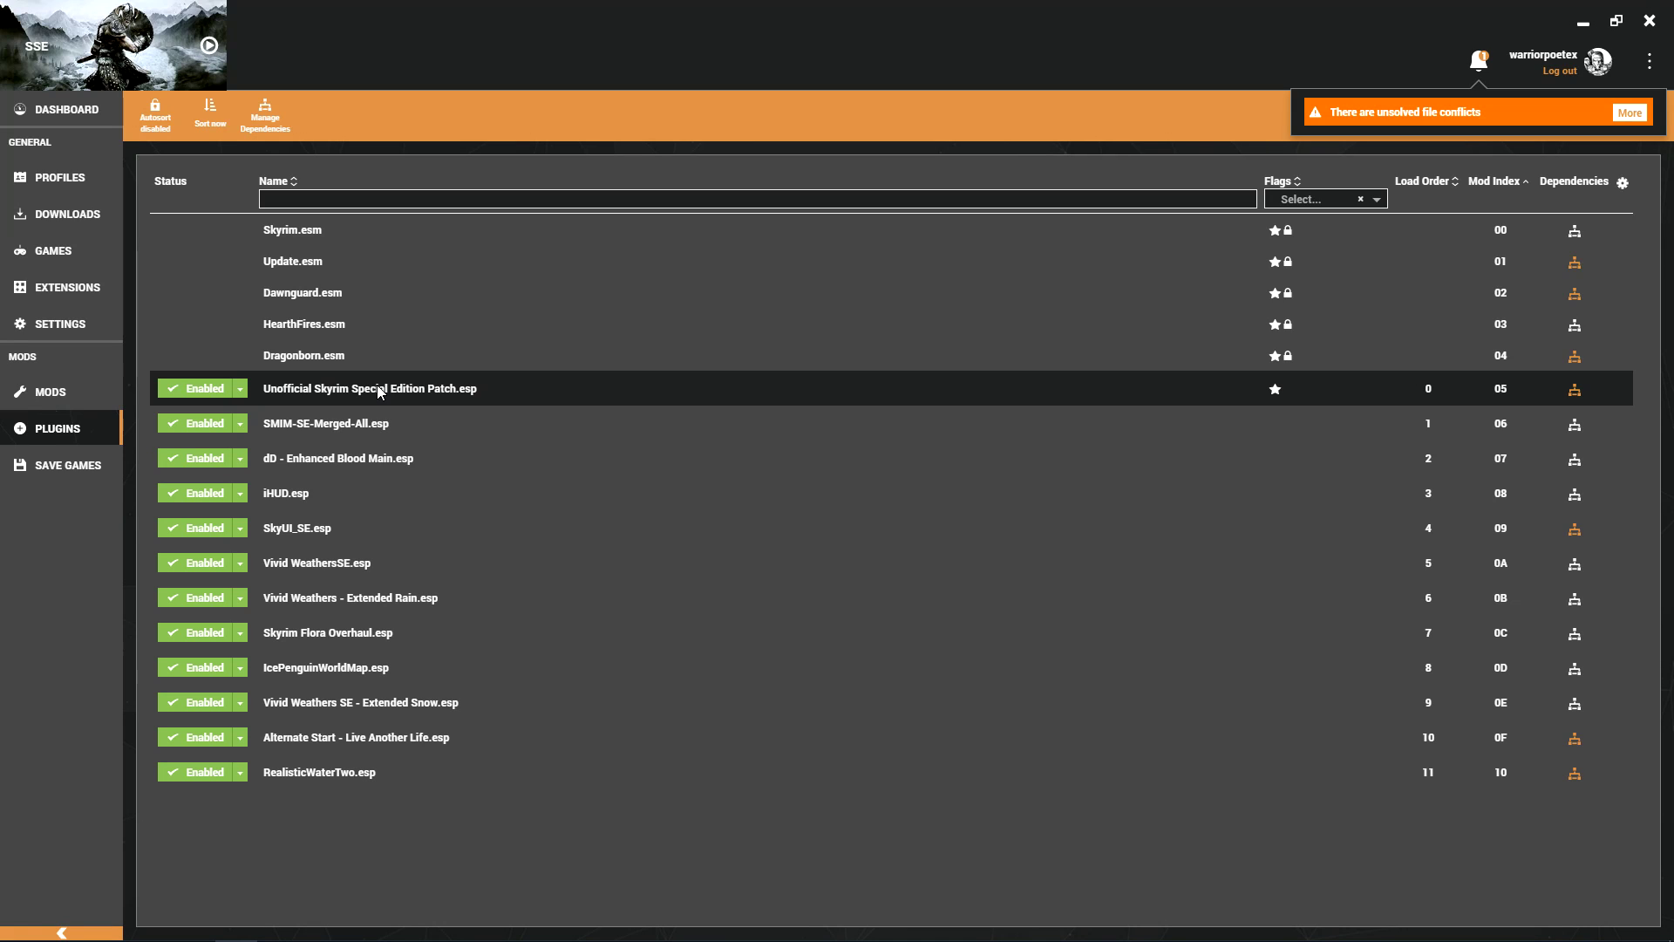
Switch back to the Vortex mods list after saving the conflict rules.
{"action": "left_click", "coordinate": [49, 394]}
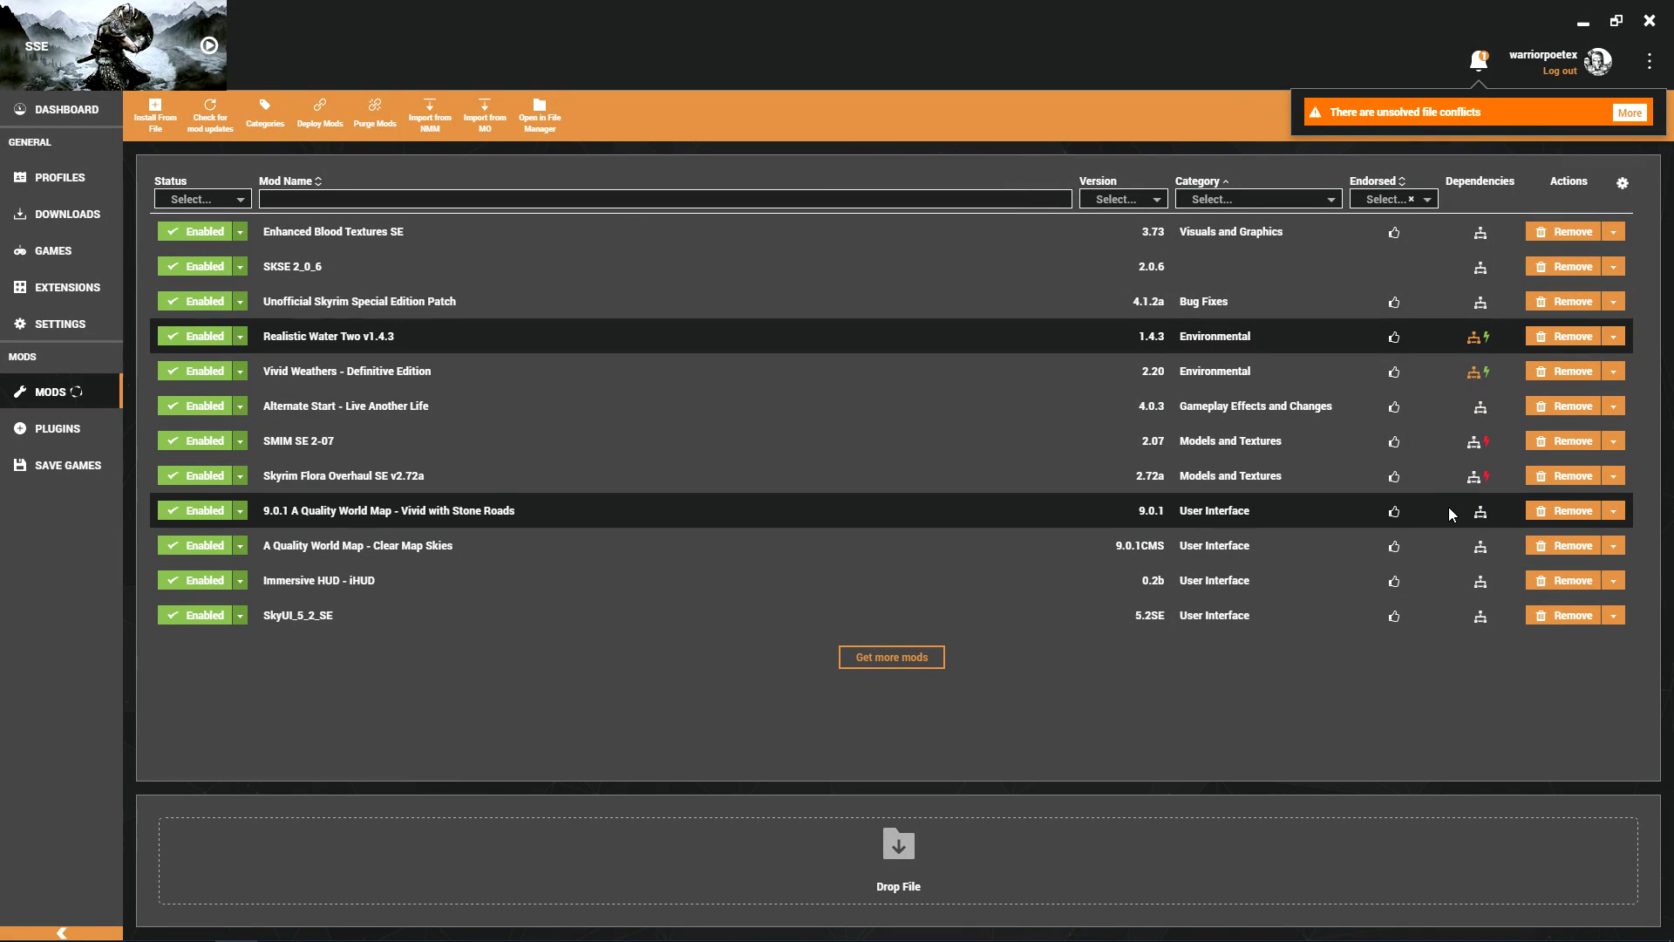
Open the file conflict rules for SMIM SE 2-07.
{"action": "left_click", "coordinate": [1487, 442]}
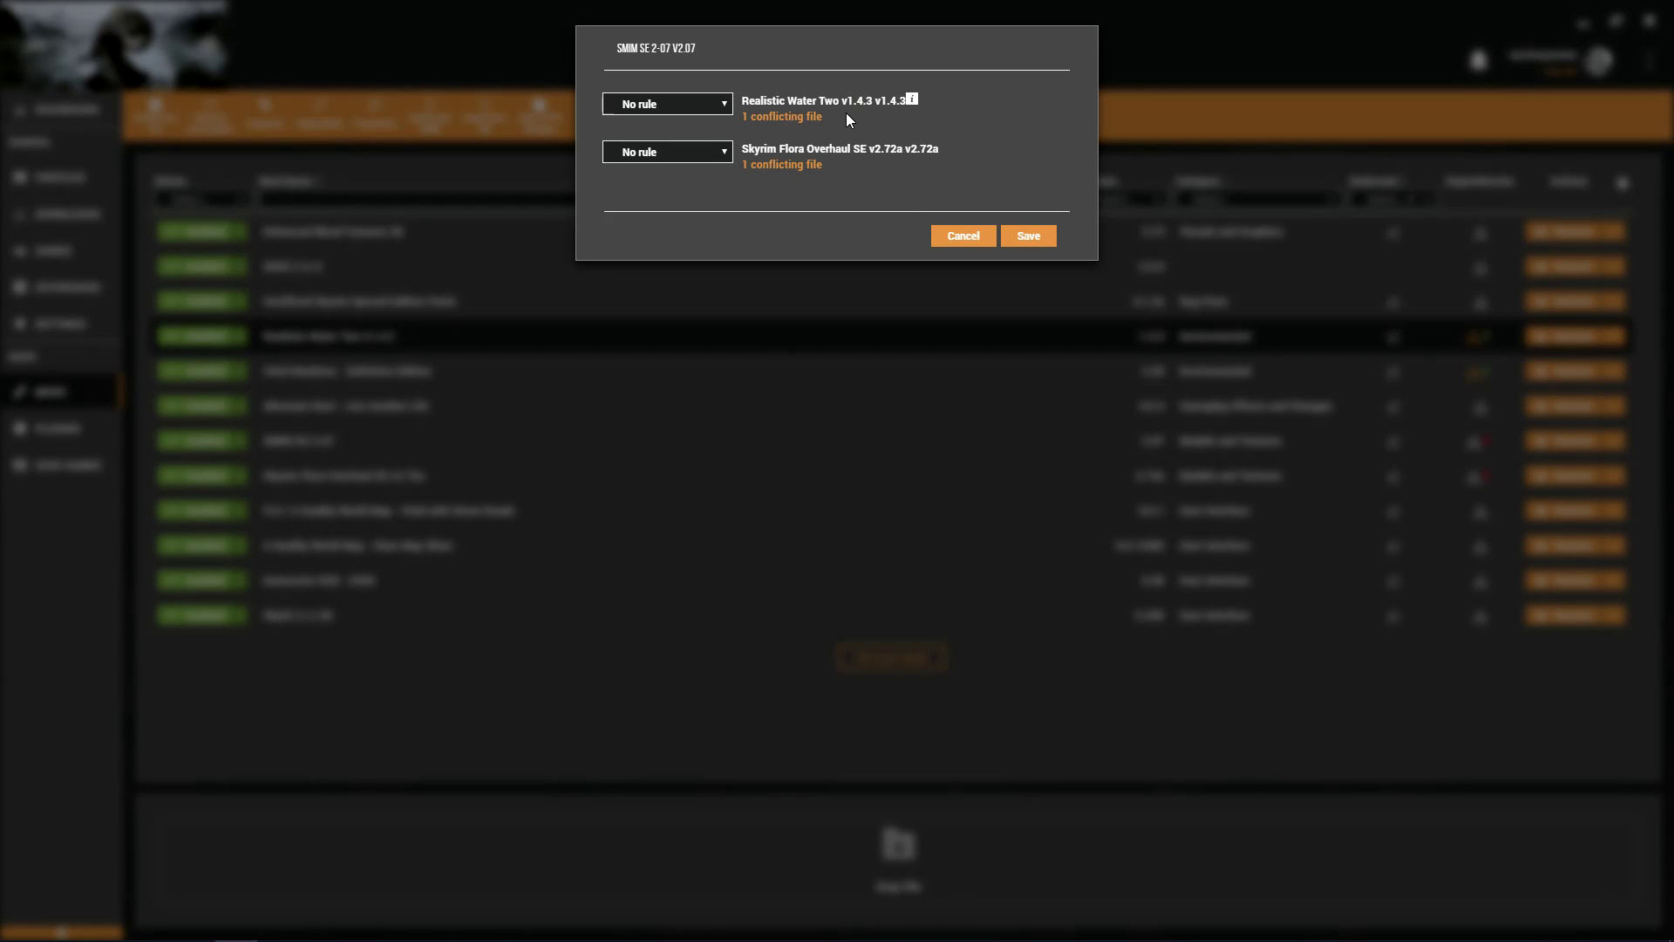
Set and save SMIM SE's load rules against Realistic Water Two and Skyrim Flora Overhaul SE.
{"action": "left_click", "coordinate": [722, 106]}
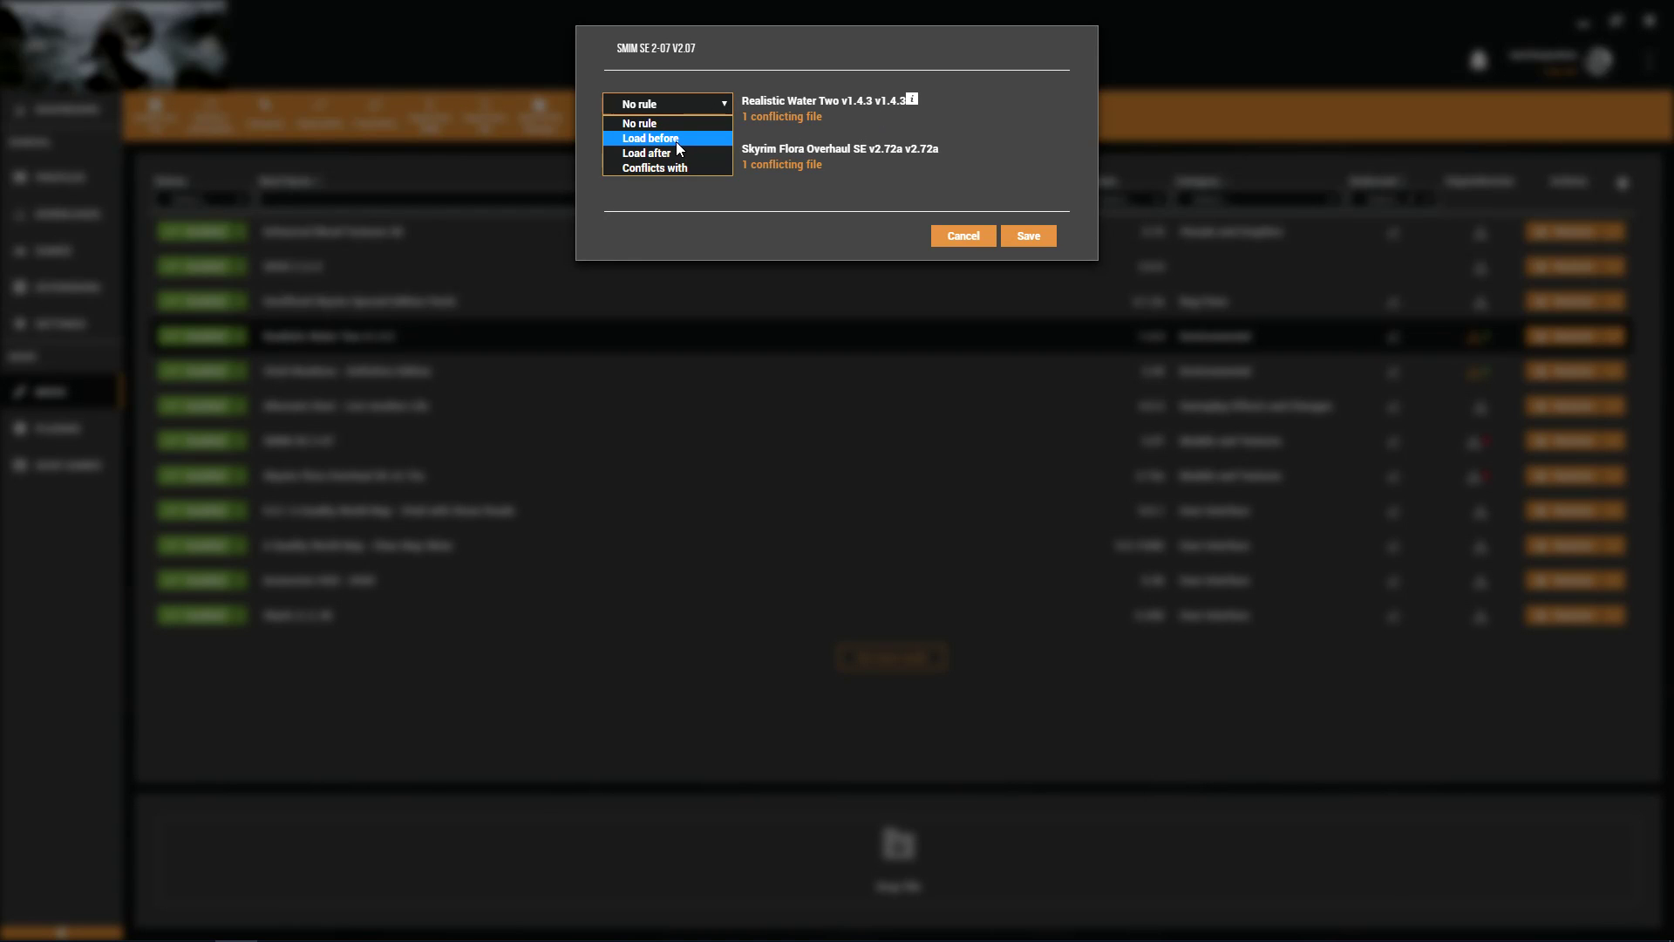
{"action": "left_click", "coordinate": [676, 153]}
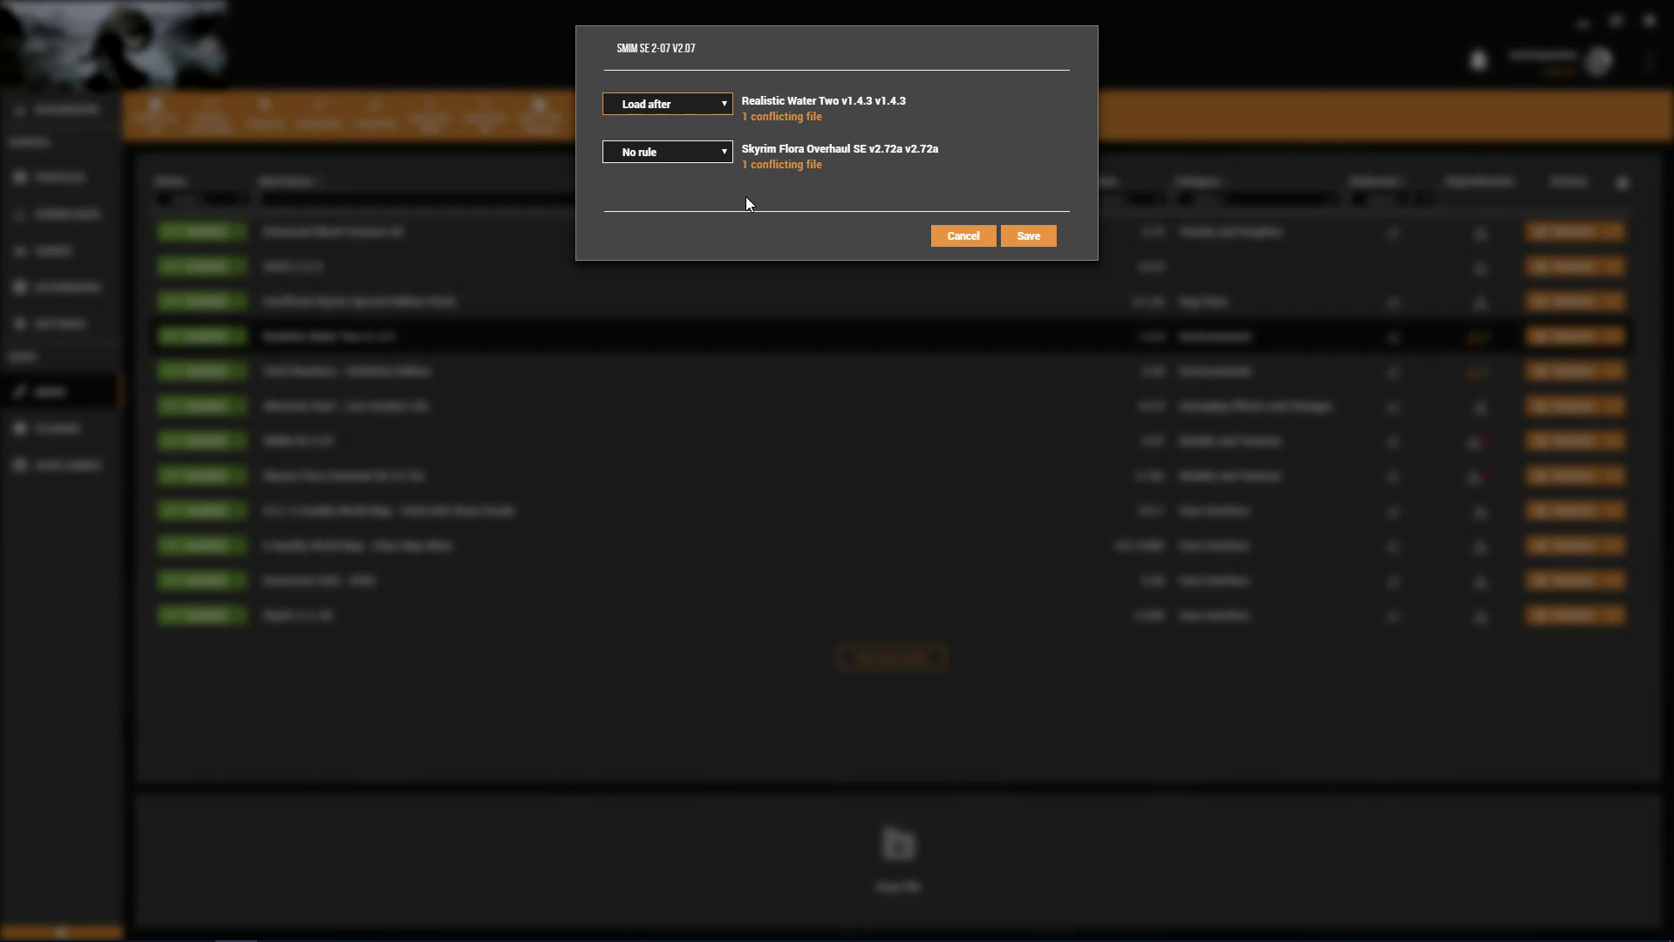
{"action": "left_click", "coordinate": [709, 149]}
{"action": "left_click", "coordinate": [687, 185]}
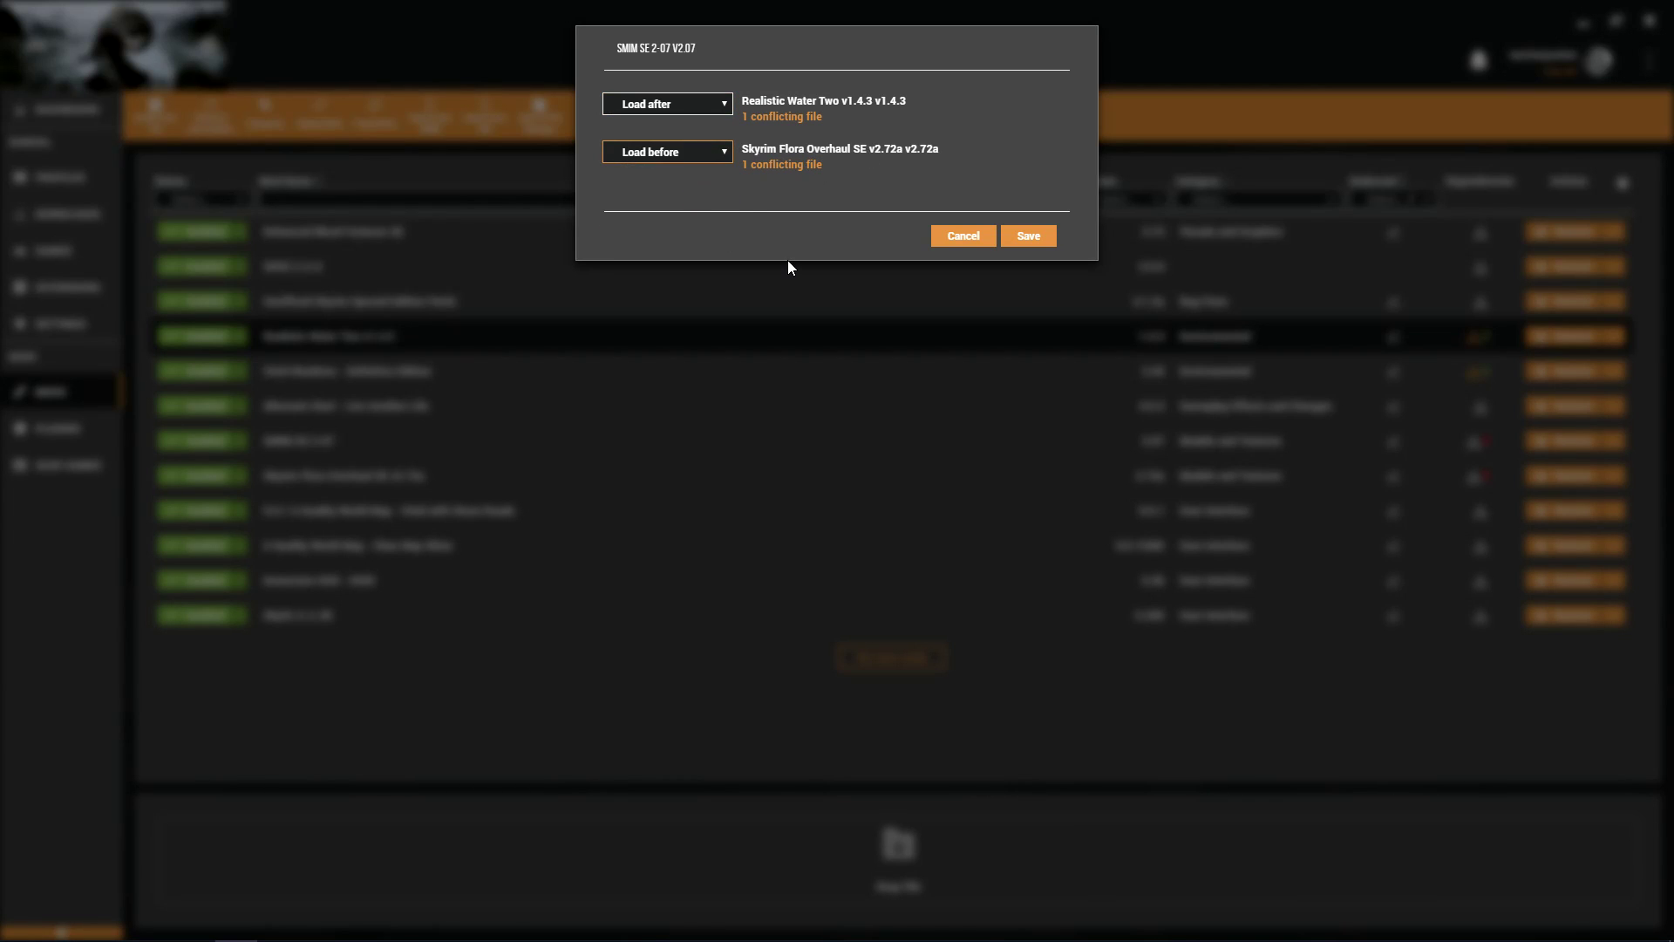
{"action": "left_click", "coordinate": [1026, 236]}
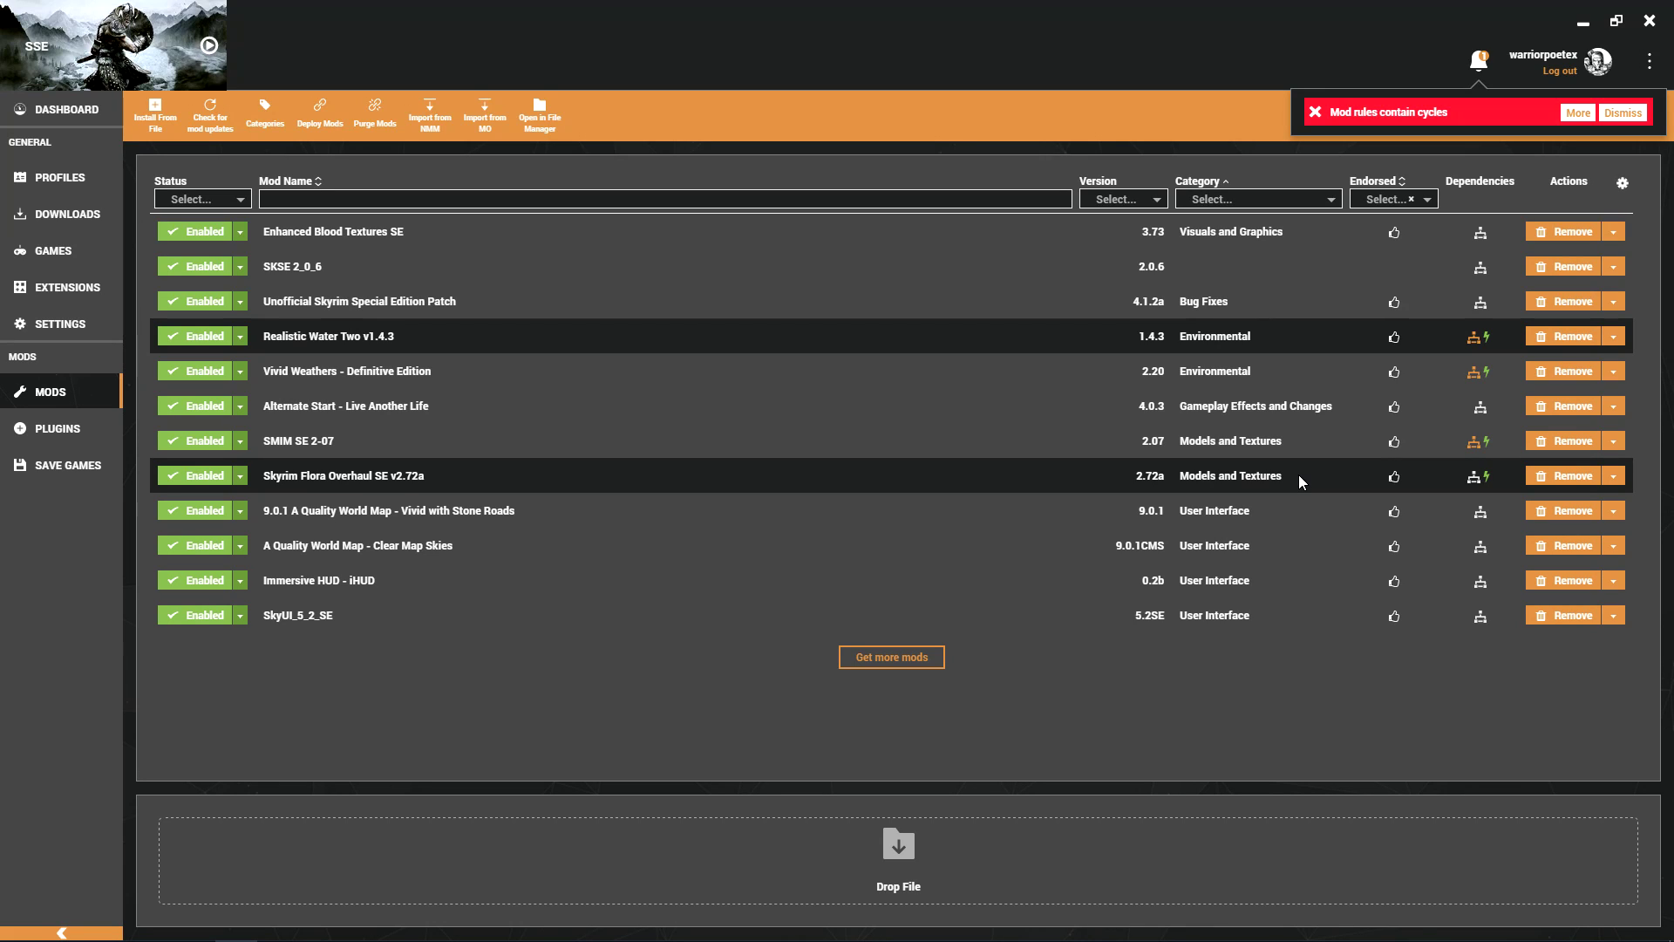
{"action": "left_click", "coordinate": [1487, 441]}
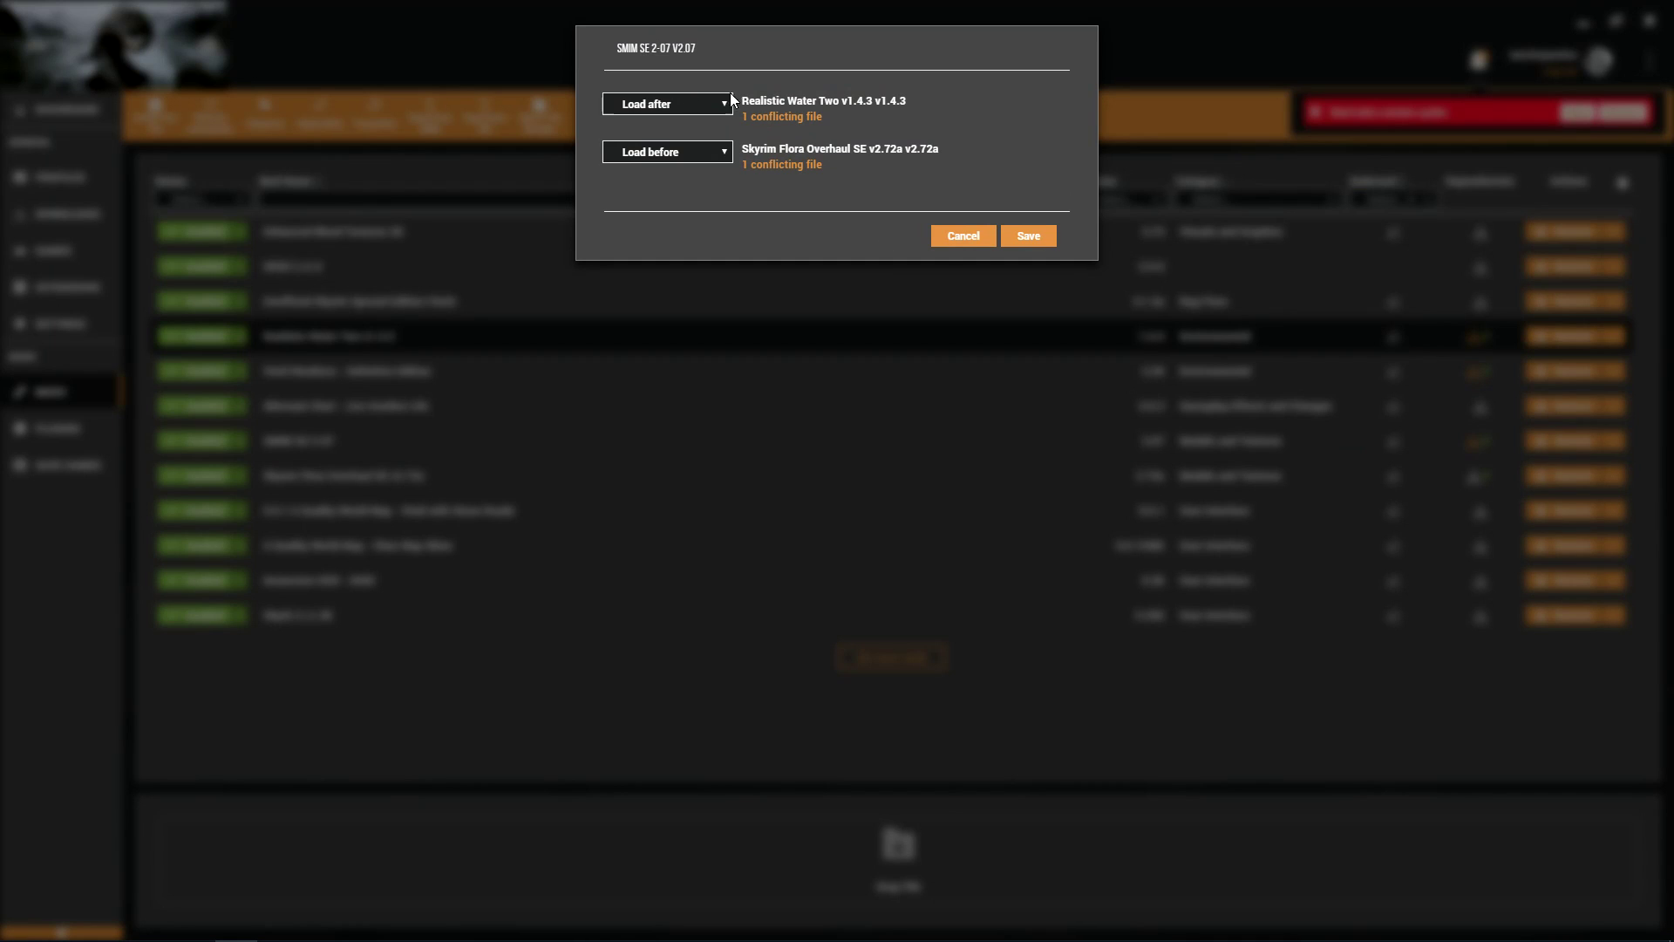
{"action": "left_click", "coordinate": [1045, 234]}
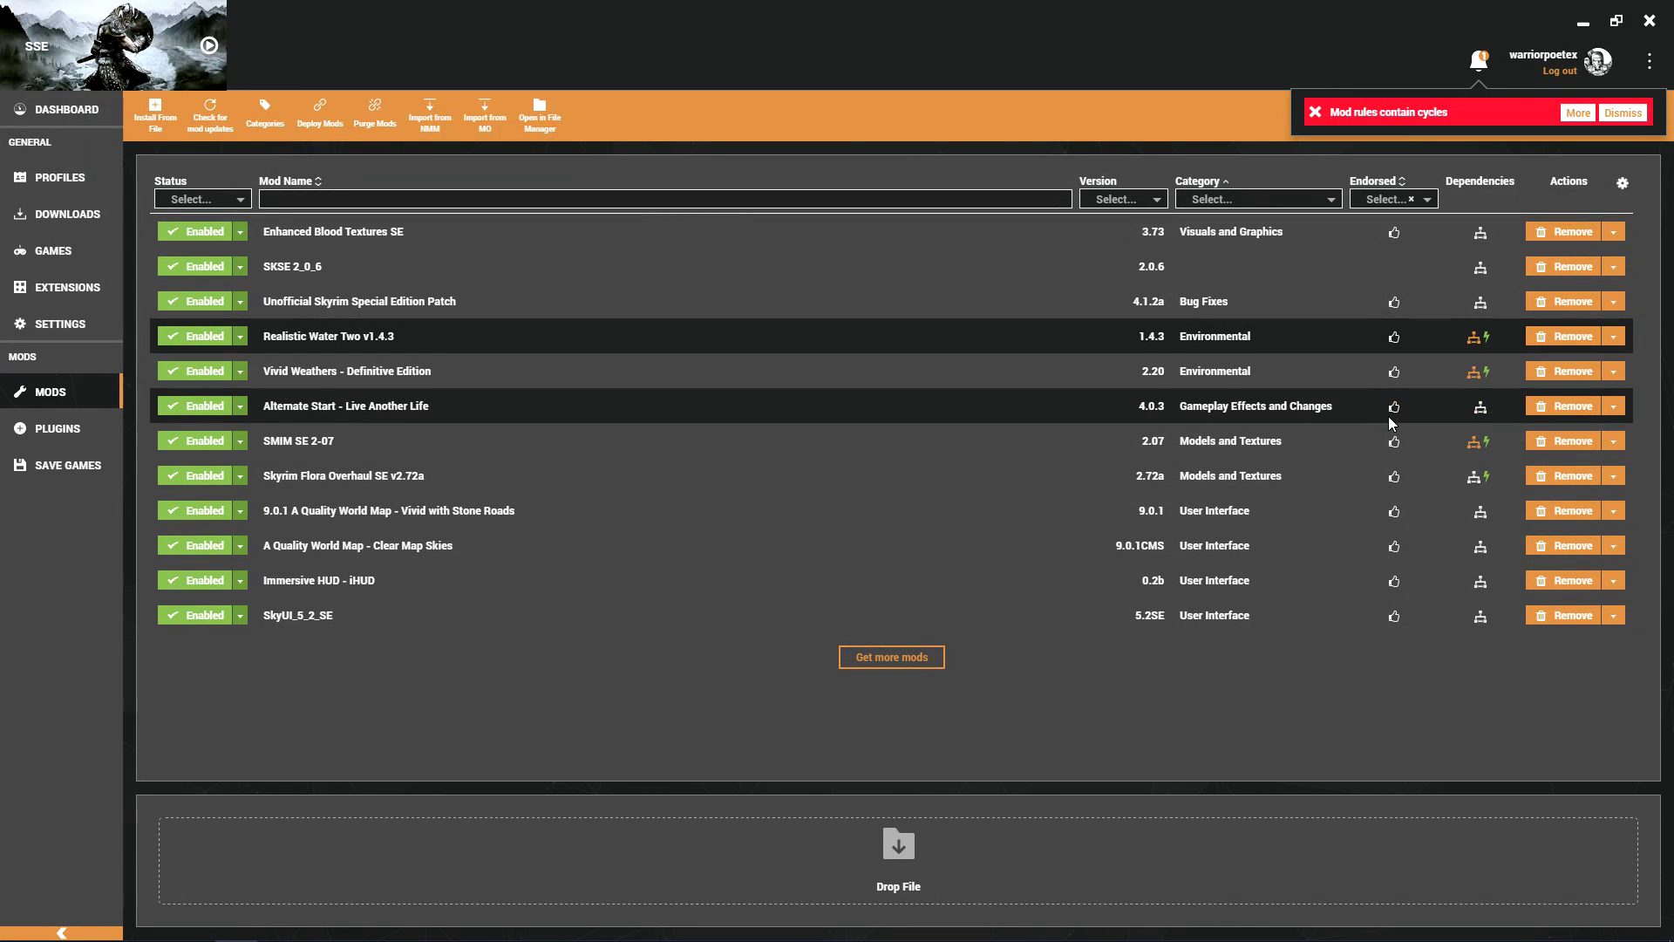
Make SMIM SE load before Realistic Water Two, save, and dismiss the rules cycle warning.
{"action": "left_click", "coordinate": [1487, 443]}
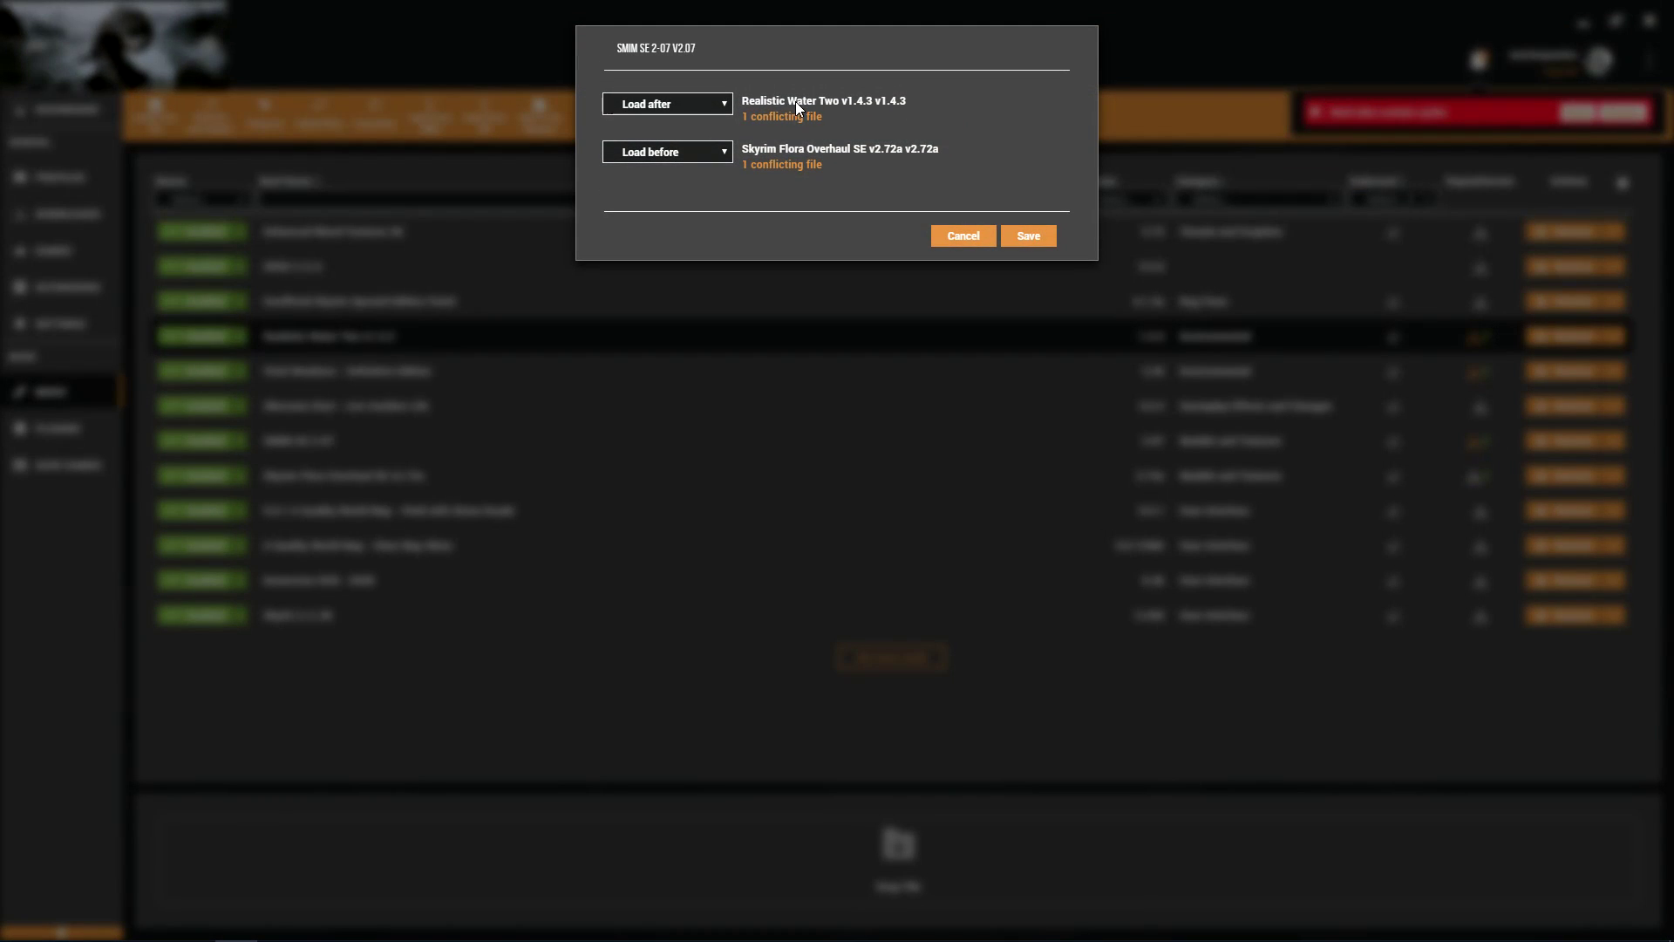
{"action": "left_click", "coordinate": [724, 104]}
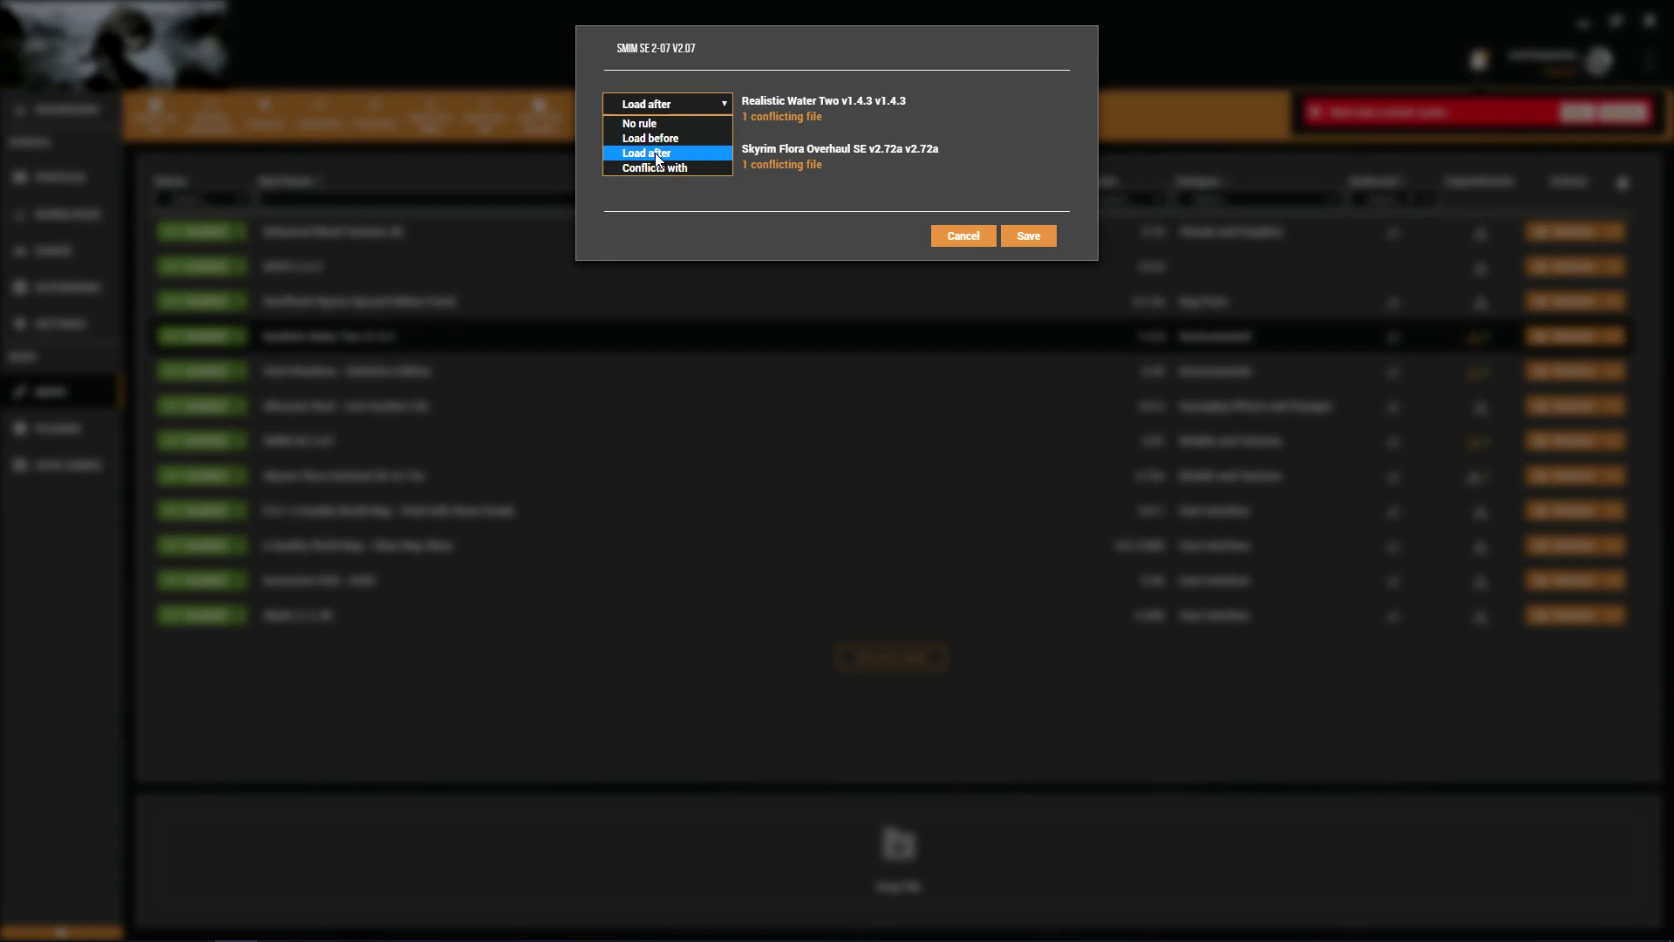
{"action": "left_click", "coordinate": [656, 142]}
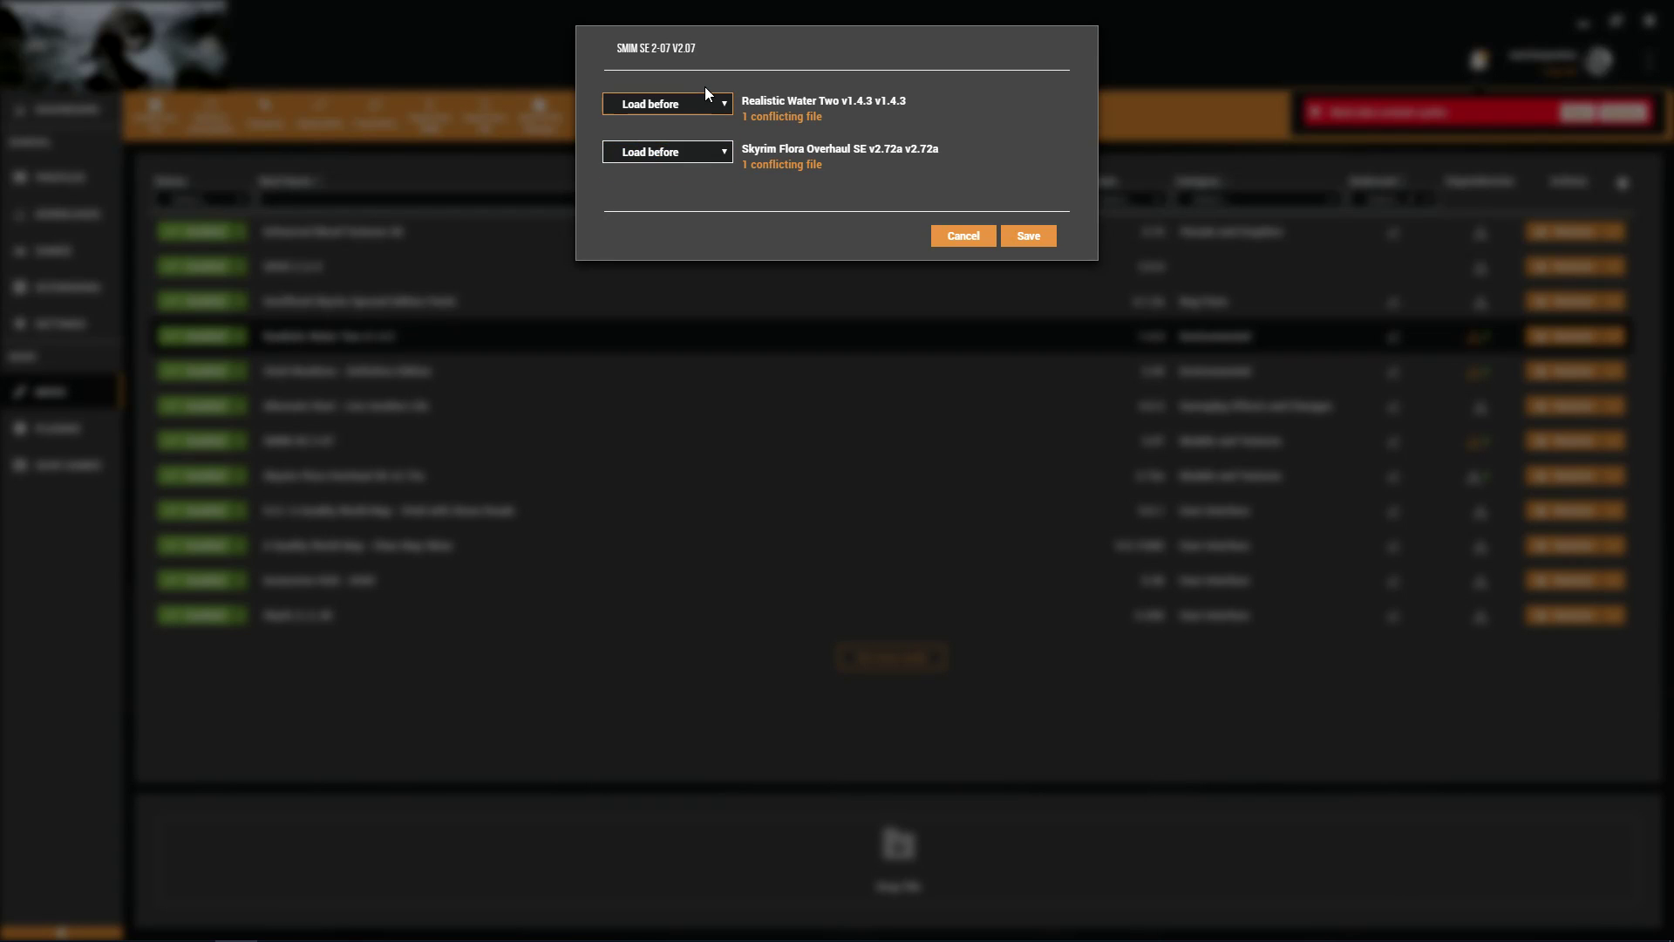
{"action": "left_click", "coordinate": [1027, 237]}
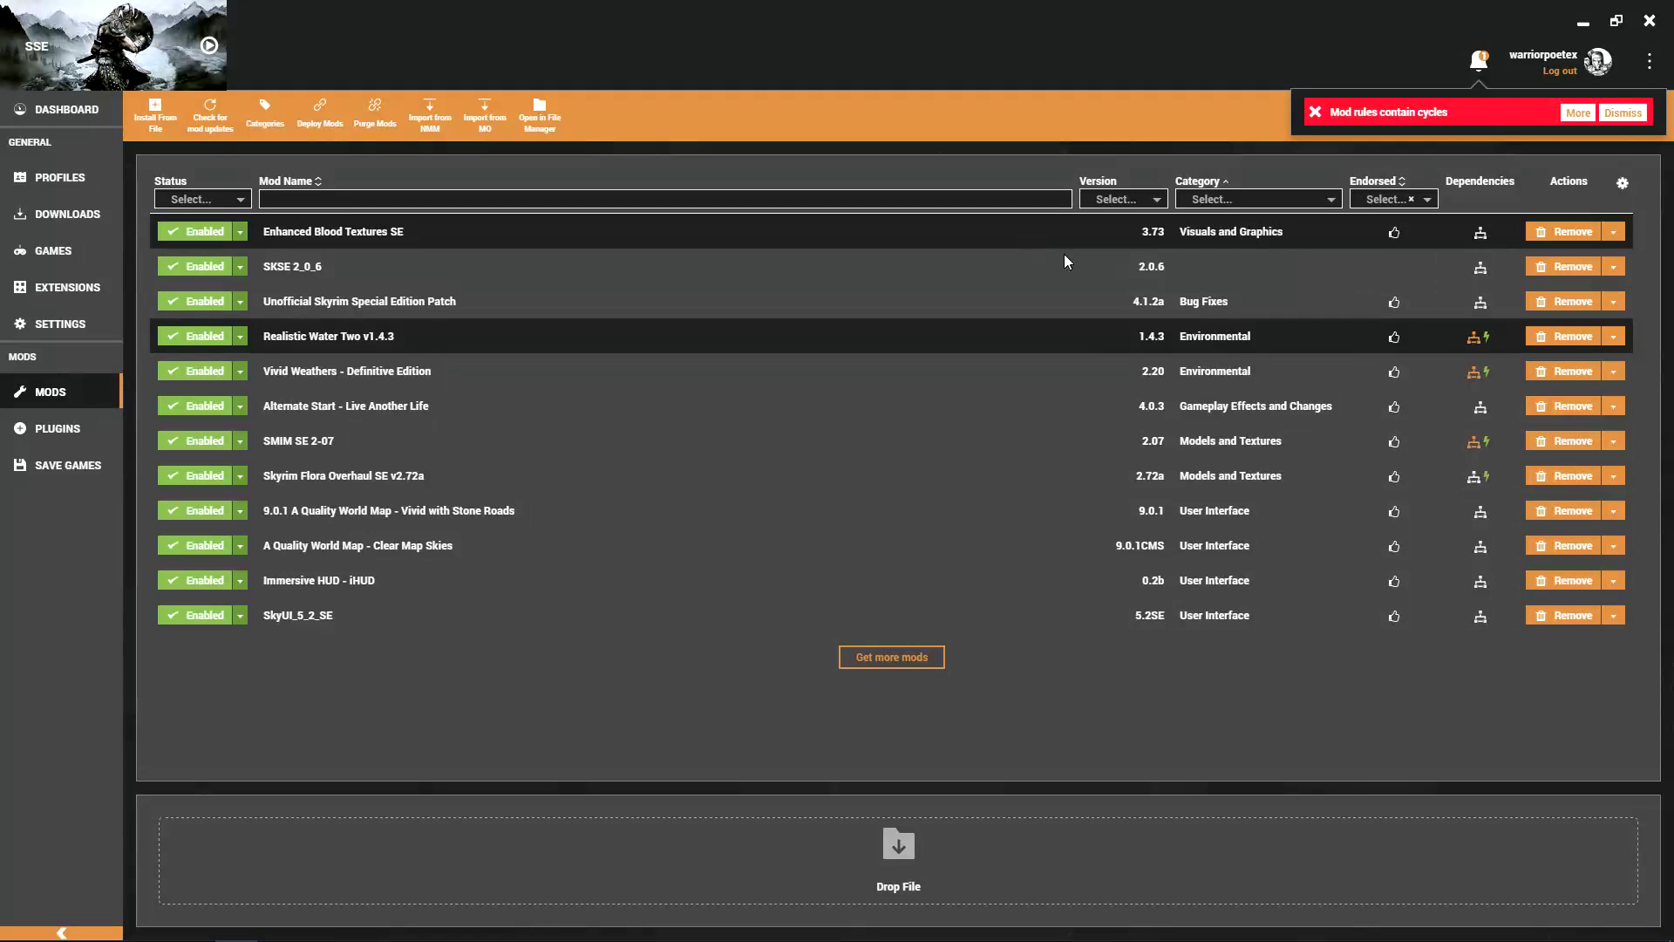
{"action": "left_click", "coordinate": [1613, 115]}
{"action": "mouse_move", "coordinate": [1487, 444]}
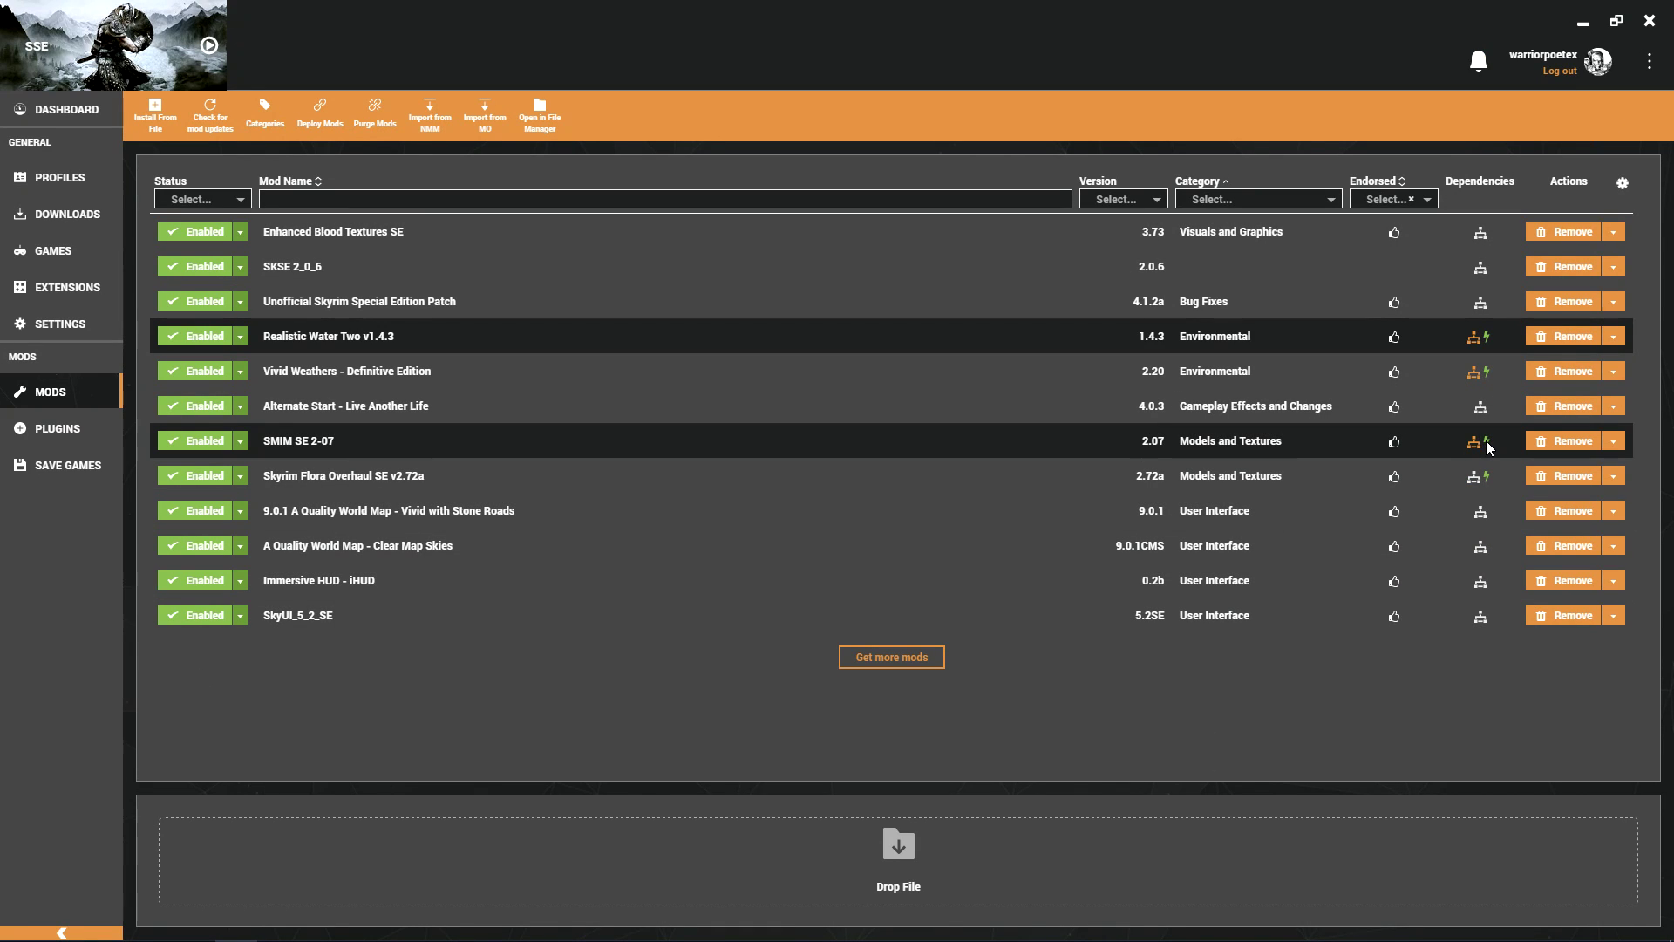
{"action": "left_click", "coordinate": [1486, 442]}
{"action": "key", "text": "Escape"}
{"action": "left_click", "coordinate": [1489, 442]}
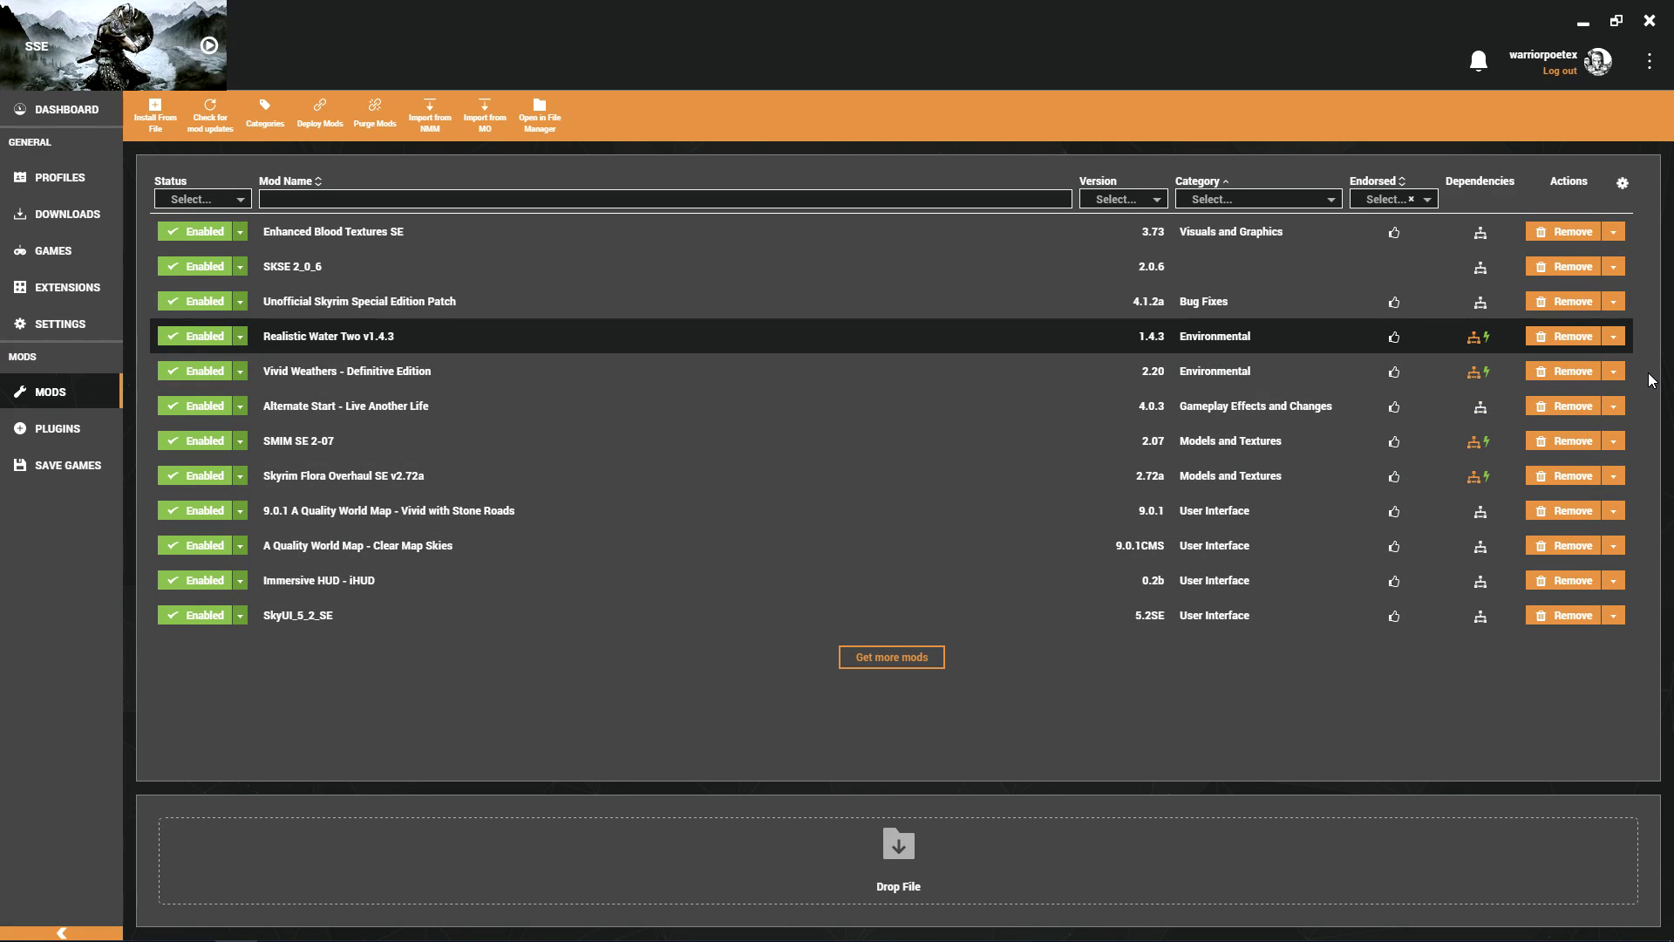
{"action": "left_click", "coordinate": [1613, 339]}
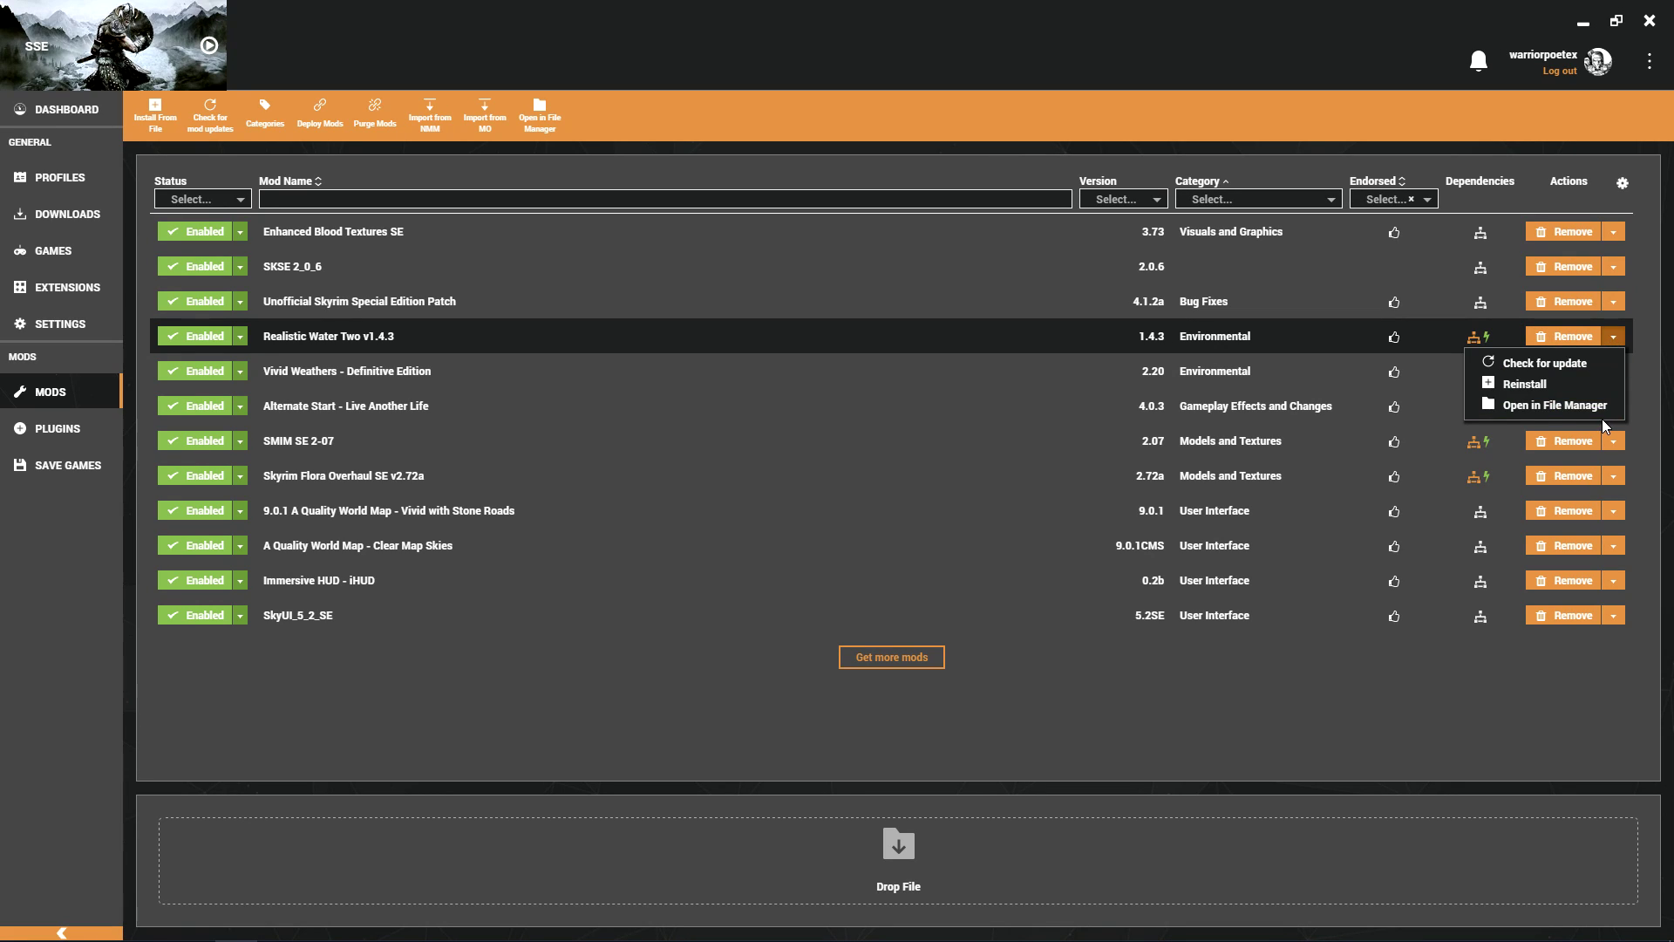
{"action": "left_click", "coordinate": [1582, 407]}
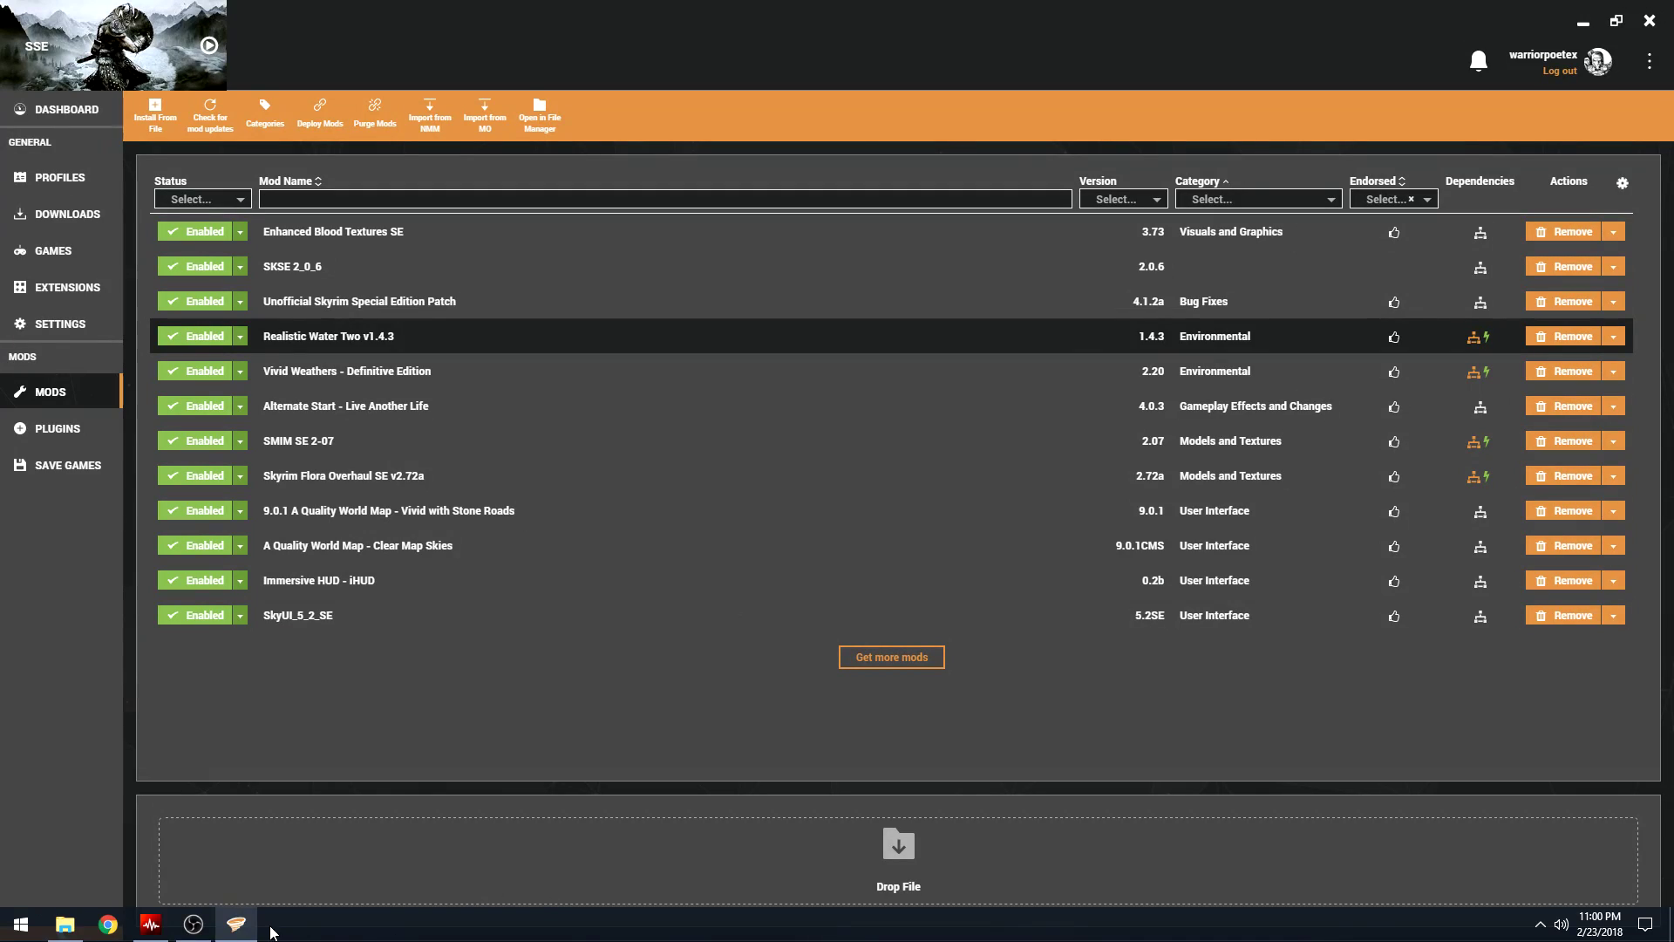
{"action": "left_click", "coordinate": [77, 923]}
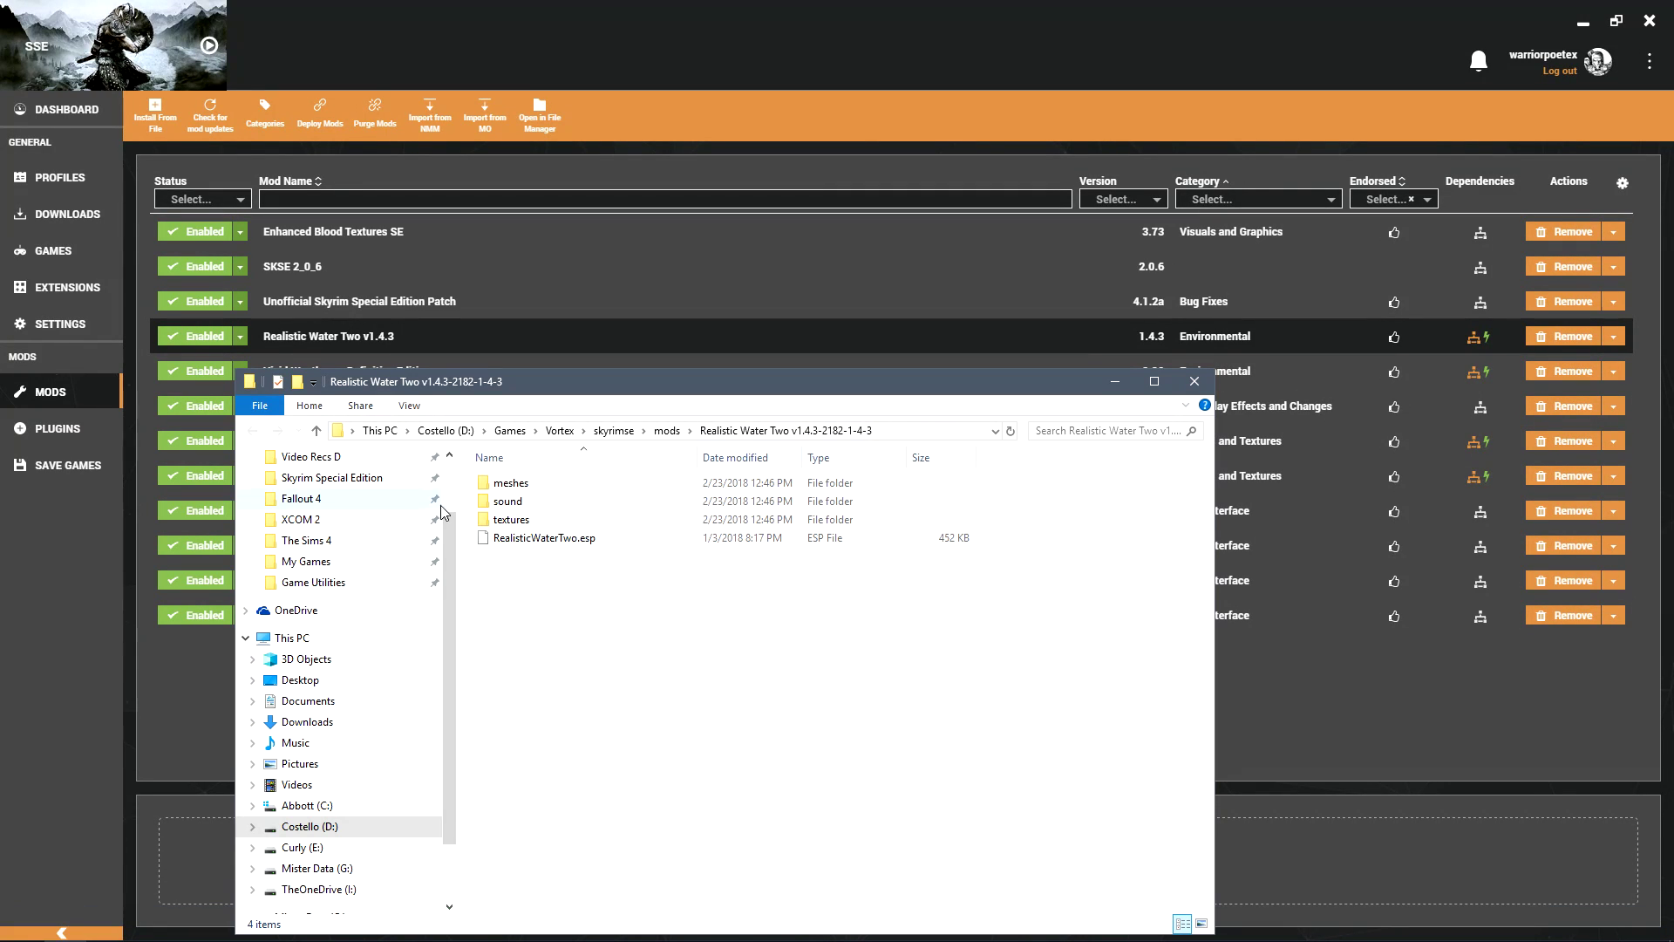
{"action": "double_click", "coordinate": [535, 486]}
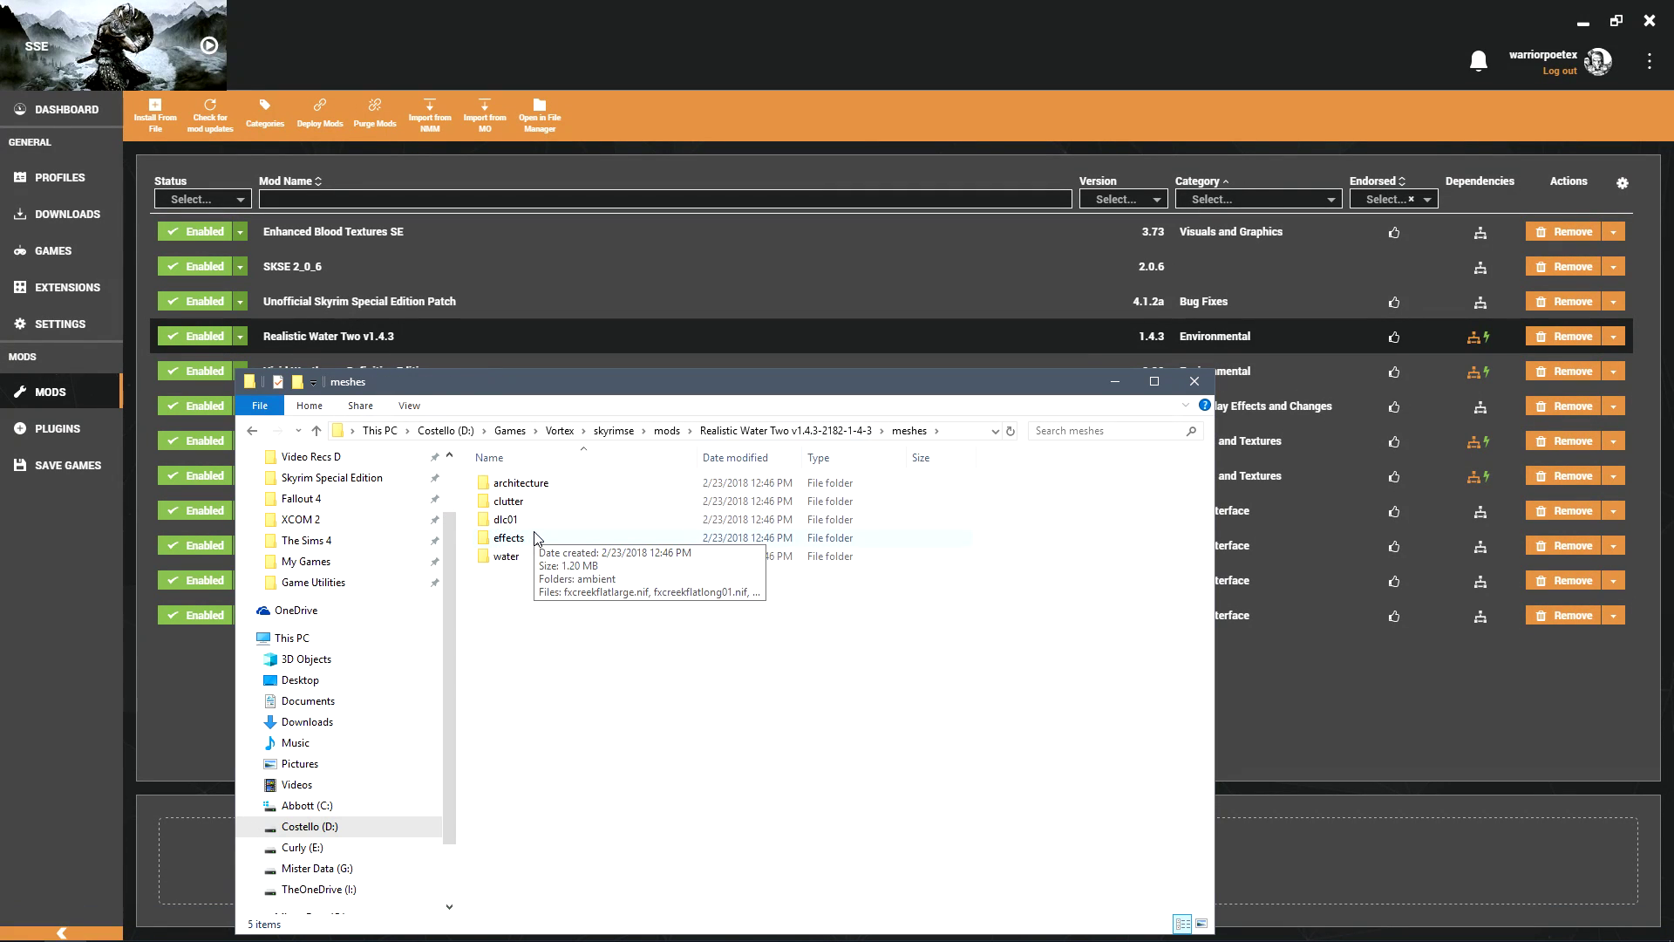
{"action": "left_click", "coordinate": [537, 520]}
{"action": "double_click", "coordinate": [515, 538]}
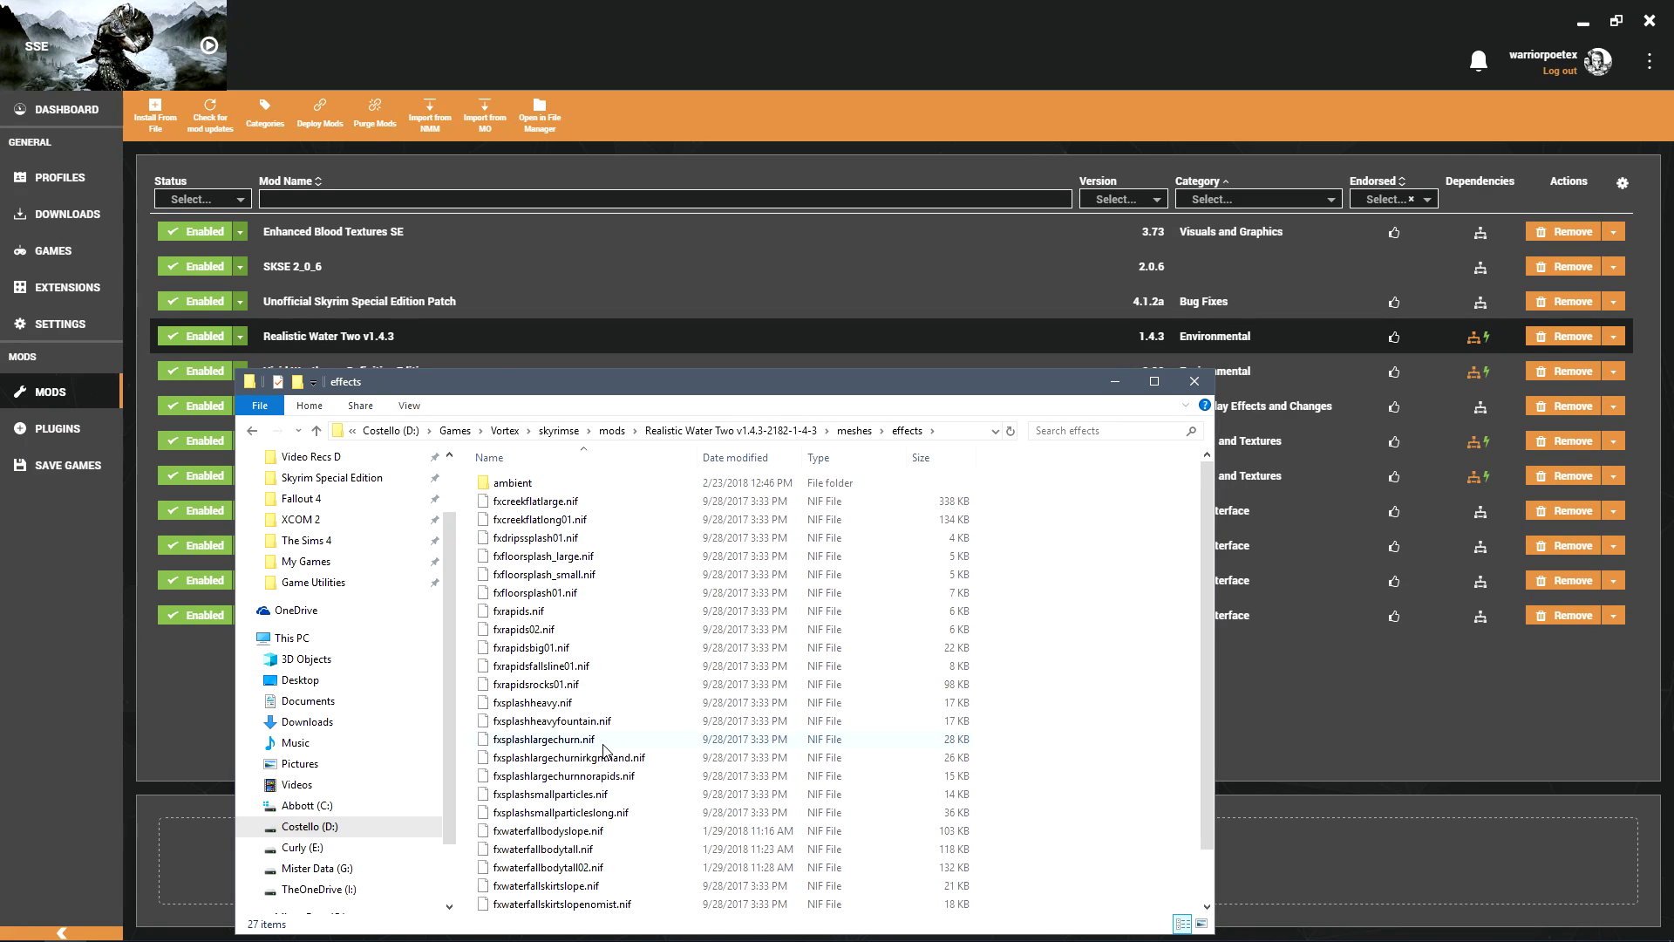
{"action": "left_click", "coordinate": [577, 519]}
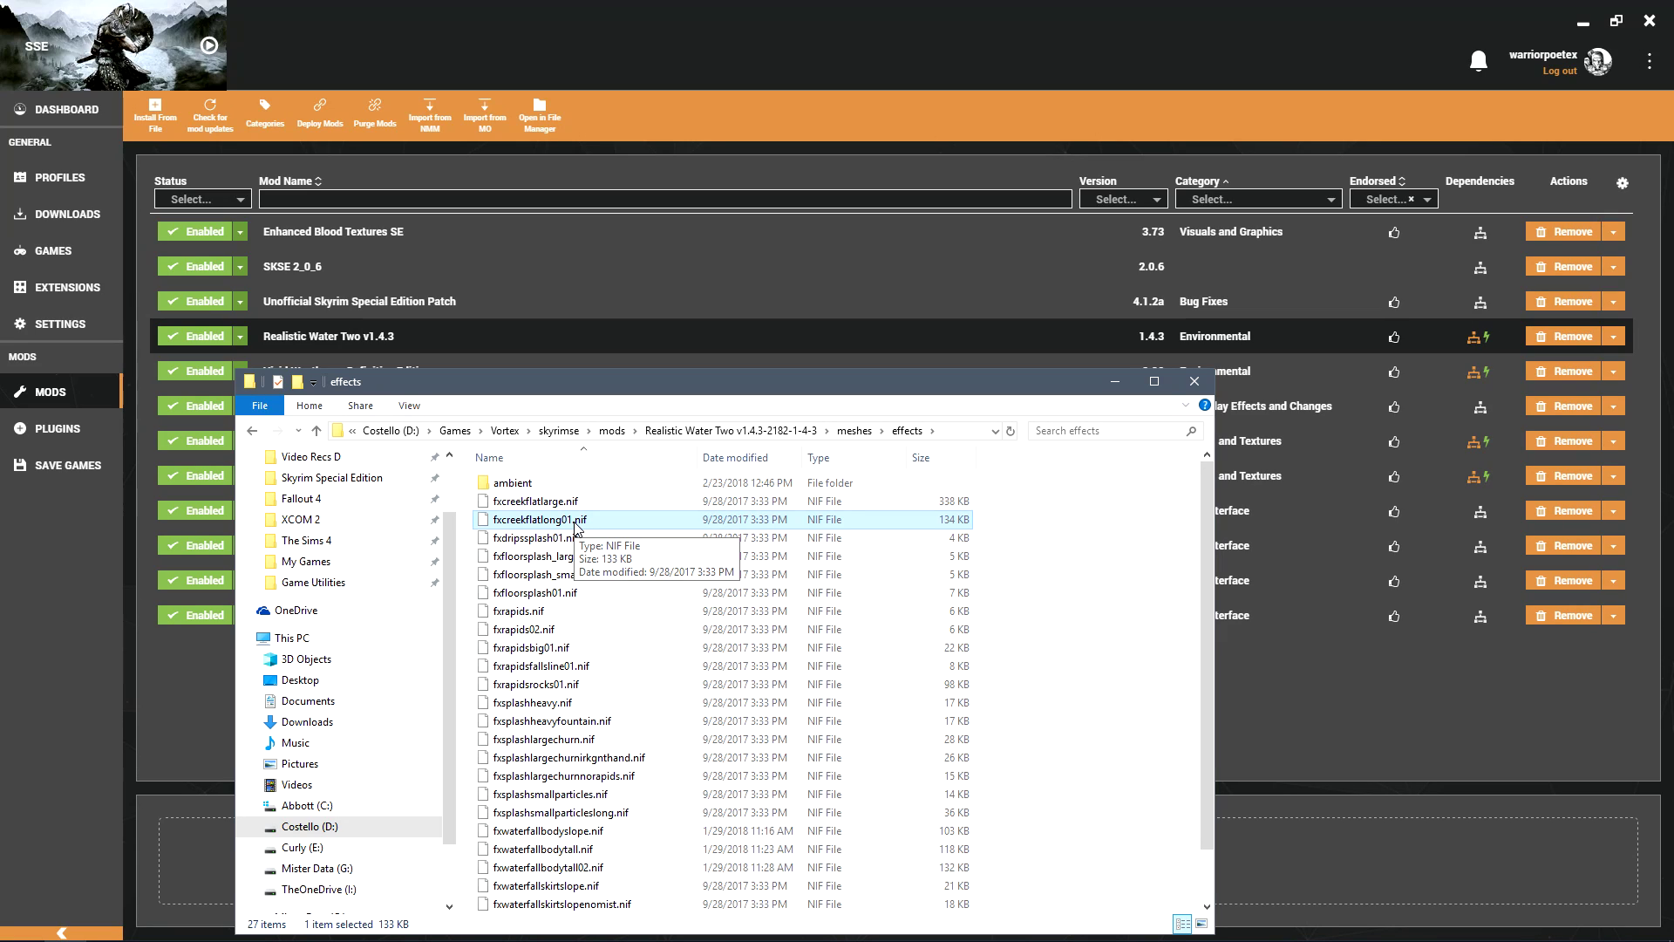
{"action": "left_click", "coordinate": [1194, 381]}
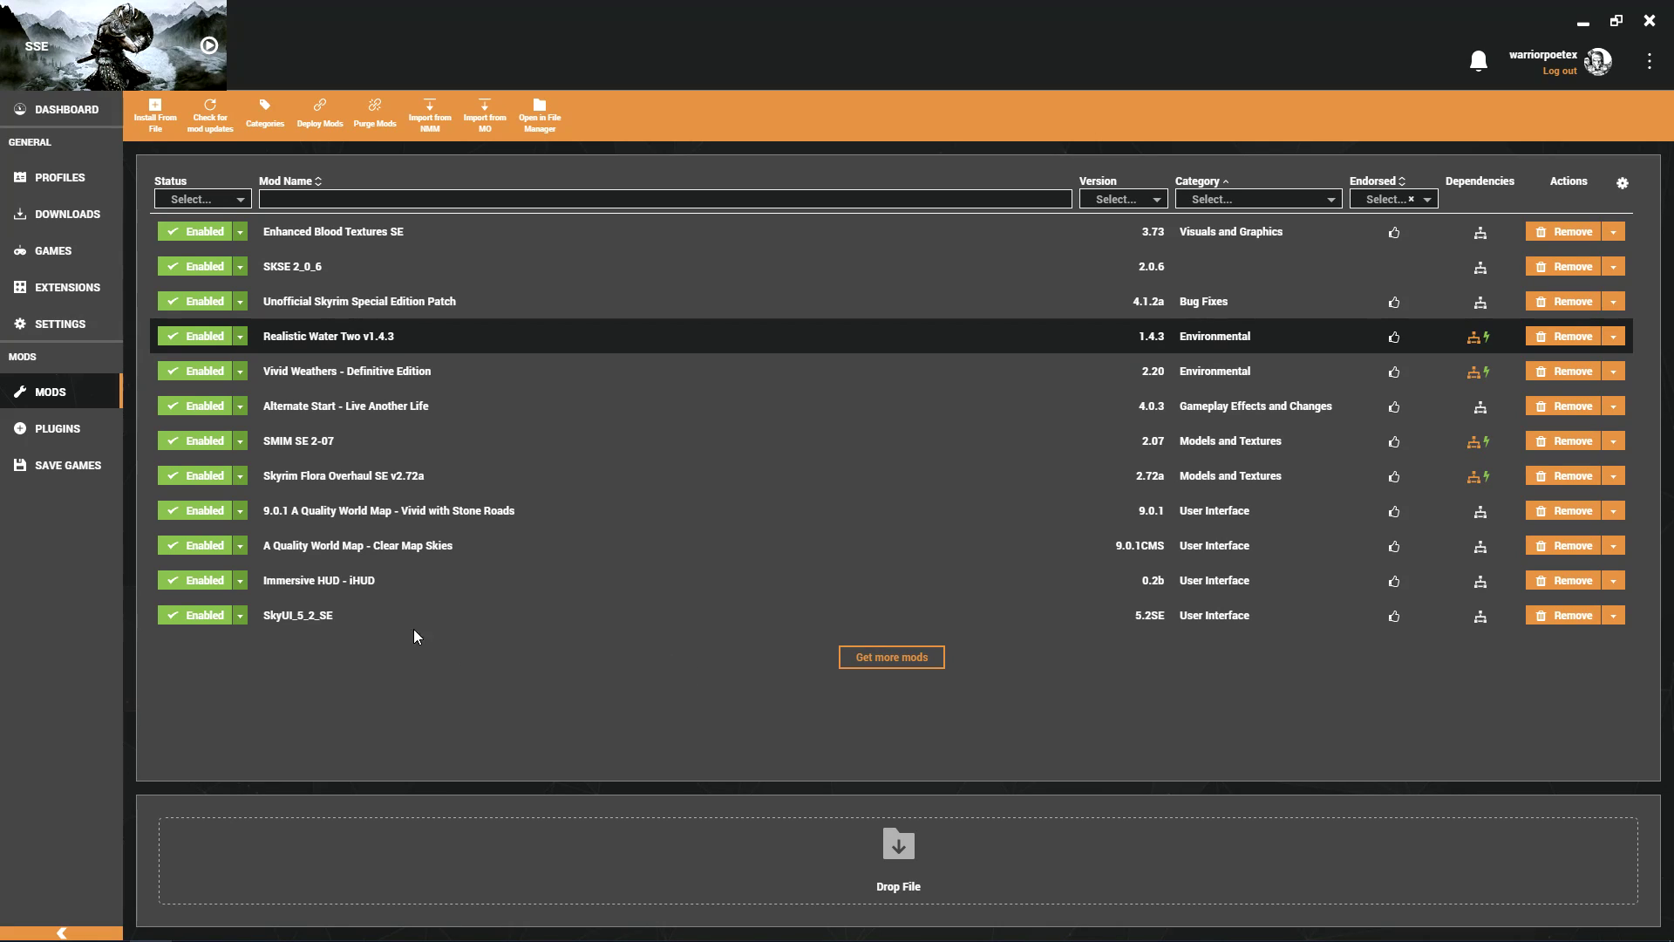
Check the plugin load order, then return to the mods list.
{"action": "left_click", "coordinate": [58, 429]}
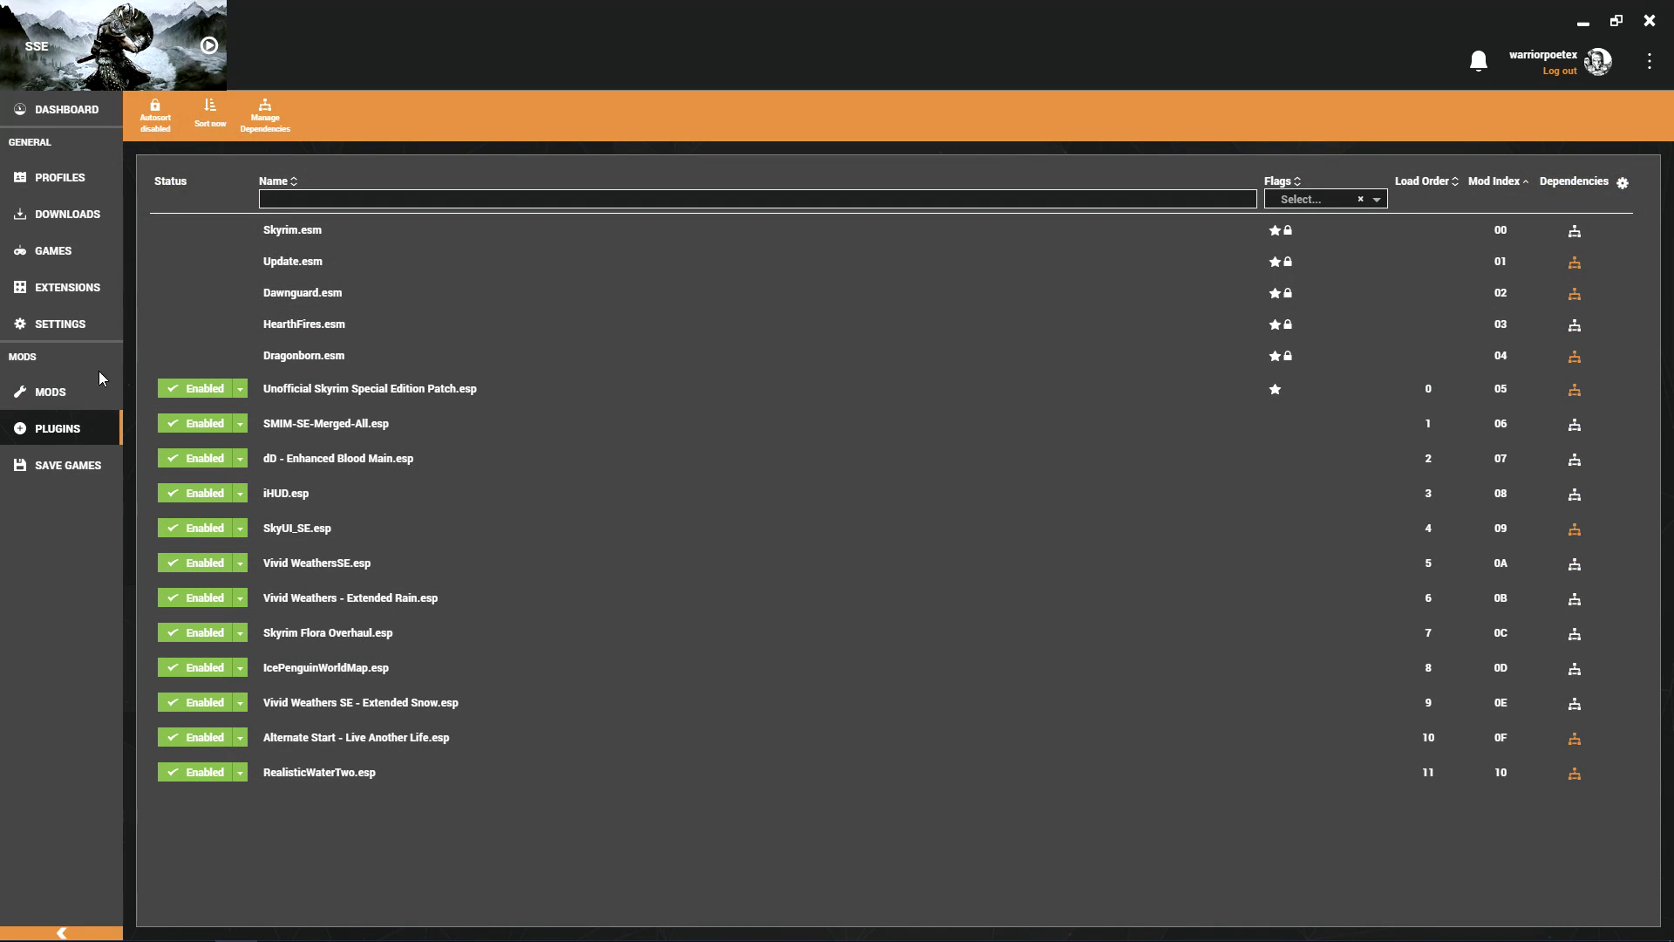
{"action": "left_click", "coordinate": [84, 394]}
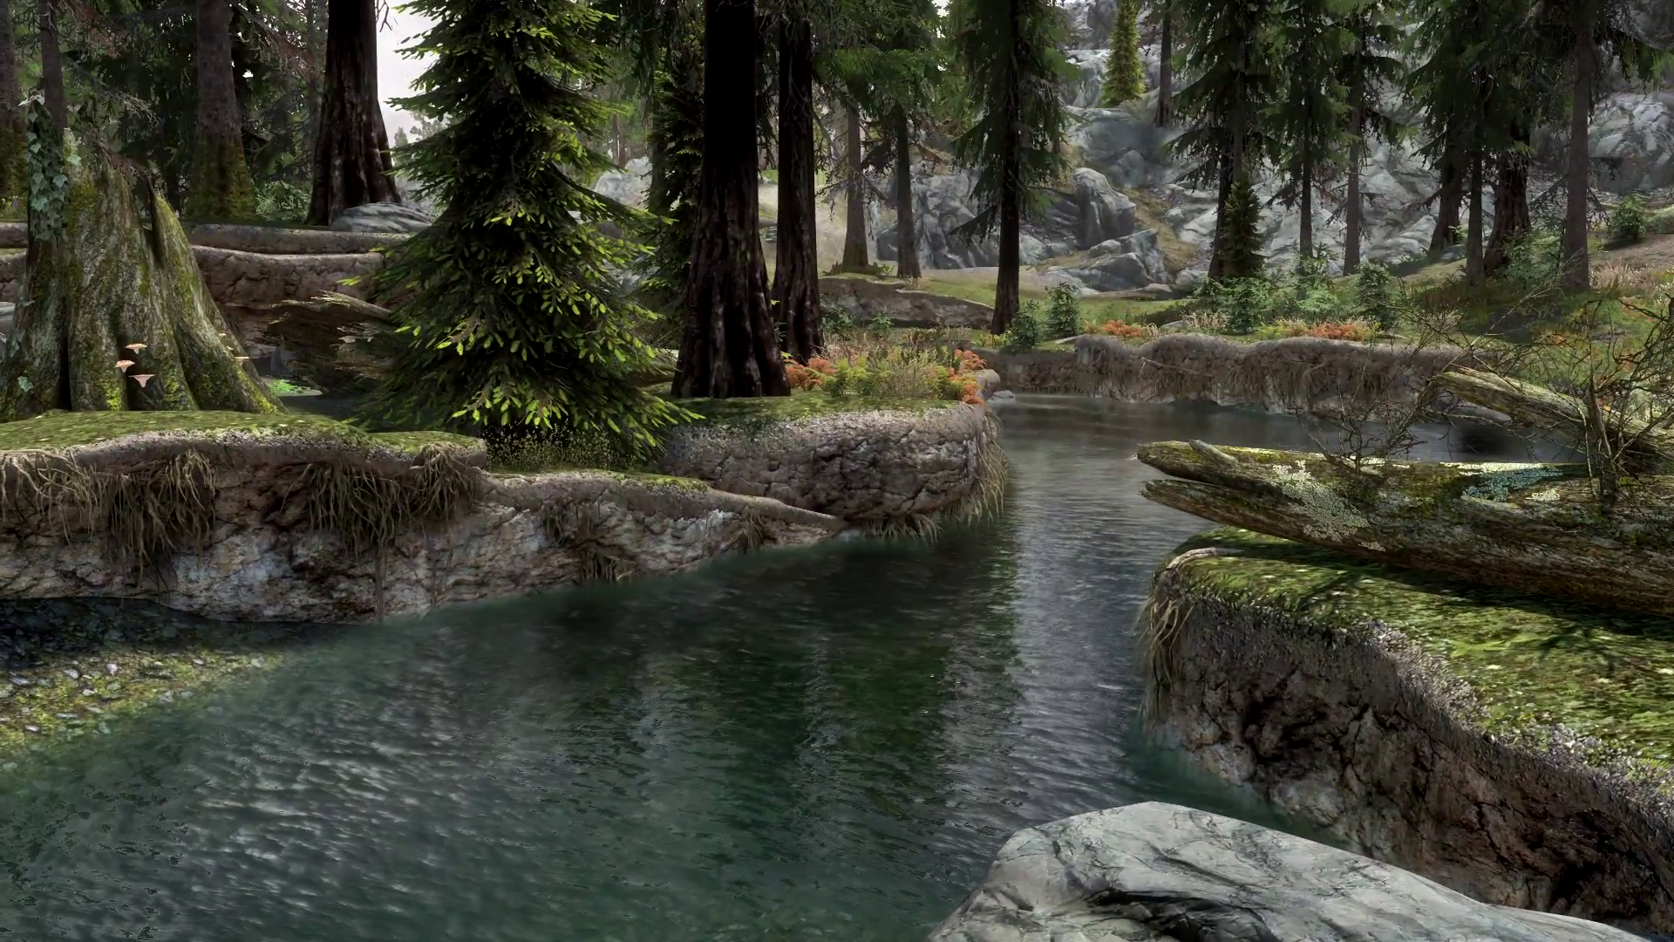
Bring up the system menu with its mod configuration entry using the J key.
{"action": "key", "text": "j"}
{"action": "left_click", "coordinate": [1193, 87]}
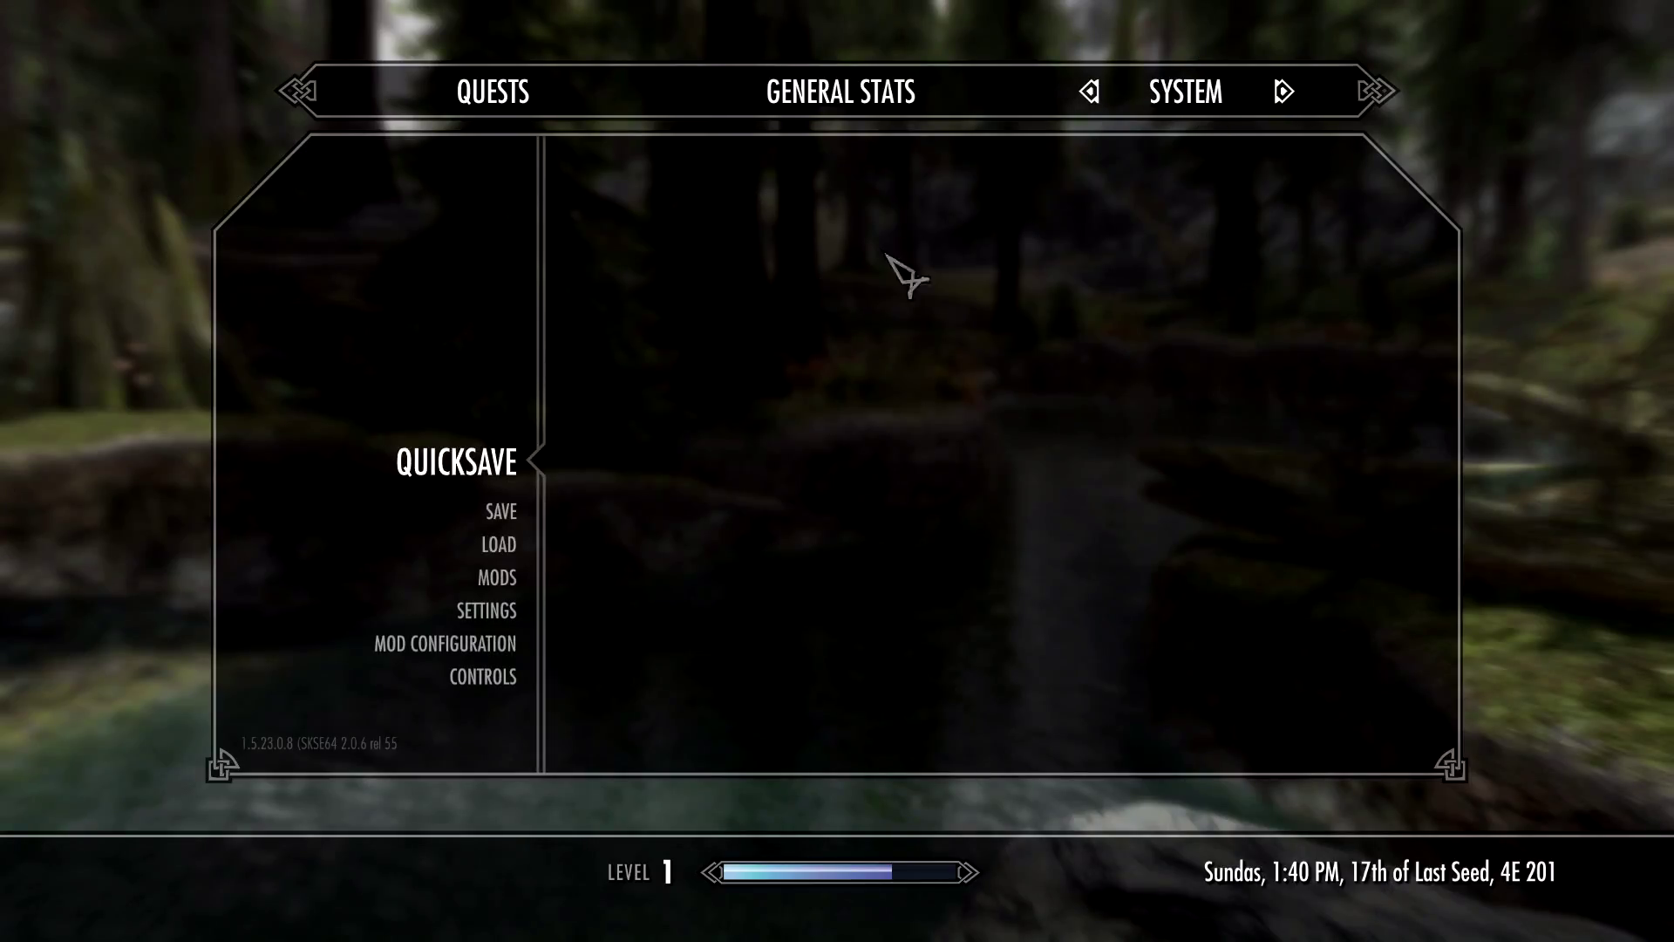
{"action": "left_click", "coordinate": [408, 649]}
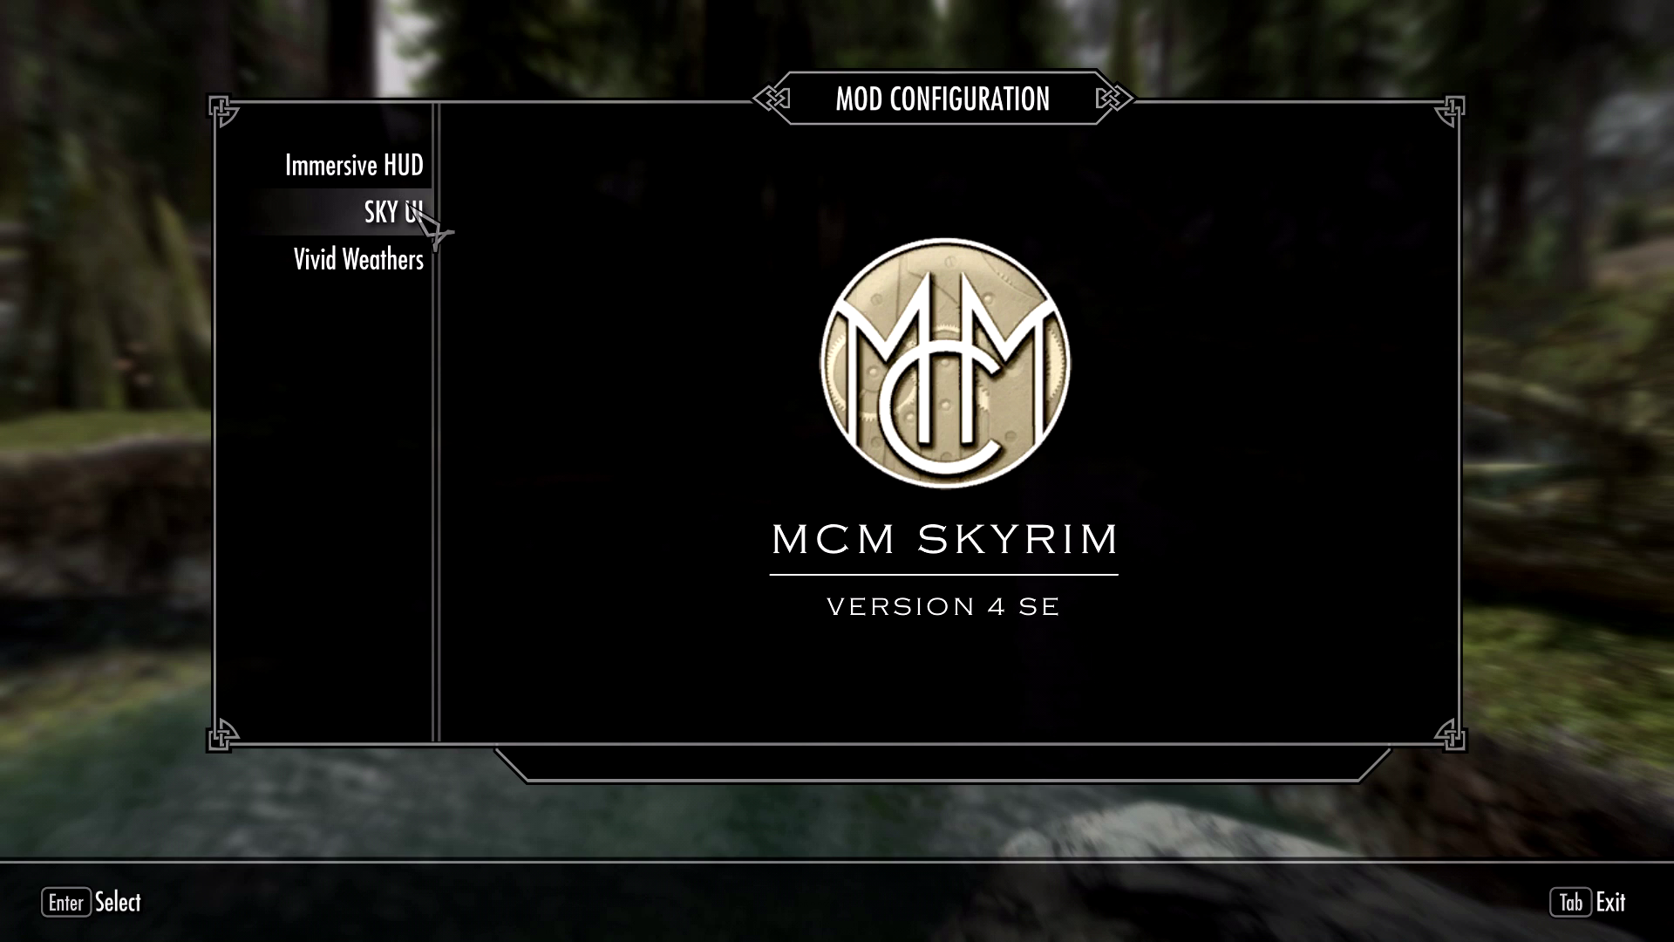
{"action": "left_click", "coordinate": [417, 214]}
{"action": "left_click", "coordinate": [406, 168]}
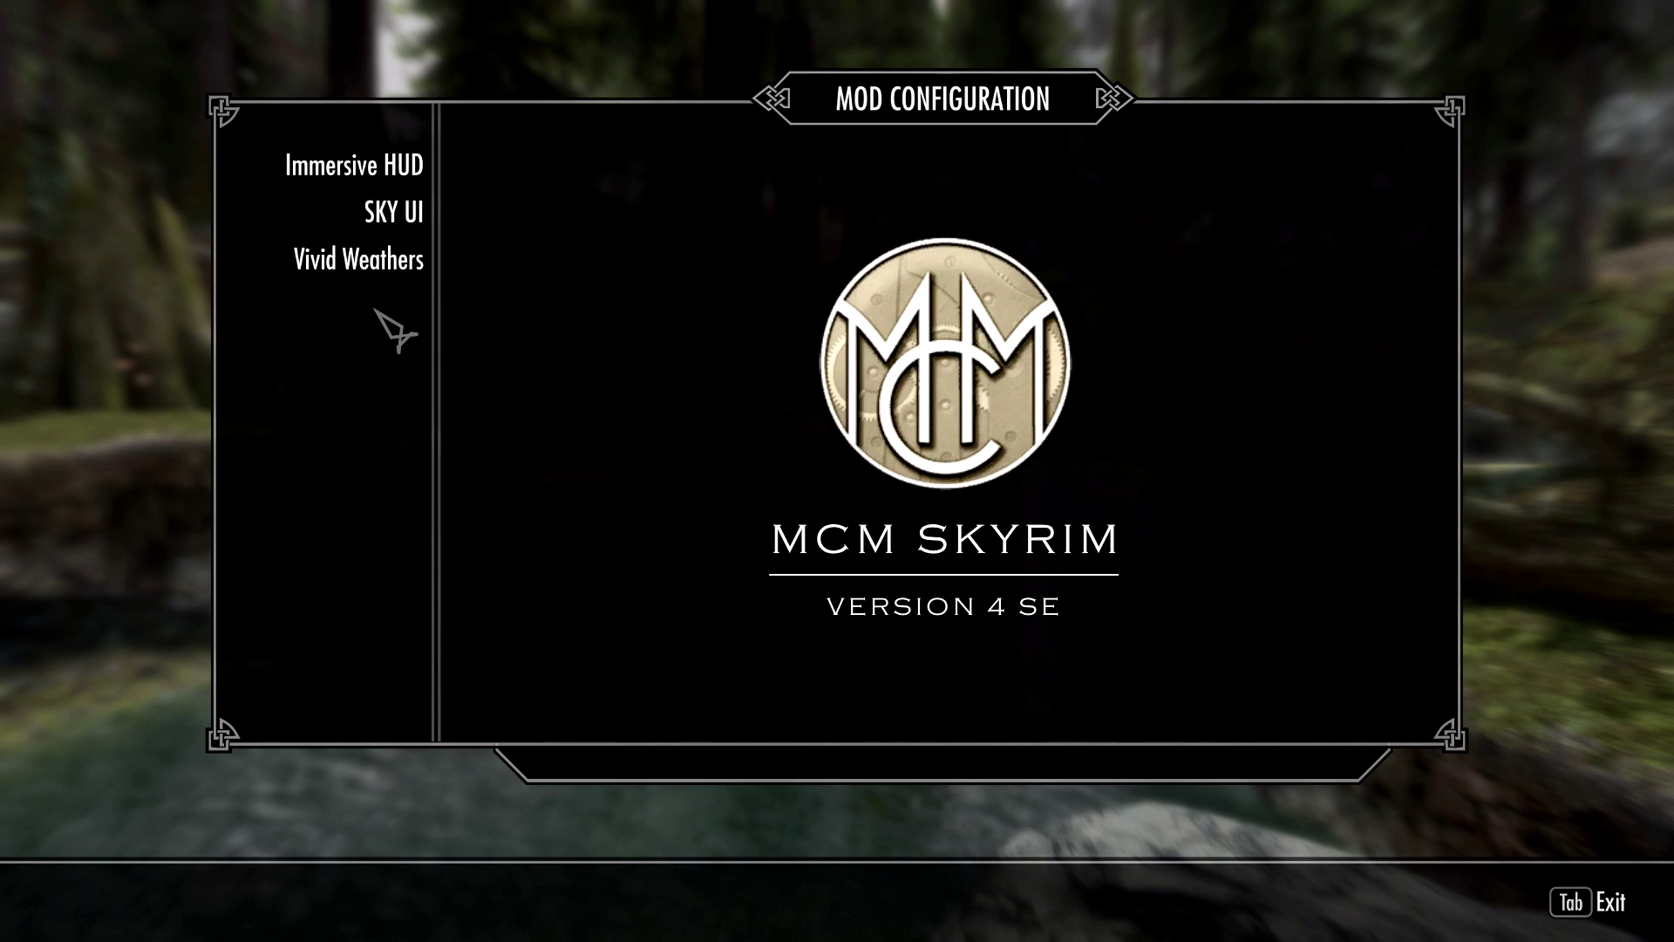
{"action": "left_click", "coordinate": [363, 261]}
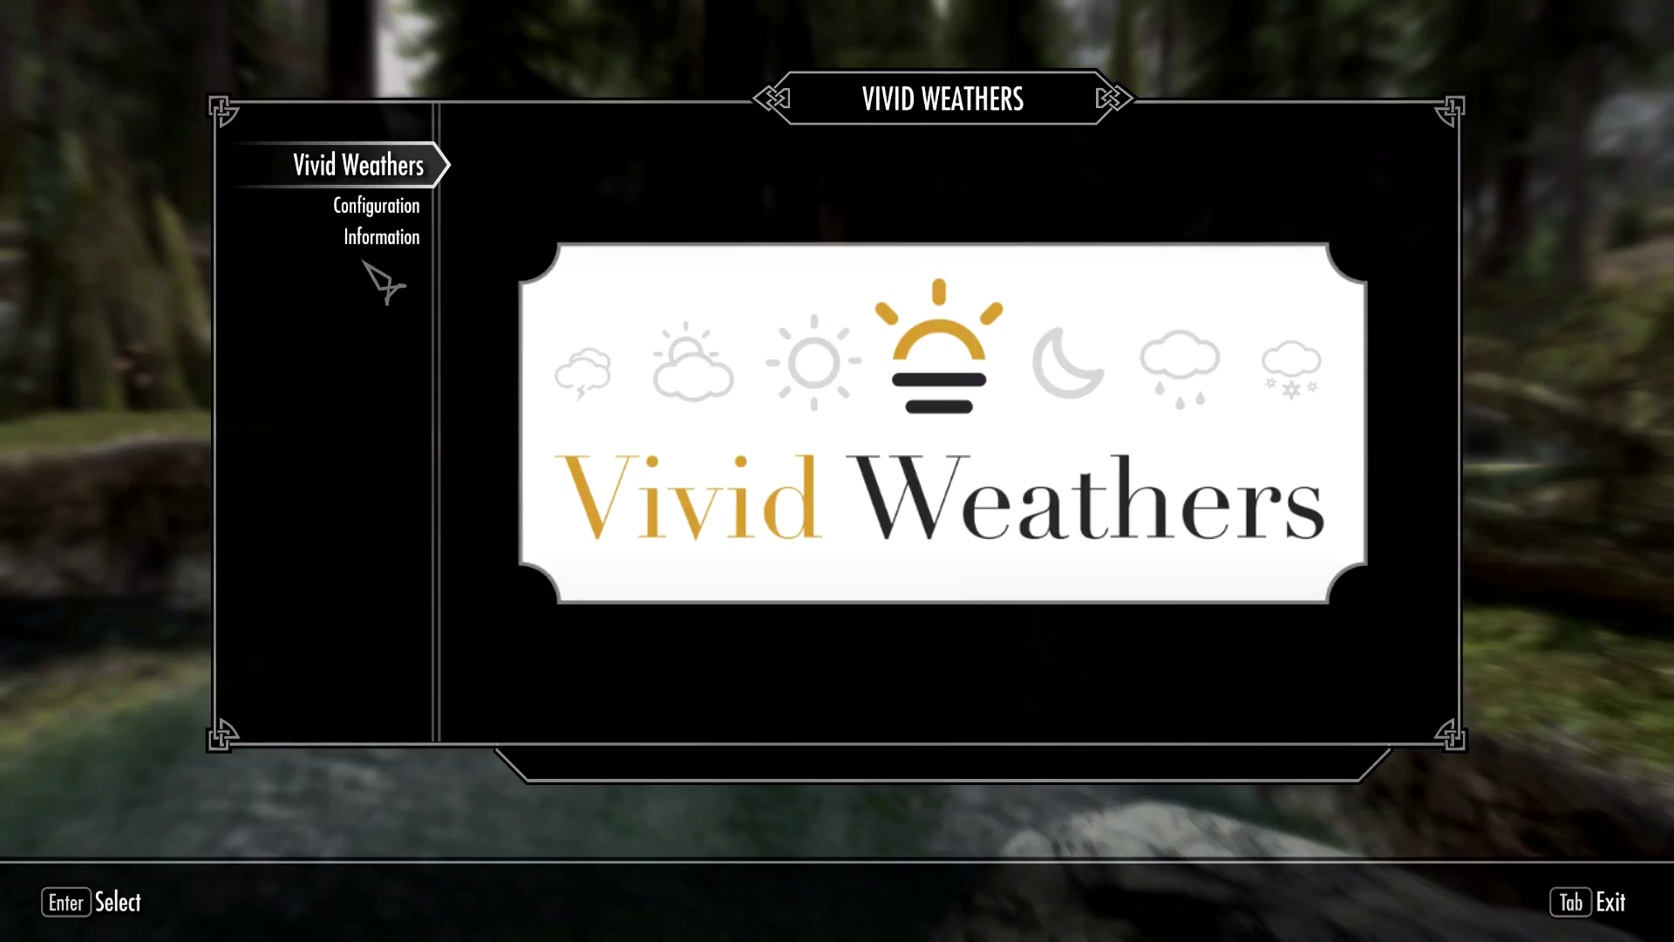
{"action": "key", "text": "Tab"}
{"action": "key", "text": "Tab"}
{"action": "key", "text": "Tab"}
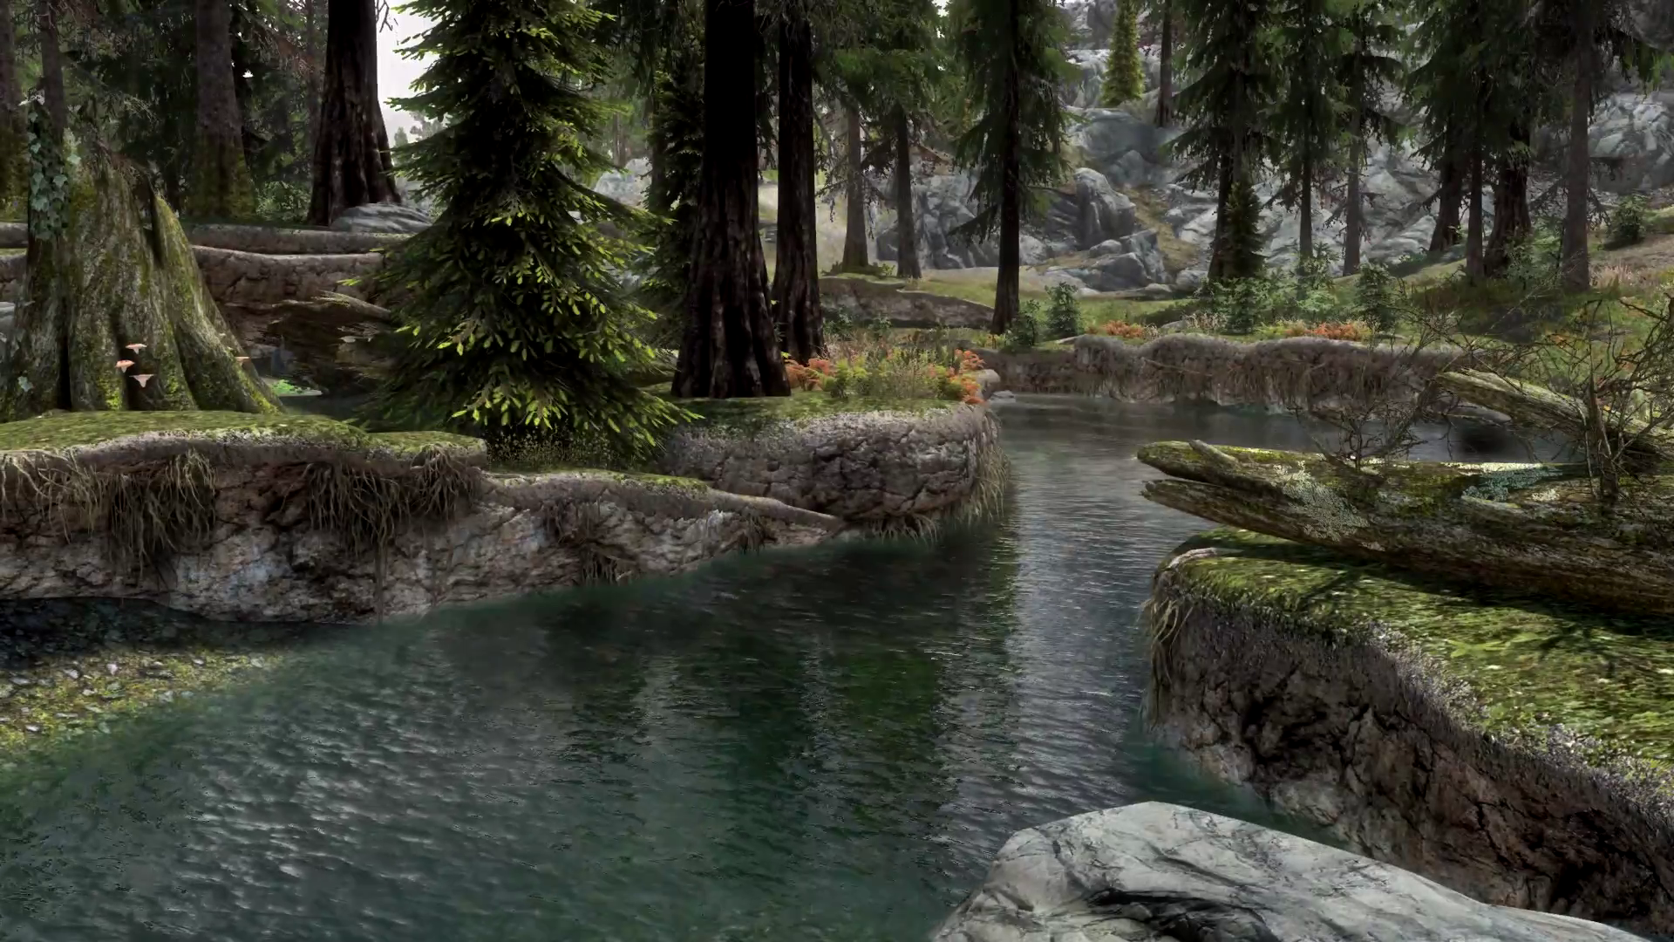